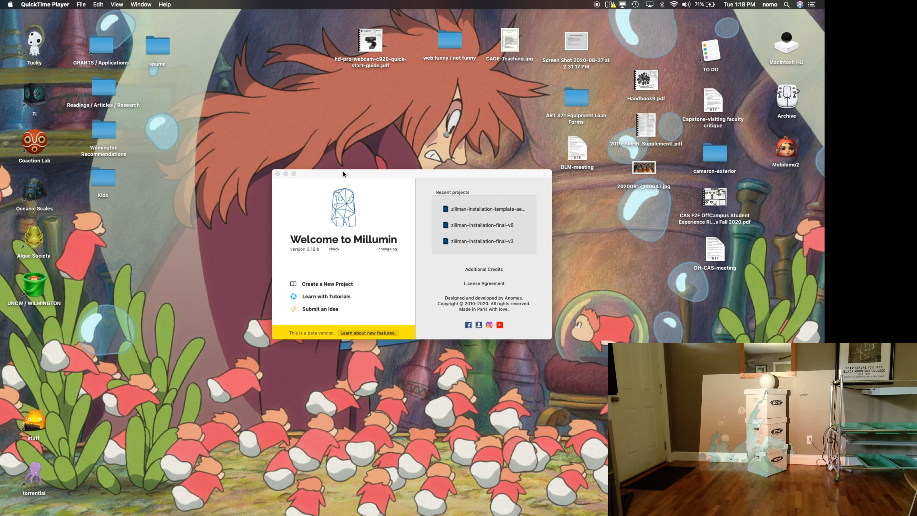
- Check whether the connected projector mirrors the built-in display or is used as a separate display
{"action": "left_click", "coordinate": [343, 173]}
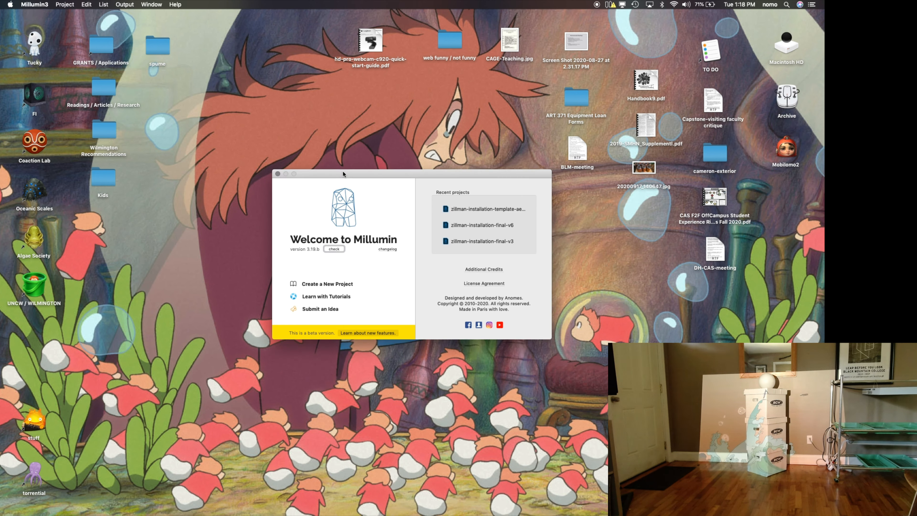
{"action": "left_click_drag", "start_coordinate": [343, 173], "coordinate": [328, 162]}
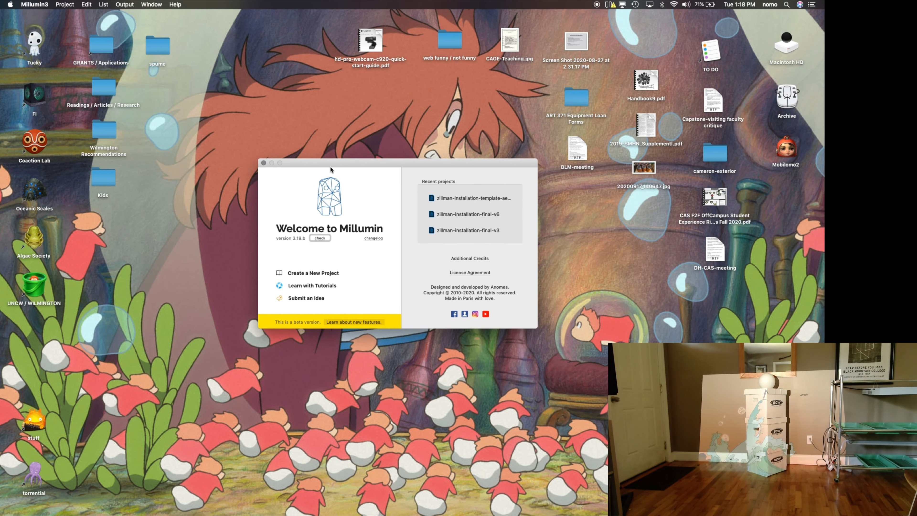
{"action": "left_click", "coordinate": [649, 4]}
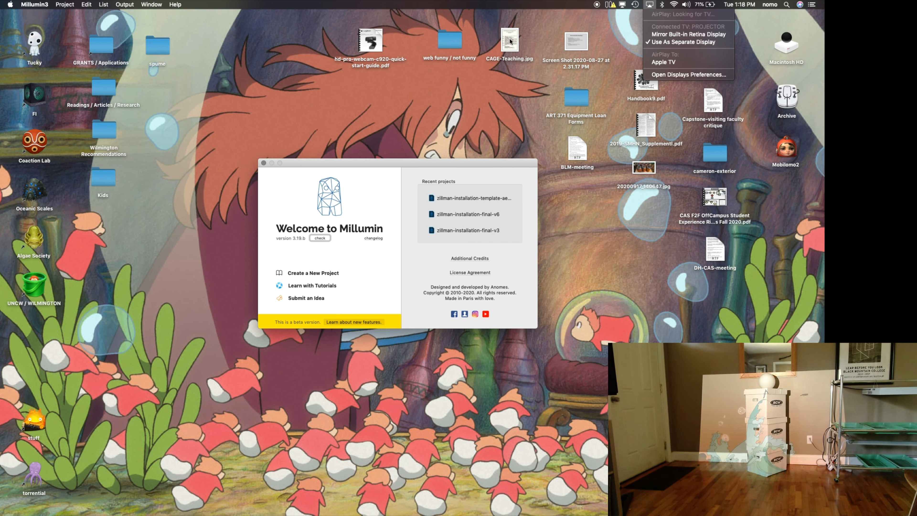
{"action": "left_click", "coordinate": [395, 164]}
{"action": "left_click_drag", "start_coordinate": [396, 165], "coordinate": [414, 133]}
{"action": "left_click", "coordinate": [649, 4]}
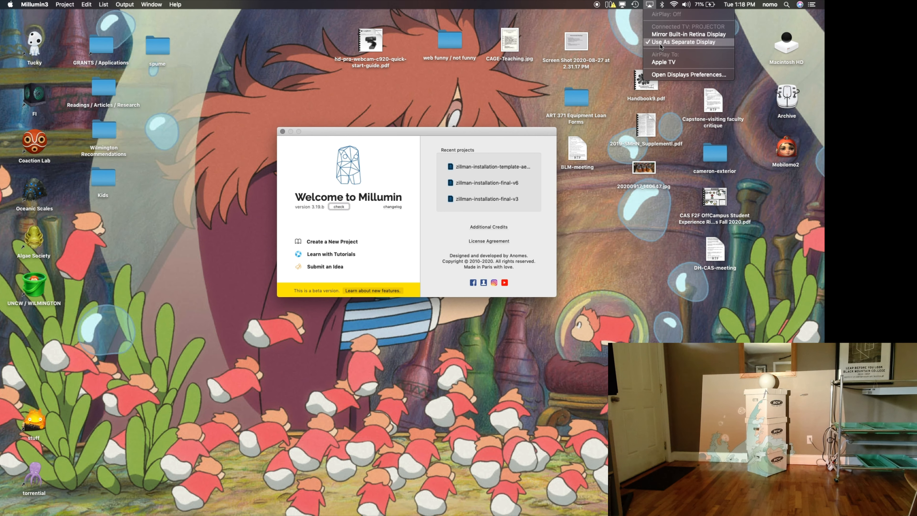
{"action": "left_click", "coordinate": [649, 4]}
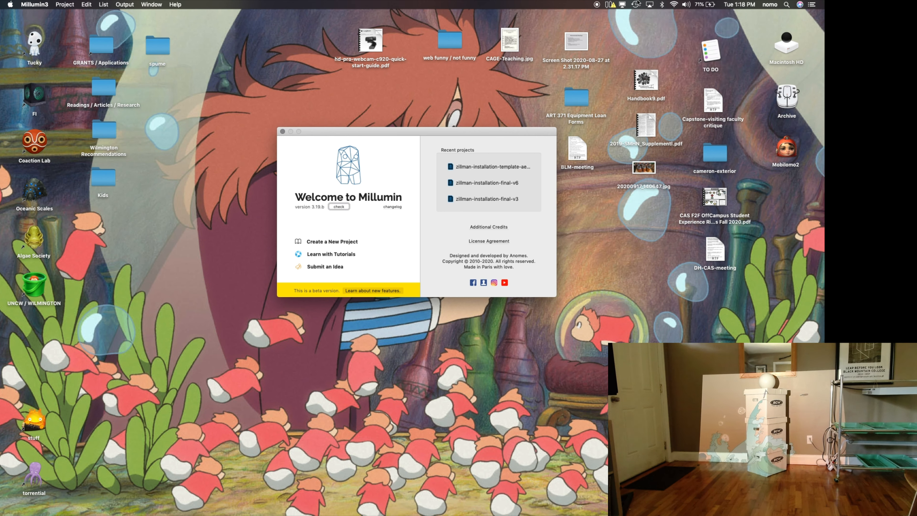
- Open the Displays preferences, examine how the two displays are arranged, and close the preferences
{"action": "left_click", "coordinate": [622, 5]}
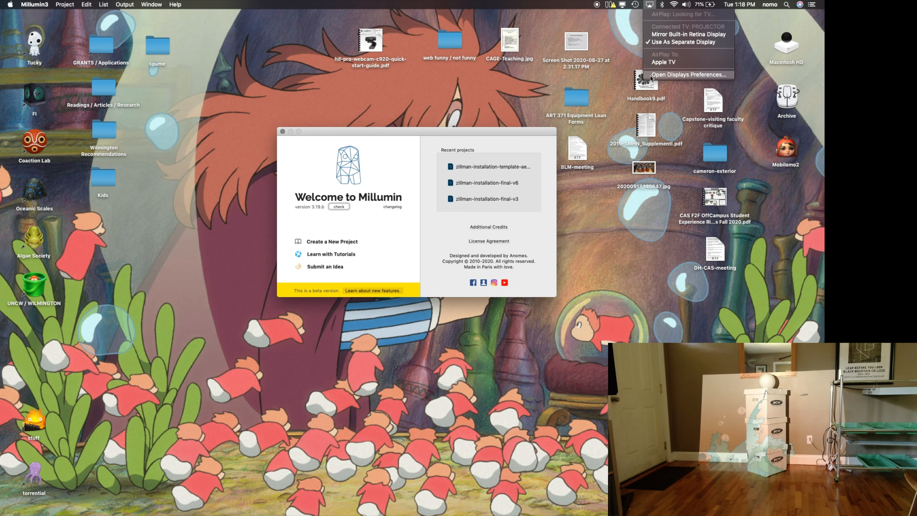
{"action": "left_click", "coordinate": [653, 79]}
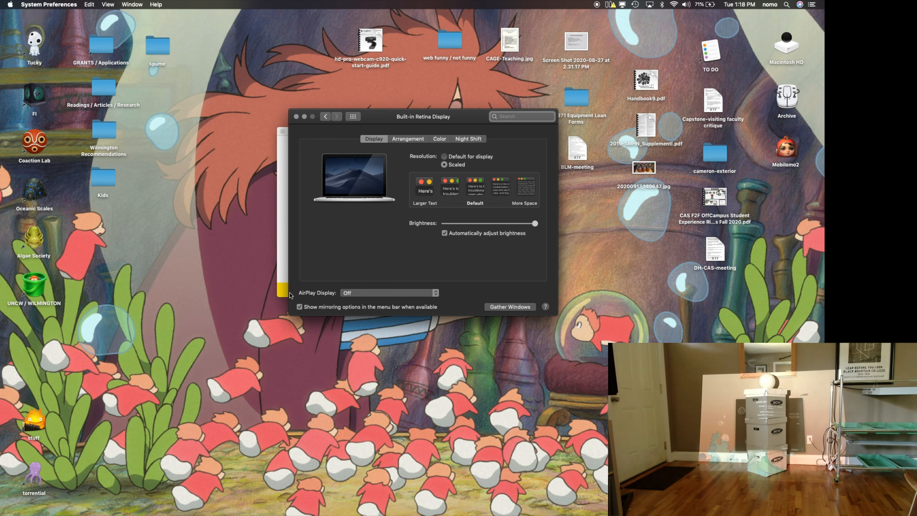
{"action": "left_click", "coordinate": [10, 3]}
{"action": "left_click", "coordinate": [16, 28]}
{"action": "left_click", "coordinate": [654, 5]}
{"action": "left_click", "coordinate": [654, 4]}
{"action": "left_click", "coordinate": [411, 139]}
{"action": "left_click", "coordinate": [446, 215]}
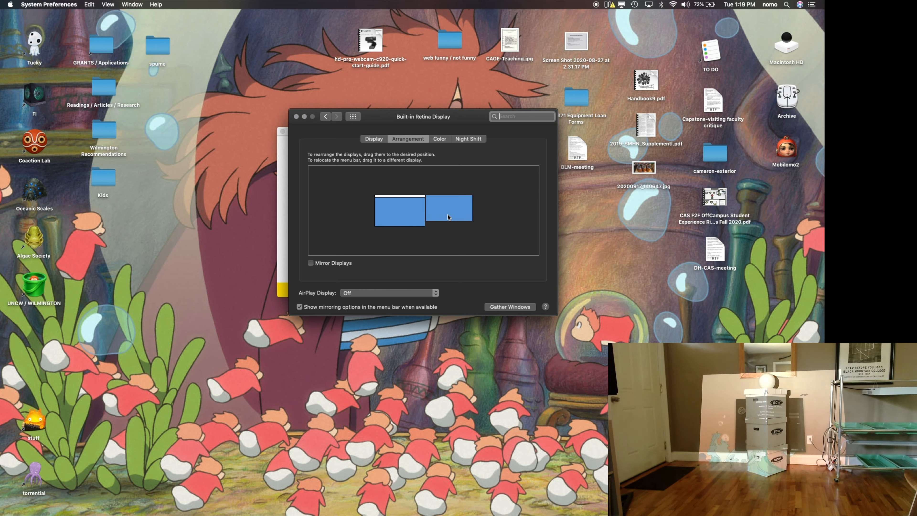
{"action": "left_click", "coordinate": [296, 117]}
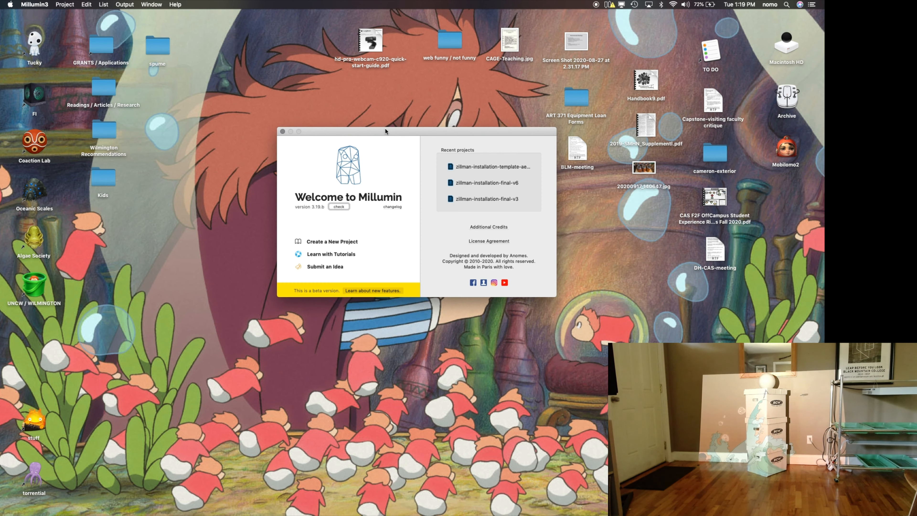
- Create a new Millumin project from the welcome window
{"action": "left_click_drag", "start_coordinate": [385, 131], "coordinate": [346, 98]}
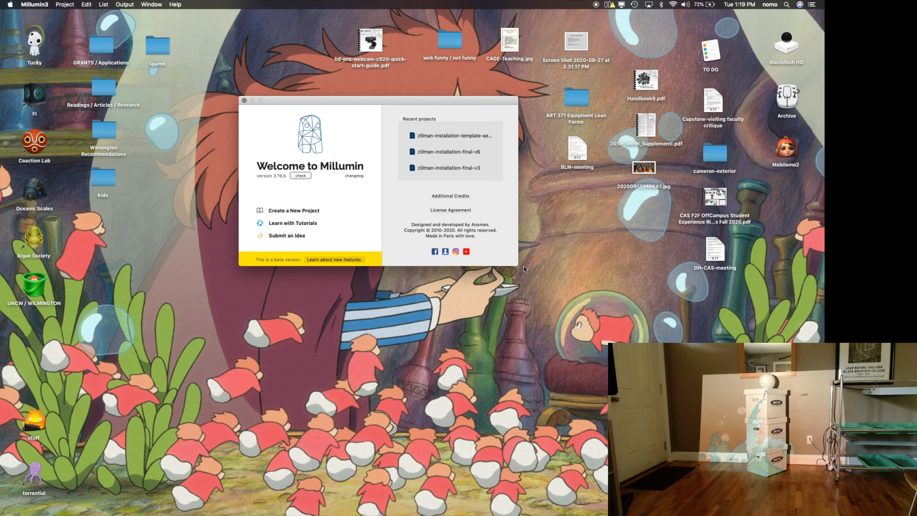
{"action": "left_click", "coordinate": [296, 210]}
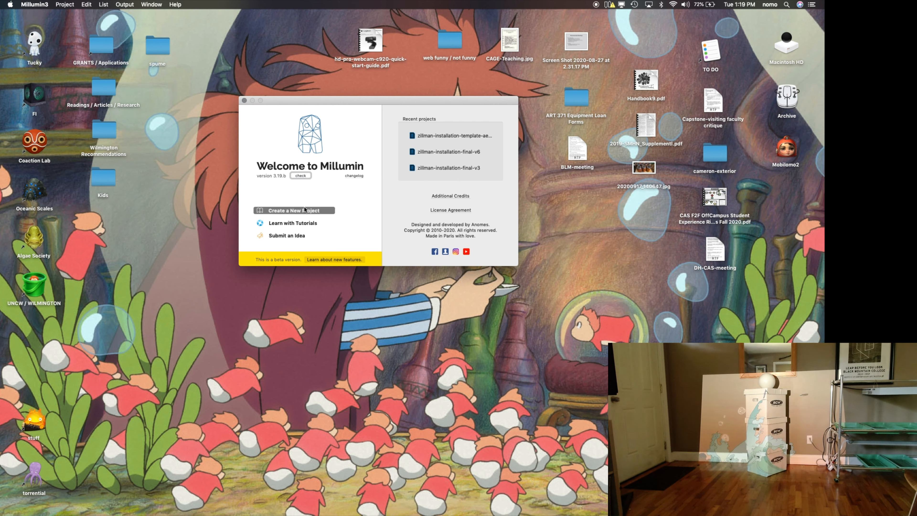
{"action": "left_click", "coordinate": [303, 209]}
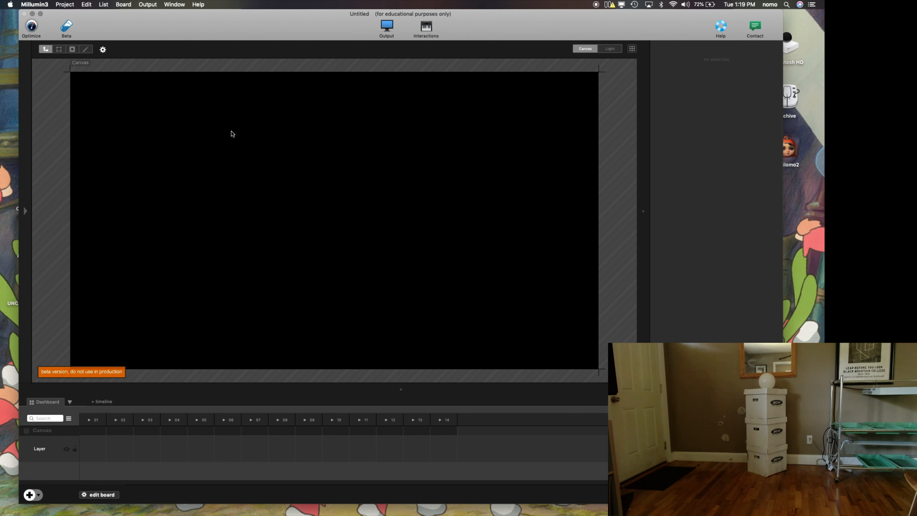
- Save the new project to the Desktop as Millumin-maskvsmap
{"action": "left_click", "coordinate": [45, 4]}
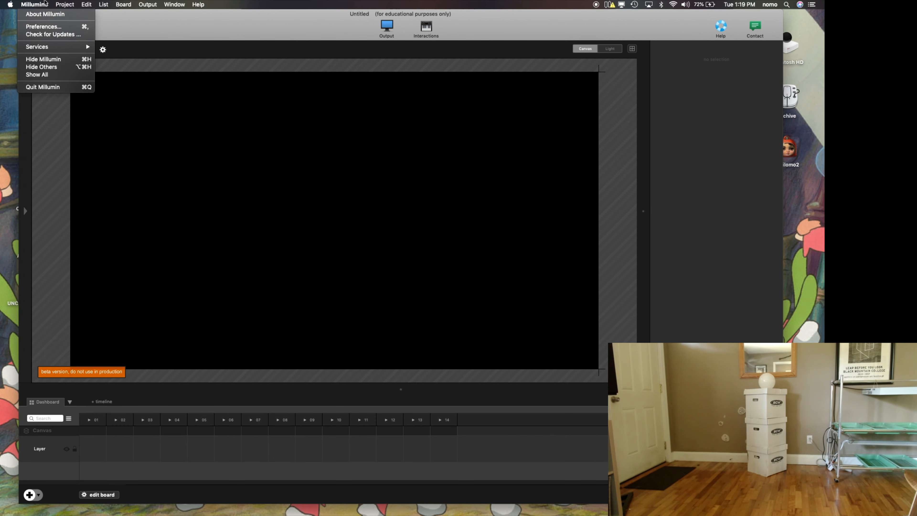
{"action": "mouse_move", "coordinate": [65, 4]}
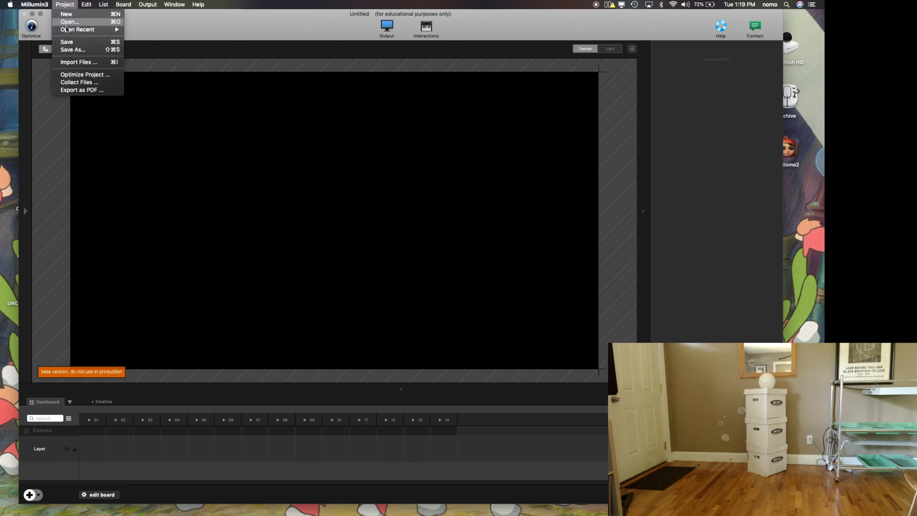
{"action": "left_click", "coordinate": [67, 42]}
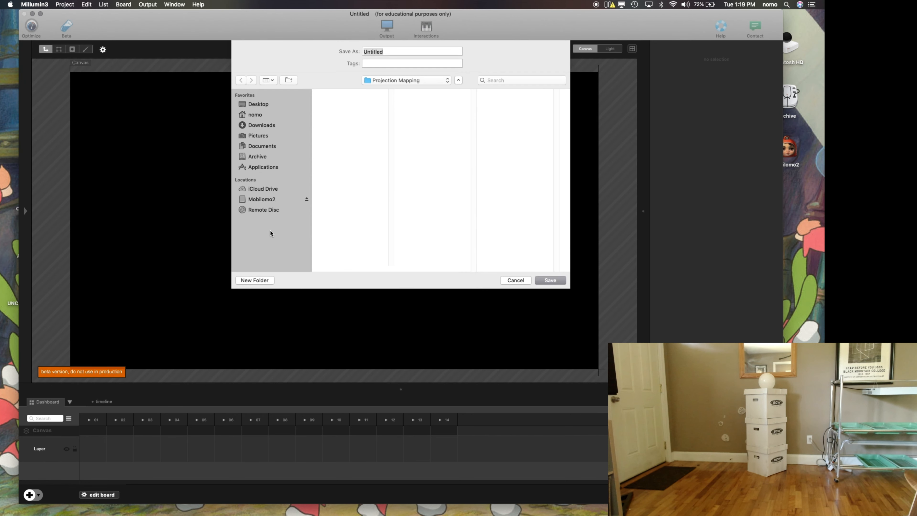
{"action": "left_click", "coordinate": [259, 104]}
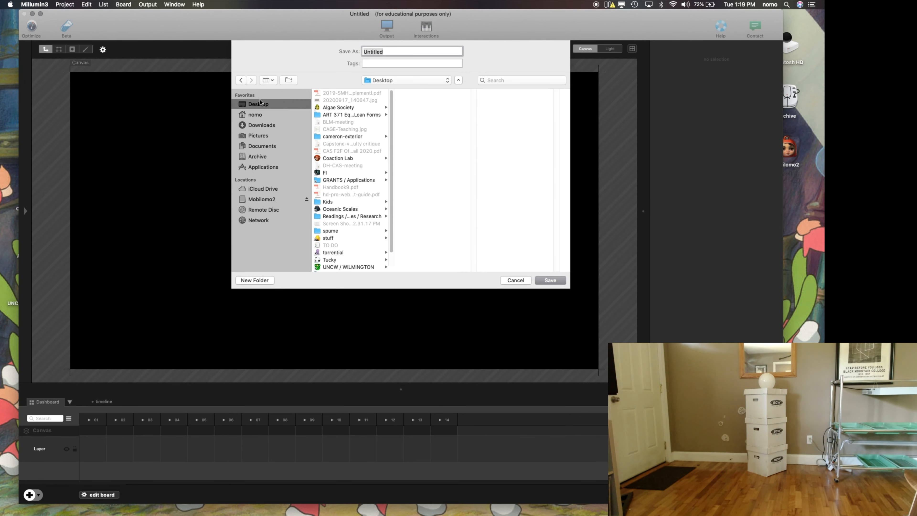
{"action": "type", "text": "Millumin-maskvsmap"}
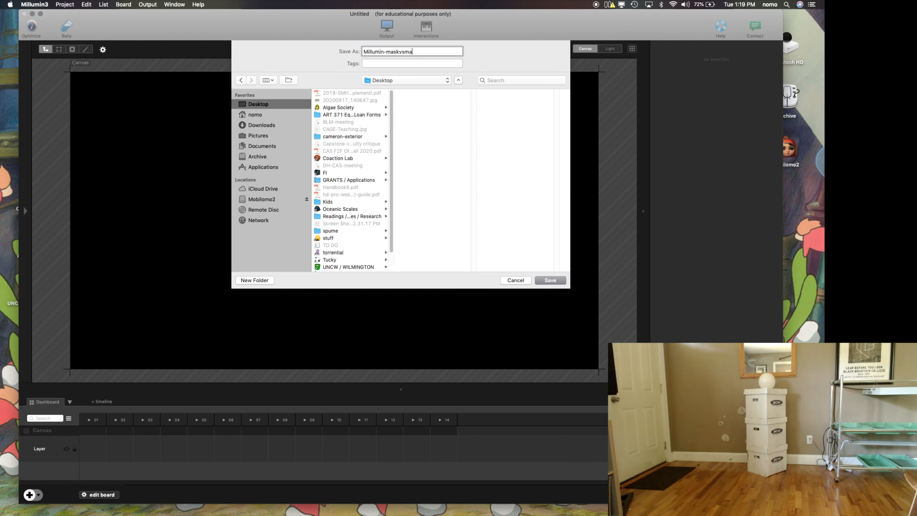
{"action": "key", "text": "Return"}
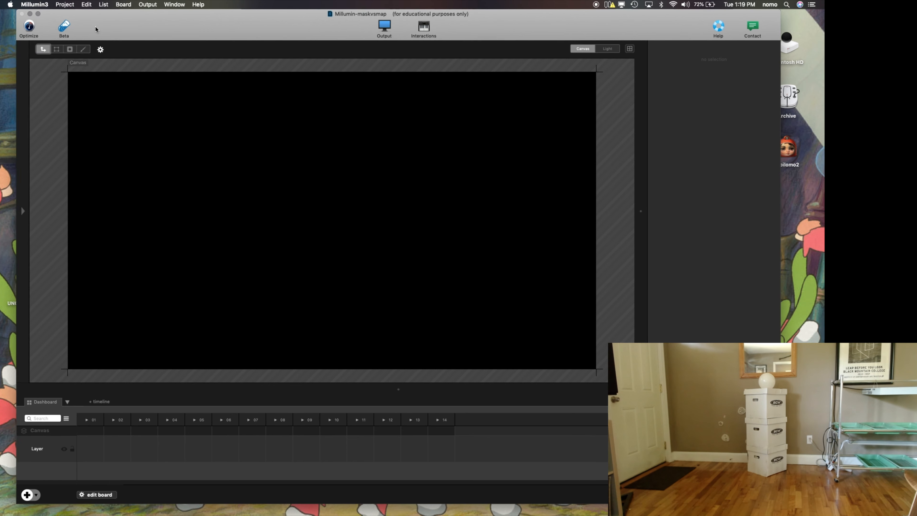
- Reposition and enlarge the project window, and reveal the media library beside the canvas
{"action": "left_click_drag", "start_coordinate": [97, 26], "coordinate": [78, 24]}
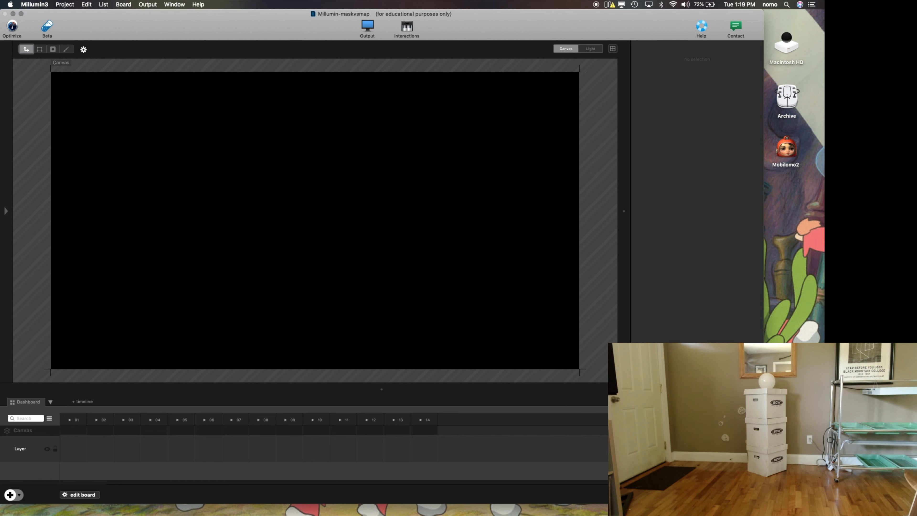
{"action": "left_click_drag", "start_coordinate": [763, 503], "coordinate": [763, 515]}
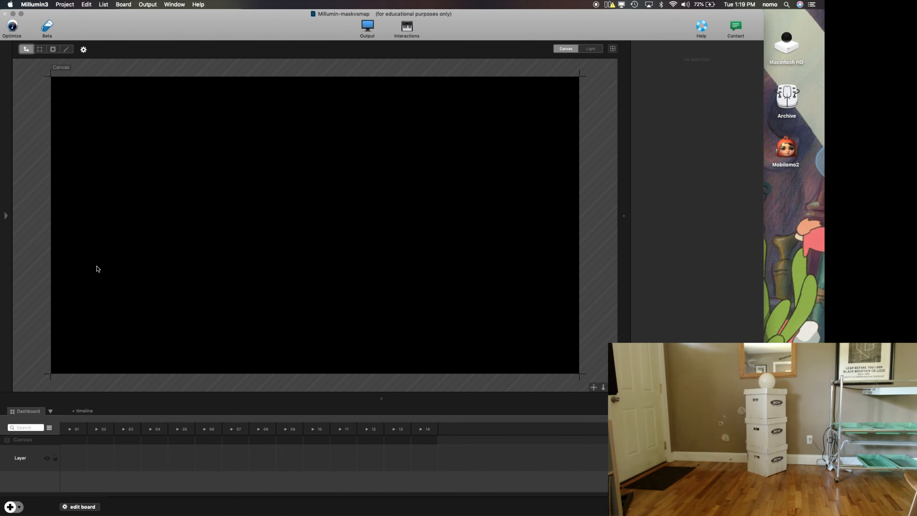
{"action": "left_click", "coordinate": [7, 216]}
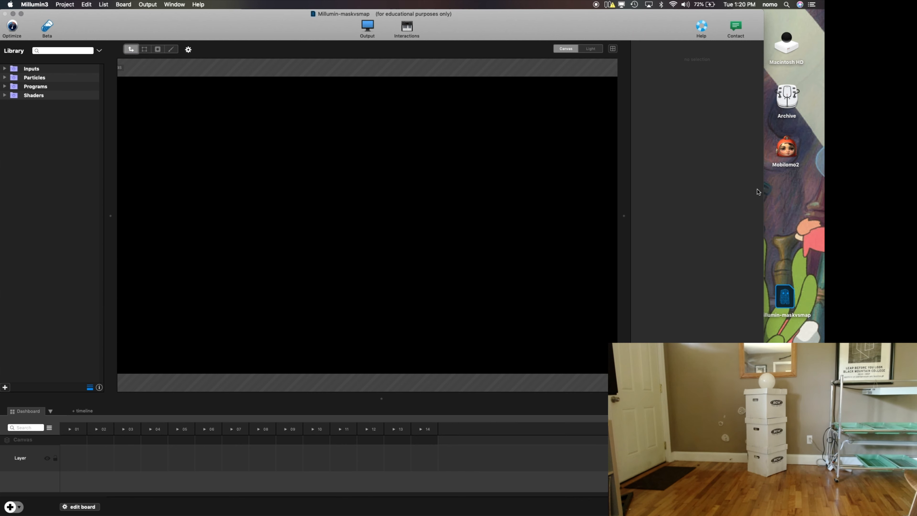
- Browse the Mobilomo2 drive to Live DV > DV in Finder and add the body folder to the Millumin library
{"action": "double_click", "coordinate": [779, 153]}
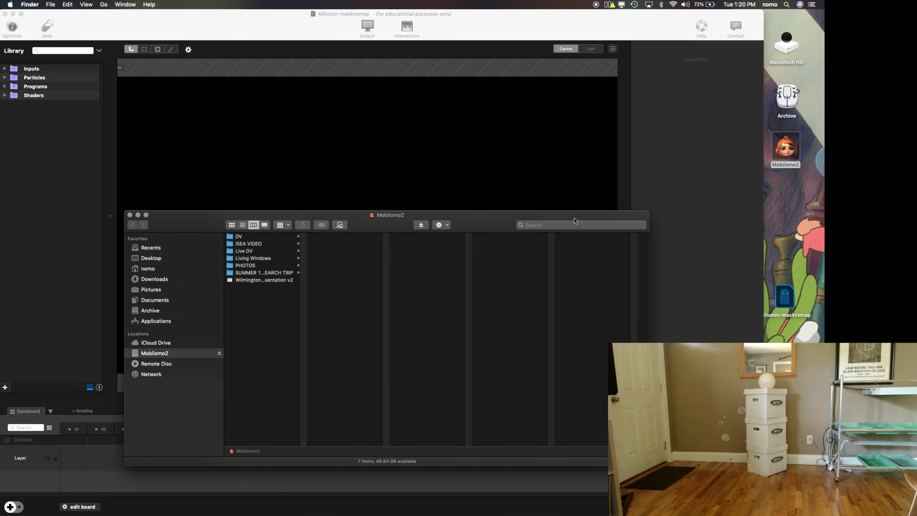
{"action": "left_click_drag", "start_coordinate": [372, 223], "coordinate": [523, 205]}
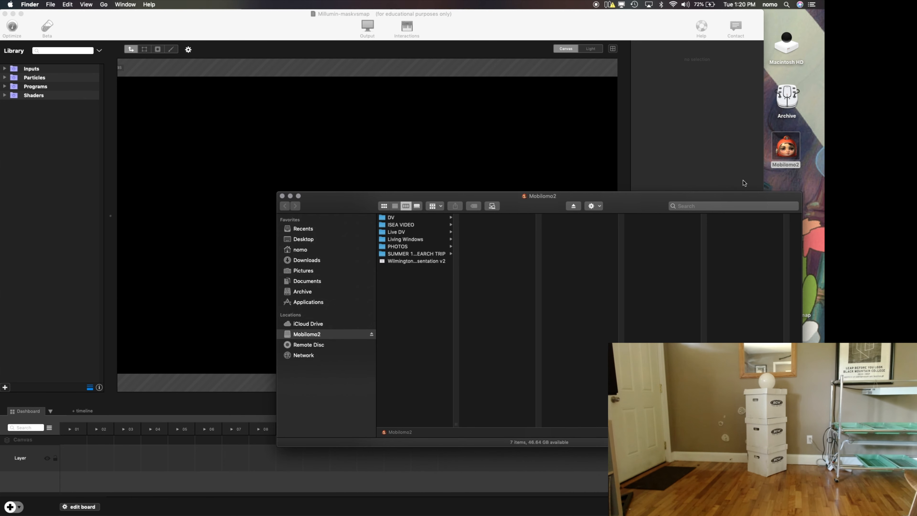
{"action": "left_click", "coordinate": [787, 47]}
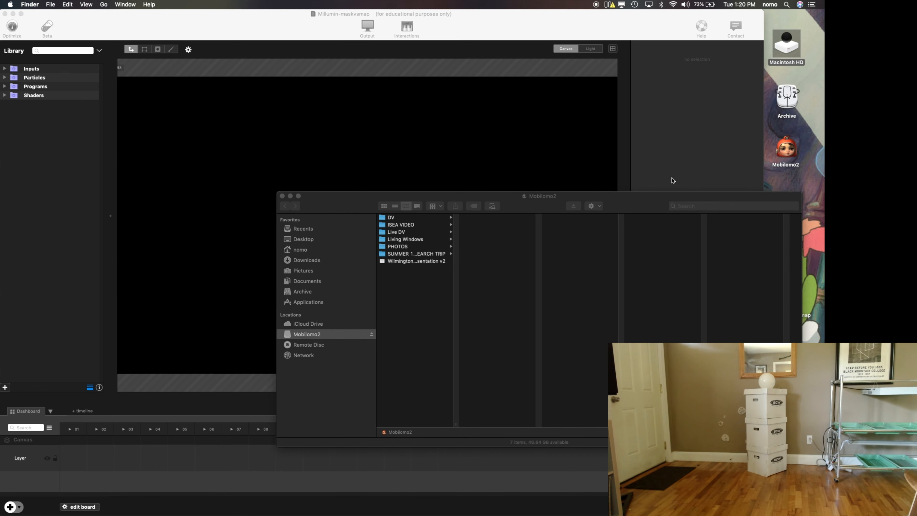
{"action": "left_click", "coordinate": [652, 205]}
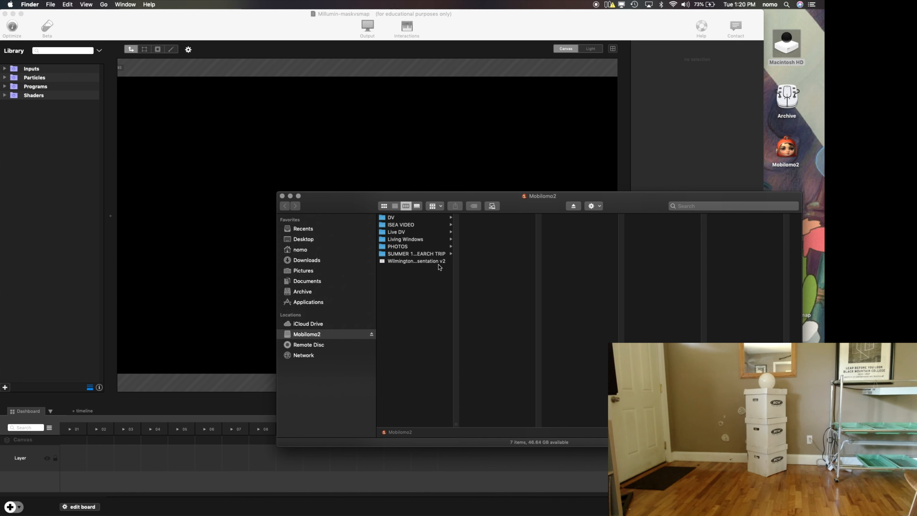
{"action": "left_click", "coordinate": [423, 232]}
{"action": "left_click", "coordinate": [495, 291]}
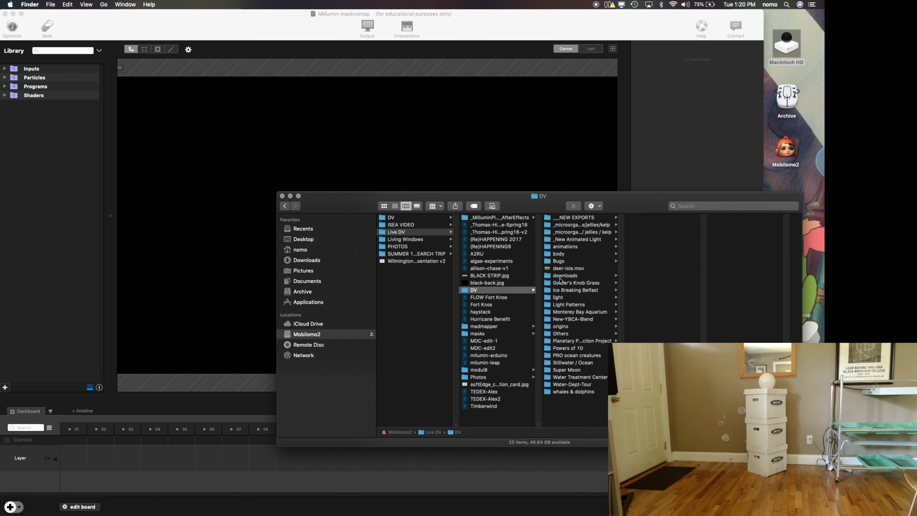
{"action": "left_click", "coordinate": [572, 255]}
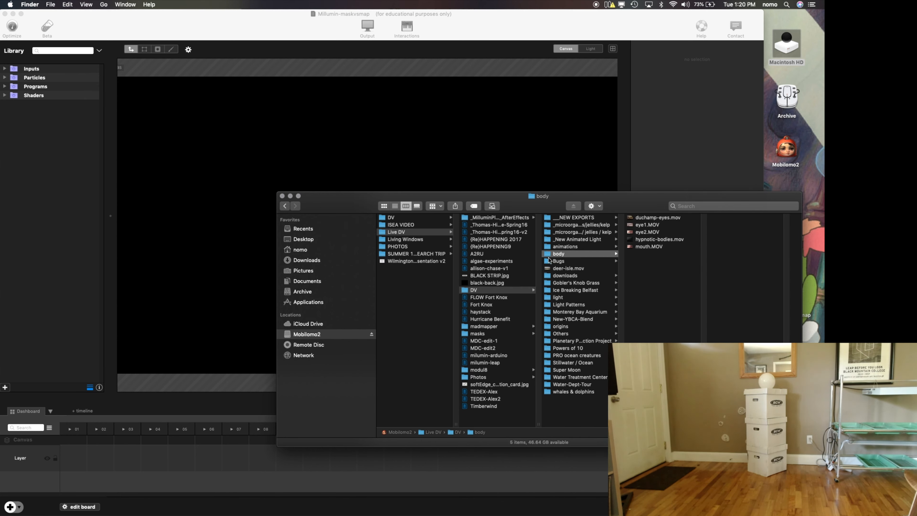
{"action": "left_click_drag", "start_coordinate": [550, 258], "coordinate": [29, 146]}
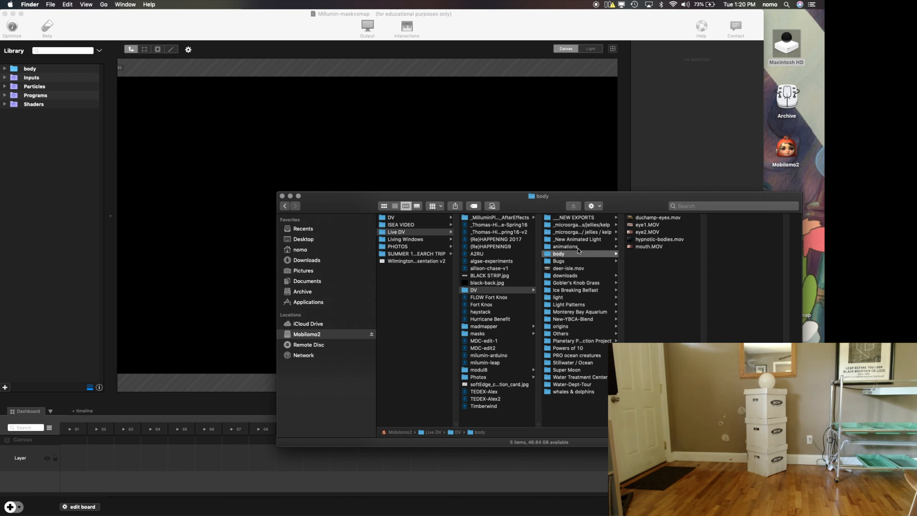
- Add the _New Animated Light folder to the Millumin library, then close the Finder window and return to the project
{"action": "left_click", "coordinate": [564, 239]}
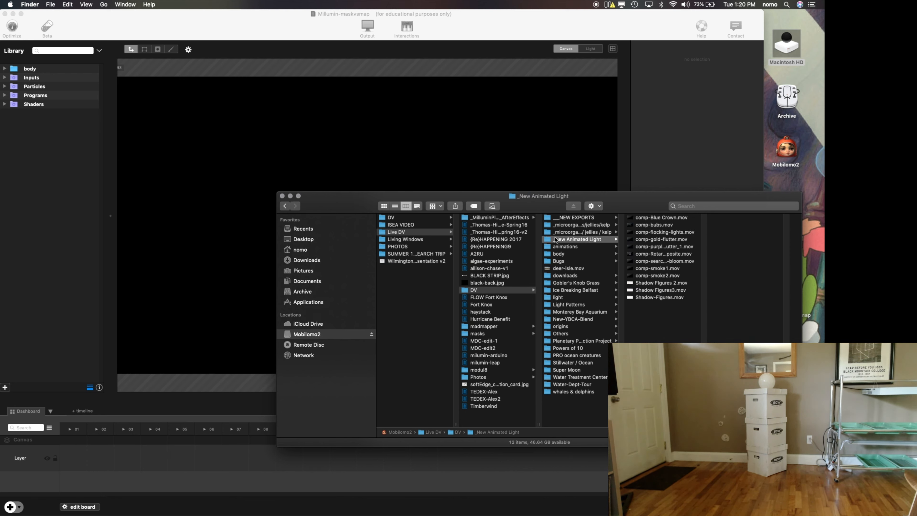
{"action": "left_click_drag", "start_coordinate": [549, 240], "coordinate": [39, 164]}
{"action": "left_click", "coordinate": [282, 196]}
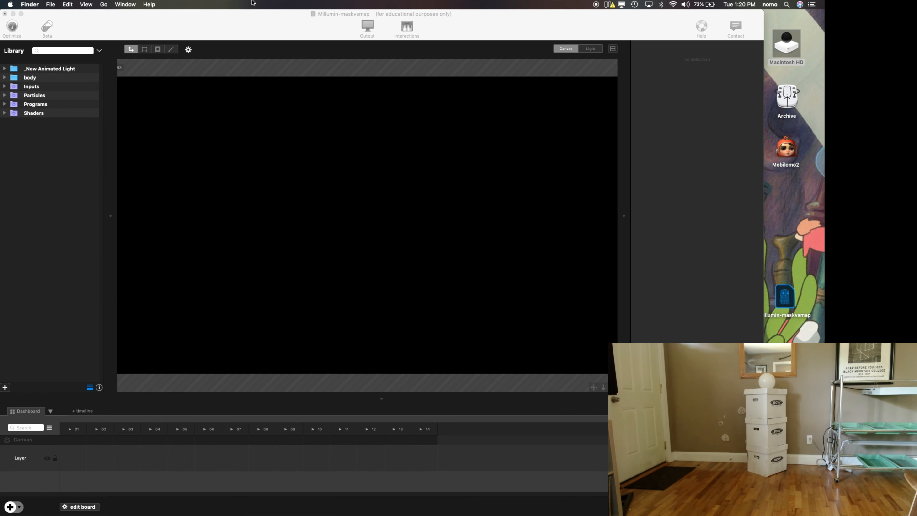
{"action": "left_click", "coordinate": [252, 19]}
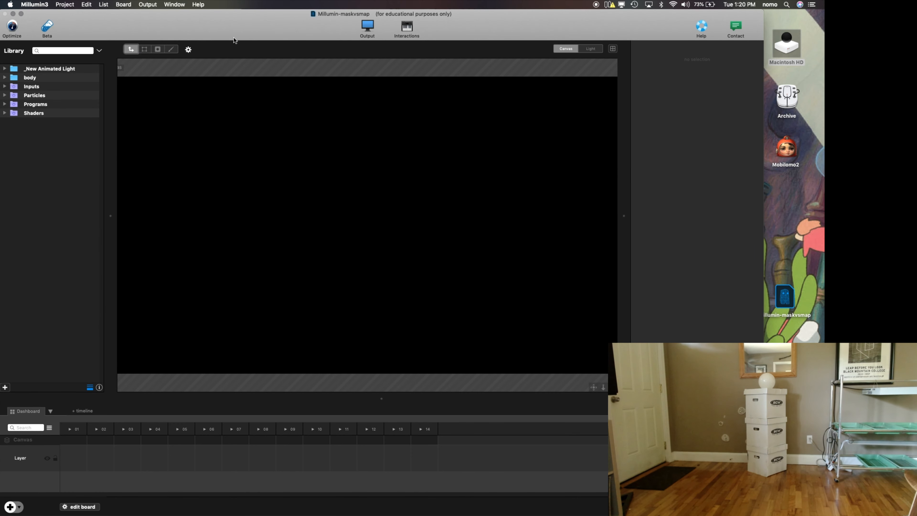
{"action": "left_click_drag", "start_coordinate": [217, 27], "coordinate": [208, 26]}
- Expand the body and _New Animated Light folders in the library, review their clips, and select eye2.MOV
{"action": "left_click", "coordinate": [4, 78]}
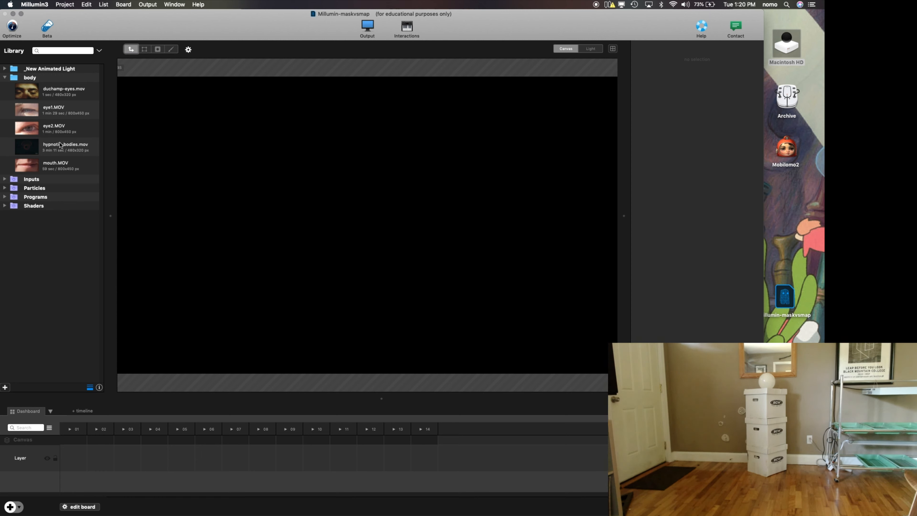
{"action": "left_click", "coordinate": [4, 69]}
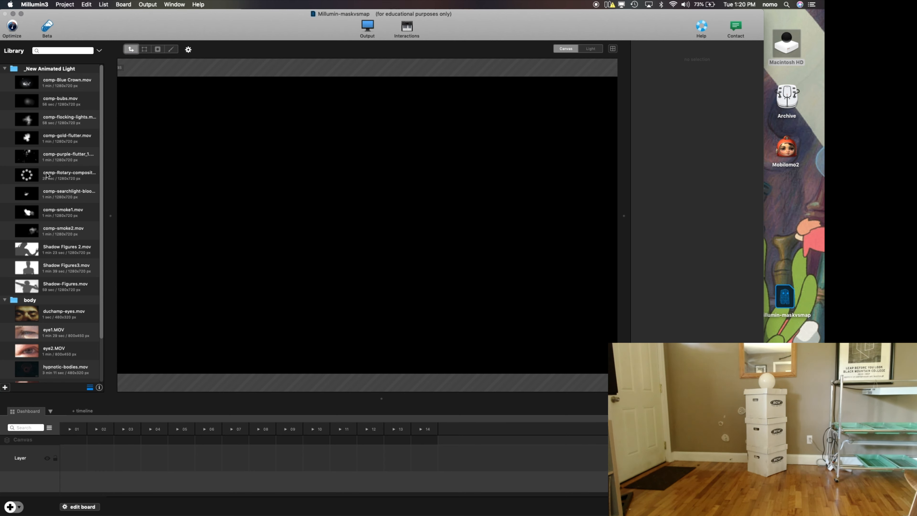
{"action": "scroll", "coordinate": [31, 244], "scroll_direction": "down", "scroll_amount": 3}
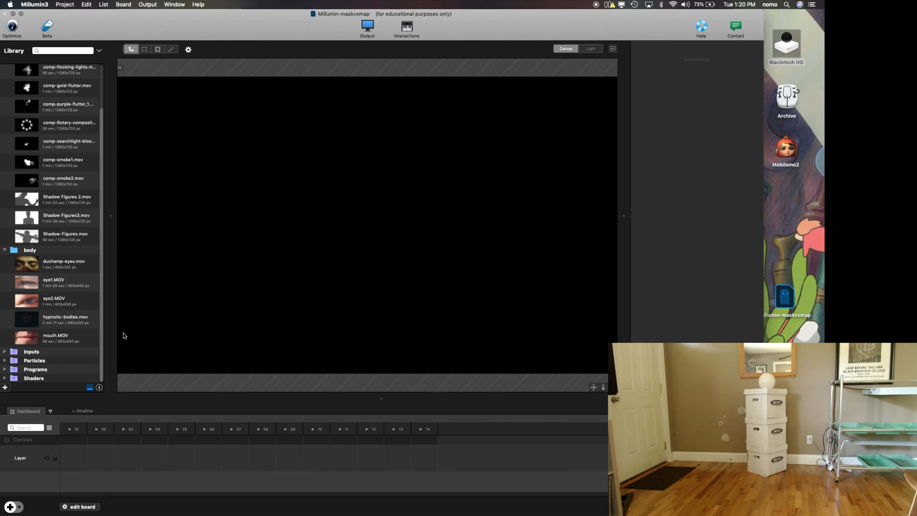
{"action": "scroll", "coordinate": [27, 149], "scroll_direction": "up", "scroll_amount": 1}
{"action": "scroll", "coordinate": [27, 149], "scroll_direction": "down", "scroll_amount": 1}
{"action": "left_click", "coordinate": [33, 304]}
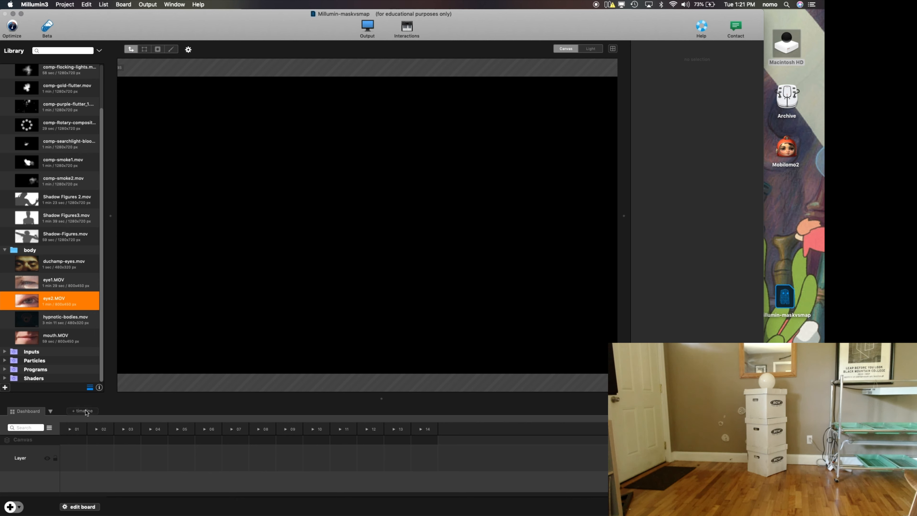
- Place eye2.MOV in column 1 of the existing layer, play it with system sound muted, and fit the whole canvas in view
{"action": "left_click_drag", "start_coordinate": [18, 296], "coordinate": [75, 456]}
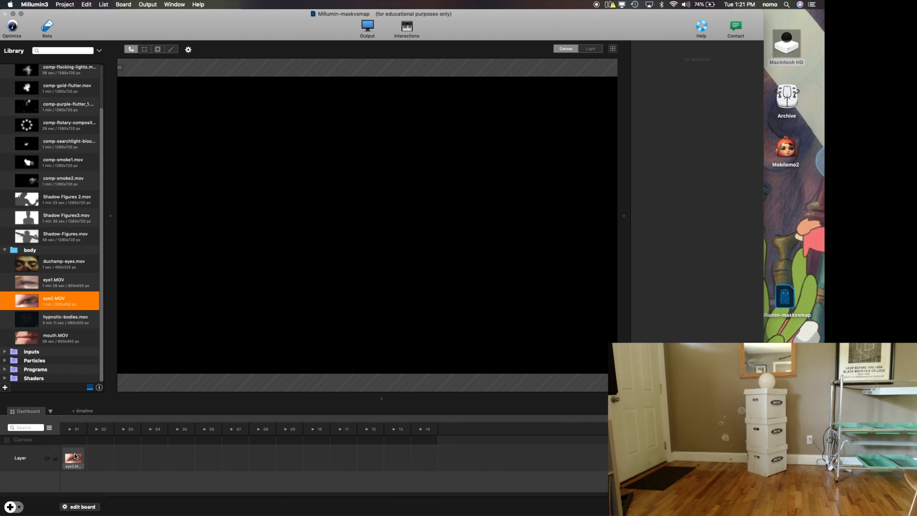
{"action": "left_click", "coordinate": [75, 456]}
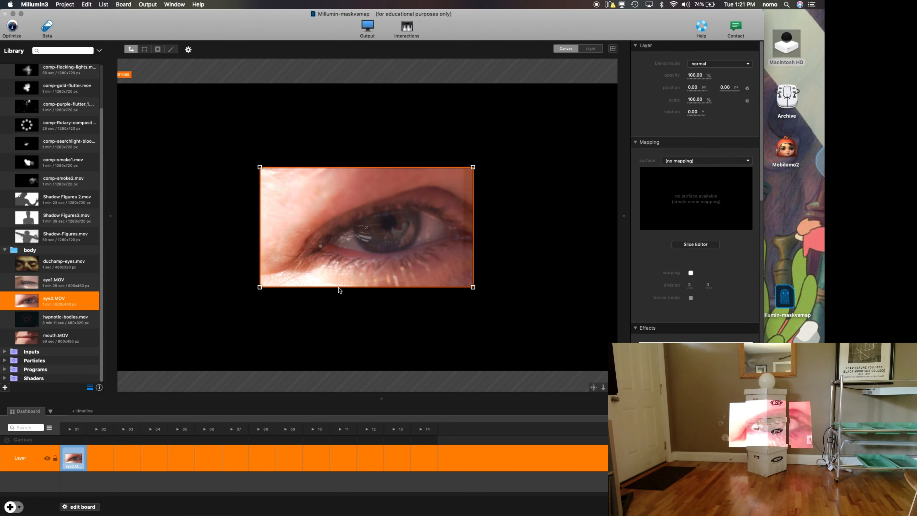
{"action": "key", "text": "XF86AudioMute"}
{"action": "scroll", "coordinate": [339, 290], "scroll_direction": "down", "scroll_amount": 2}
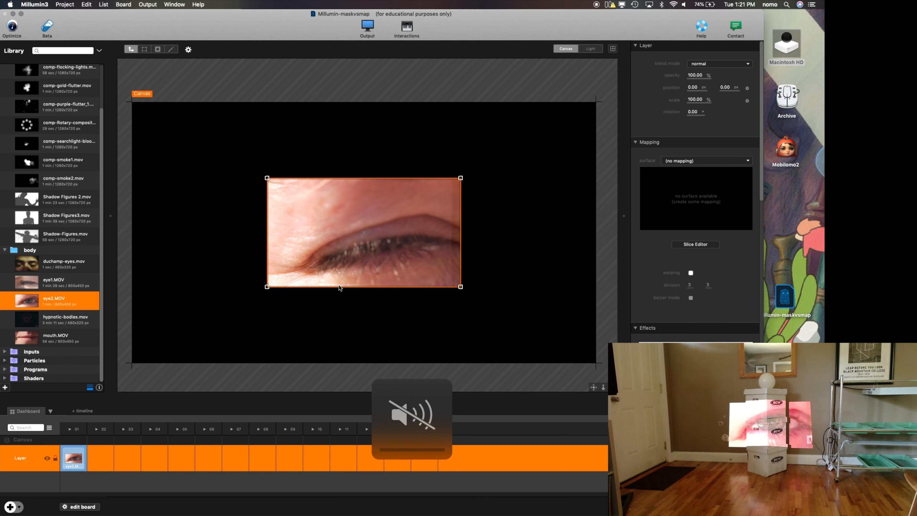
{"action": "scroll", "coordinate": [340, 288], "scroll_direction": "down", "scroll_amount": 1}
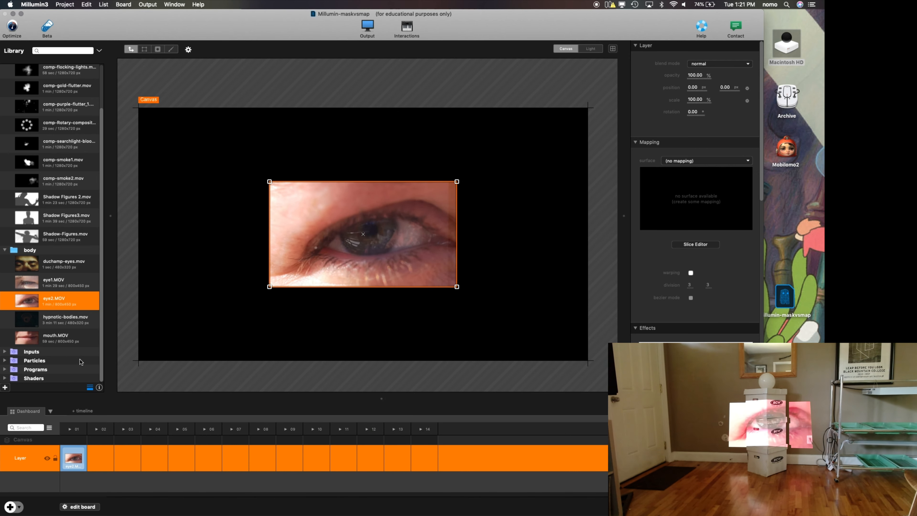
- Show the library's media info, enlarged enough to read eye2.MOV's resolution, and check the projector output's size for comparison
{"action": "left_click", "coordinate": [99, 387]}
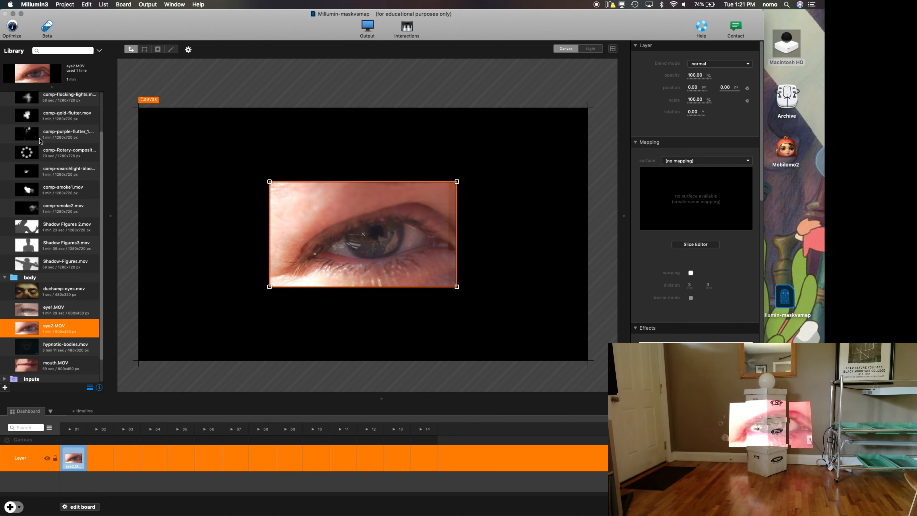
{"action": "left_click_drag", "start_coordinate": [51, 89], "coordinate": [51, 131]}
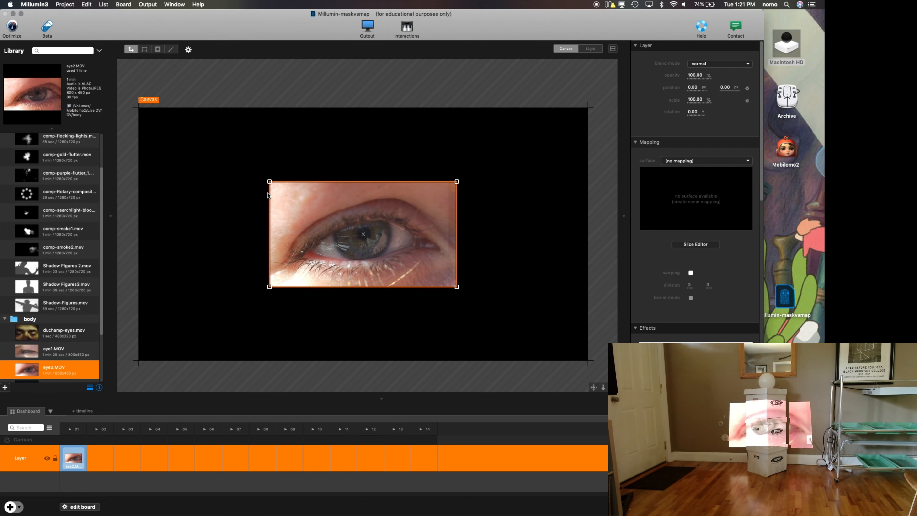
{"action": "left_click", "coordinate": [366, 26]}
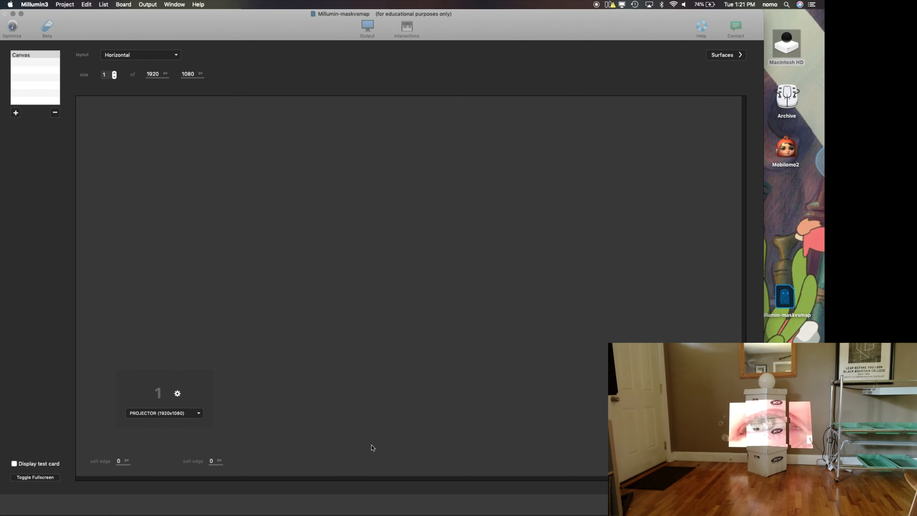
{"action": "left_click", "coordinate": [731, 504]}
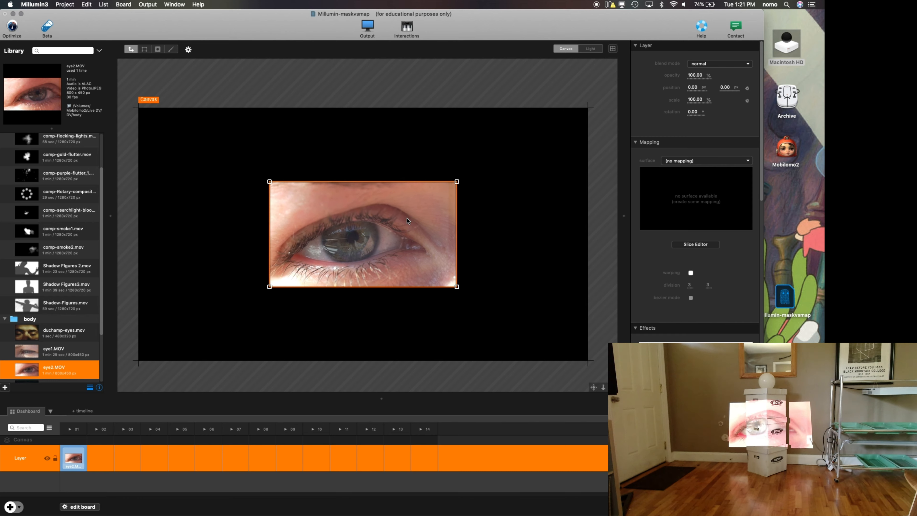
- Resize the eye2 clip to about 73.5% scale and move it to the canvas's upper-left area, at about -467, 175 px
{"action": "left_click_drag", "start_coordinate": [457, 182], "coordinate": [602, 125]}
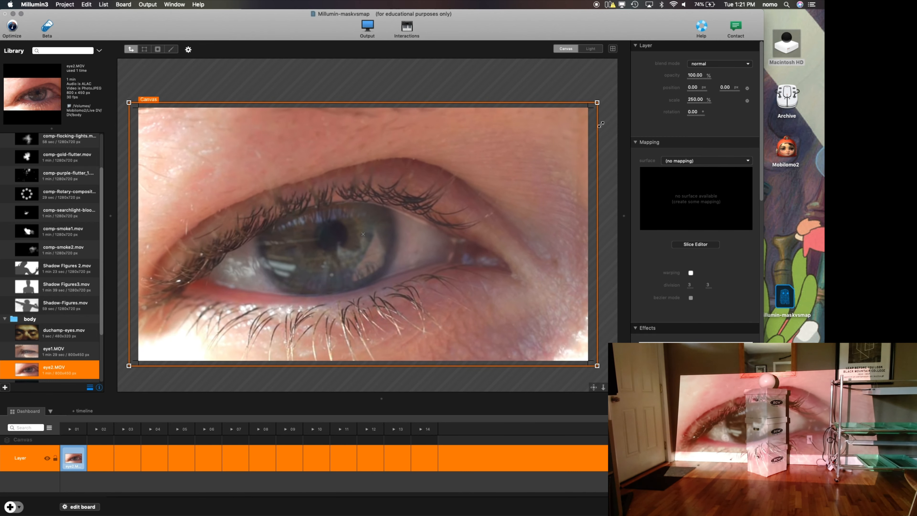
{"action": "left_click_drag", "start_coordinate": [601, 124], "coordinate": [435, 187]}
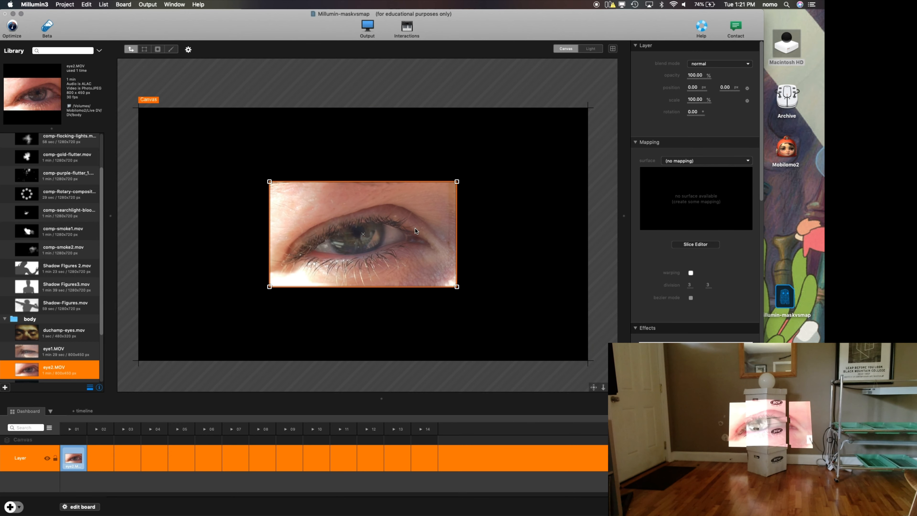
{"action": "left_click_drag", "start_coordinate": [400, 231], "coordinate": [376, 214]}
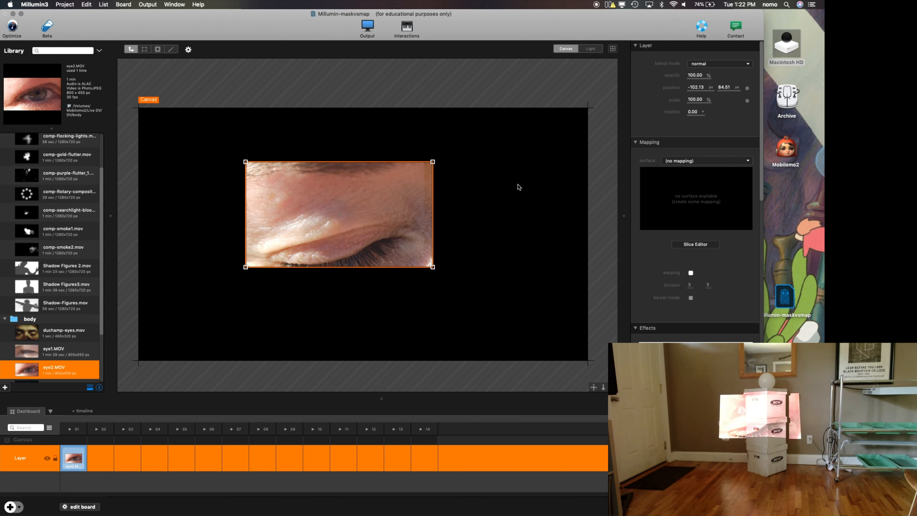
{"action": "mouse_move", "coordinate": [364, 217]}
{"action": "left_mouse_down"}
{"action": "mouse_move", "coordinate": [378, 218]}
{"action": "mouse_move", "coordinate": [369, 226]}
{"action": "left_mouse_up"}
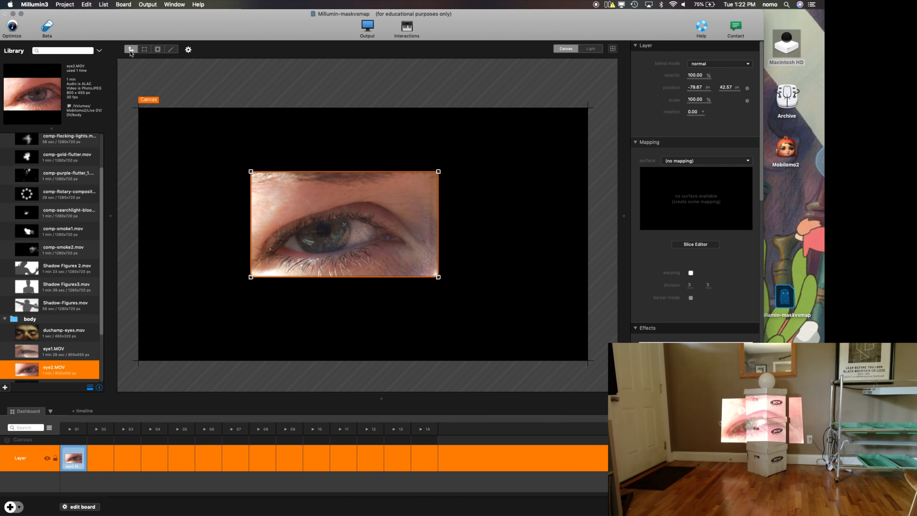
{"action": "left_click_drag", "start_coordinate": [439, 170], "coordinate": [417, 180]}
{"action": "left_click_drag", "start_coordinate": [359, 217], "coordinate": [278, 186]}
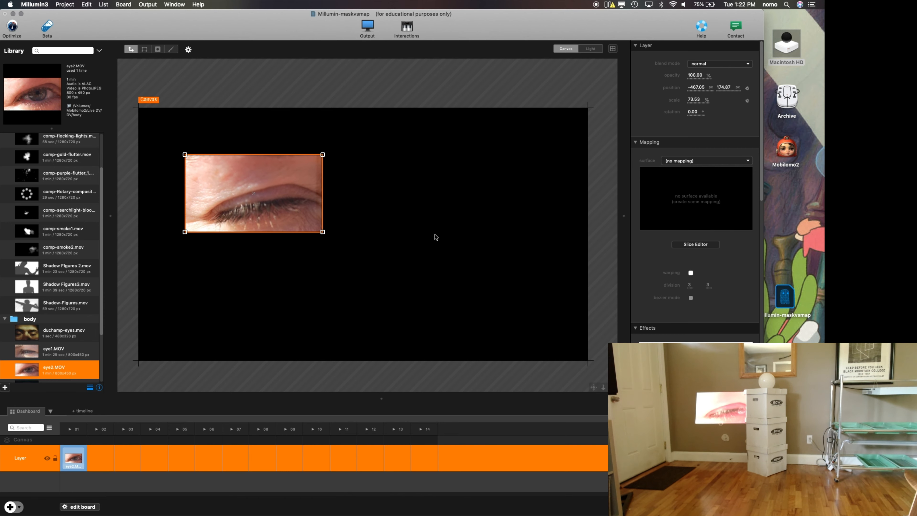
- Deselect and reselect the eye2 layer, then adjust its position to about -468, 158 px and its scale to 76.53%
{"action": "left_click", "coordinate": [362, 186]}
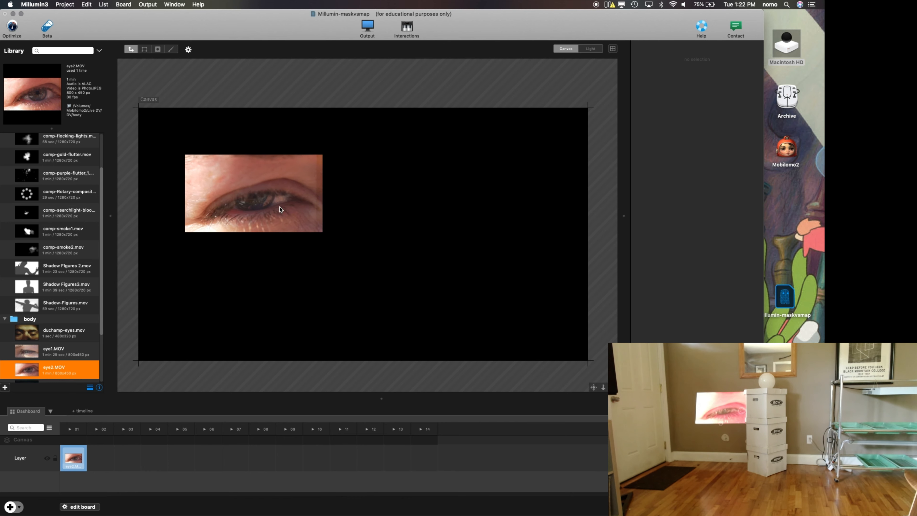
{"action": "left_click", "coordinate": [75, 458]}
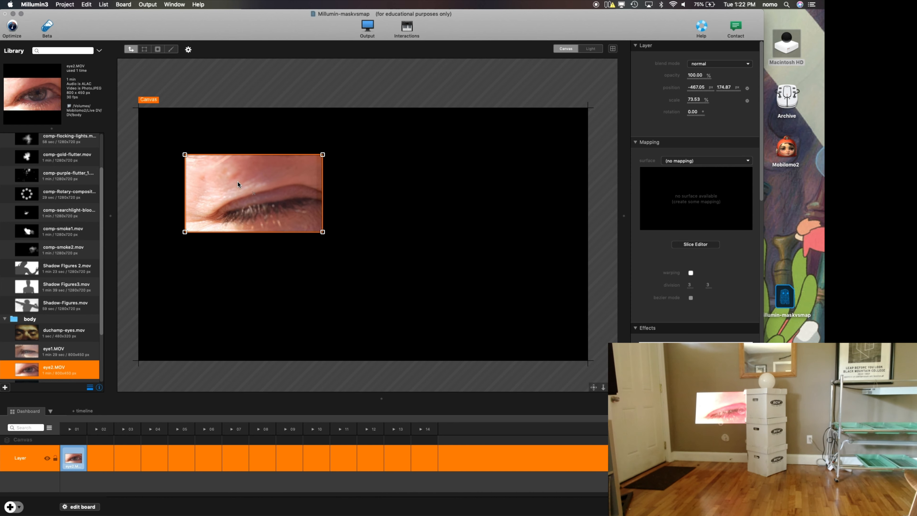
{"action": "left_click", "coordinate": [277, 77]}
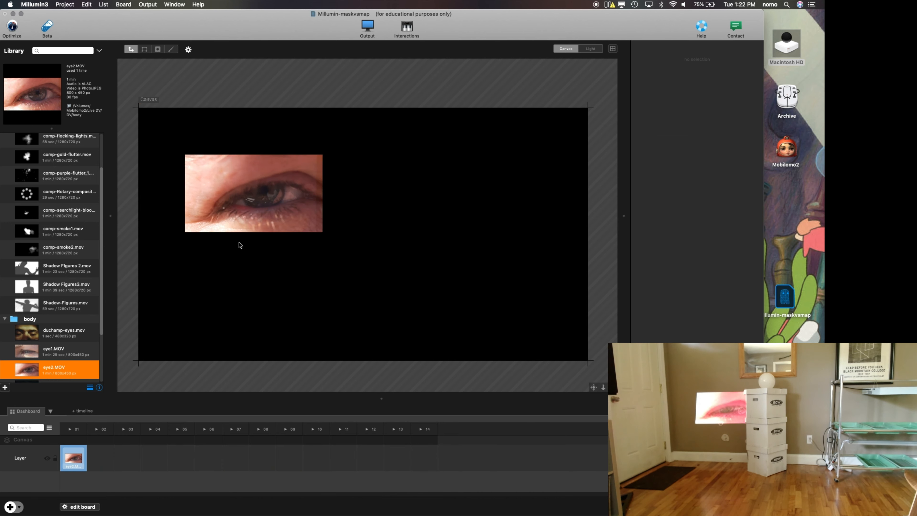
{"action": "left_click", "coordinate": [238, 215]}
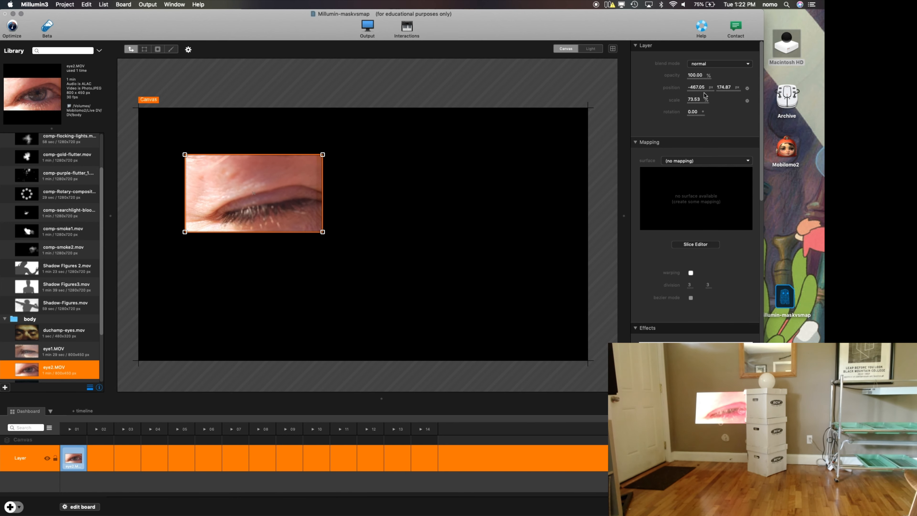
{"action": "mouse_move", "coordinate": [704, 88]}
{"action": "left_mouse_down"}
{"action": "mouse_move", "coordinate": [624, 86]}
{"action": "mouse_move", "coordinate": [690, 104]}
{"action": "mouse_move", "coordinate": [737, 93]}
{"action": "mouse_move", "coordinate": [538, 115]}
{"action": "mouse_move", "coordinate": [663, 96]}
{"action": "mouse_move", "coordinate": [709, 103]}
{"action": "left_mouse_up"}
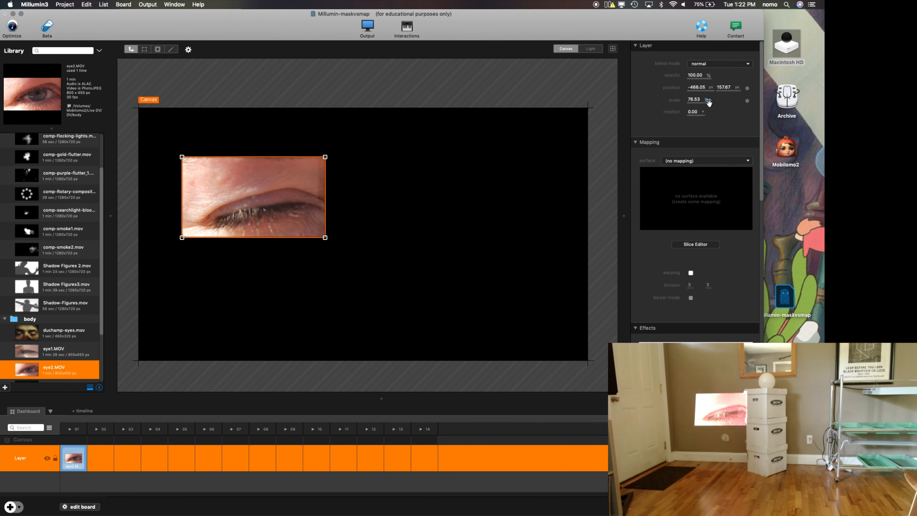
- Try separate X/Y scaling on the eye2 layer with a vertical scale of 274.53%, then undo the stretch and disable separate X/Y
{"action": "left_click", "coordinate": [747, 101]}
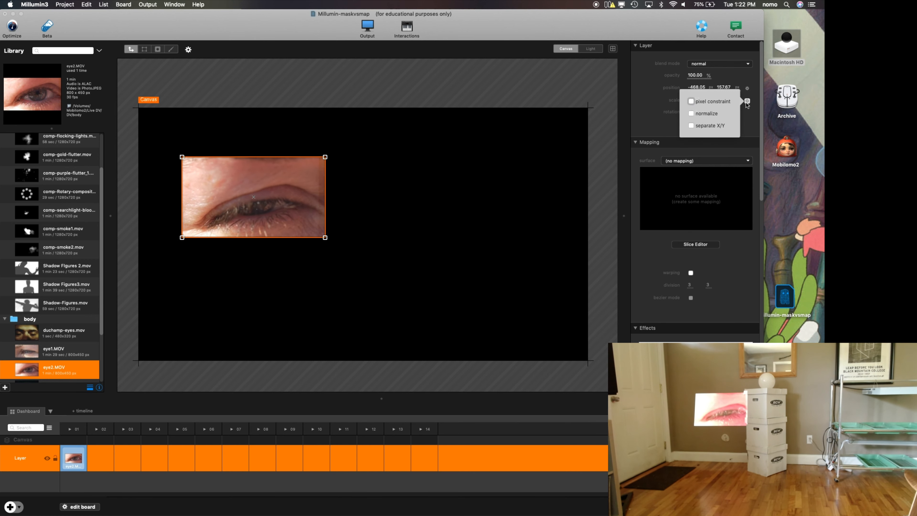
{"action": "left_click", "coordinate": [690, 126]}
{"action": "left_click", "coordinate": [661, 123]}
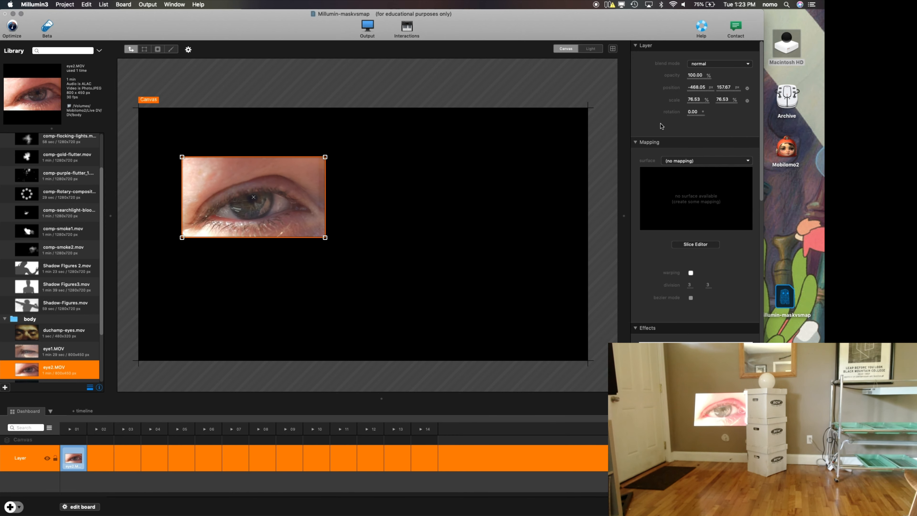
{"action": "left_click_drag", "start_coordinate": [699, 102], "coordinate": [806, 96]}
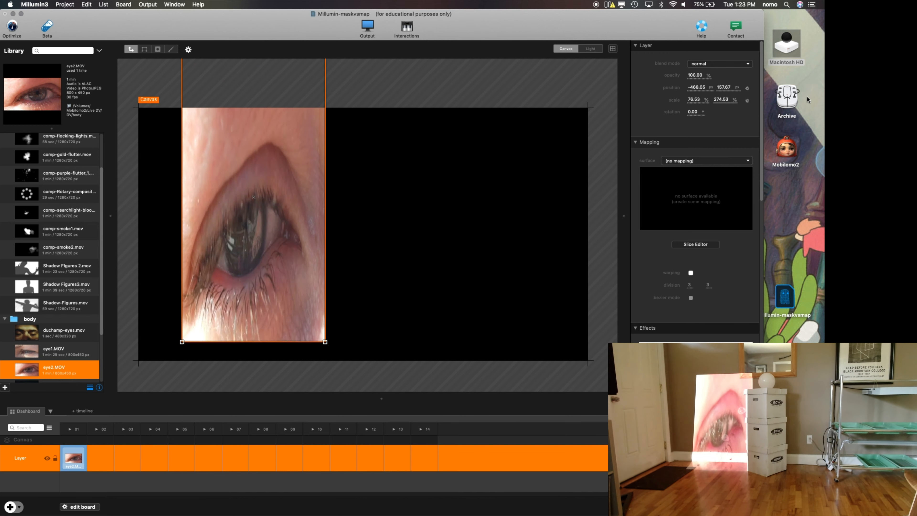
{"action": "key", "text": "super+z"}
{"action": "left_click", "coordinate": [747, 102]}
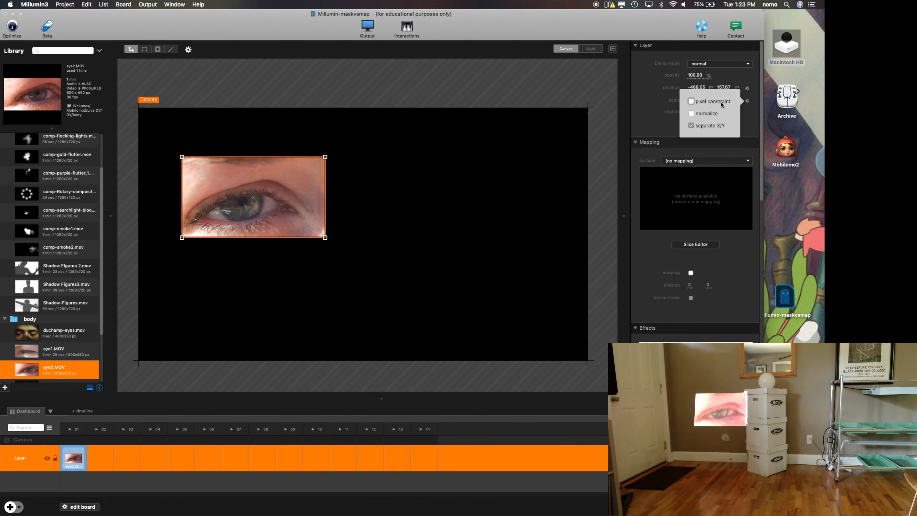
{"action": "left_click", "coordinate": [691, 126]}
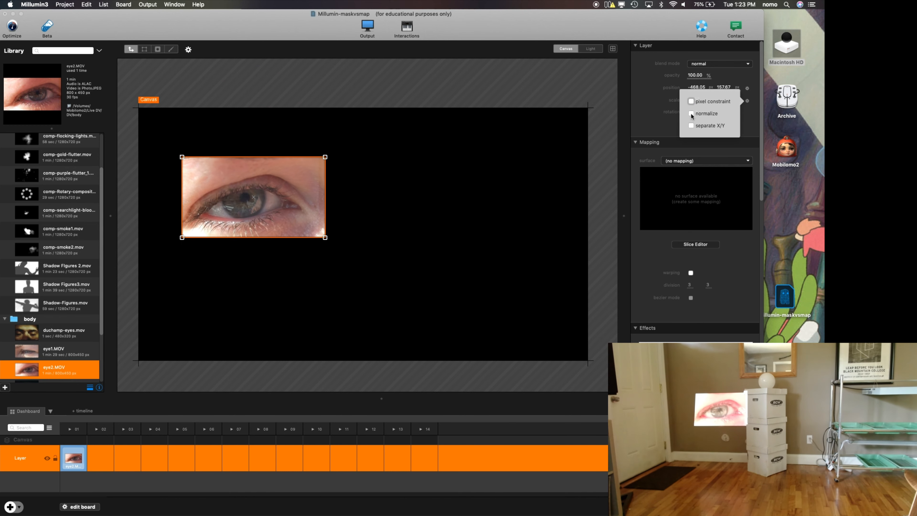
{"action": "left_click", "coordinate": [653, 123]}
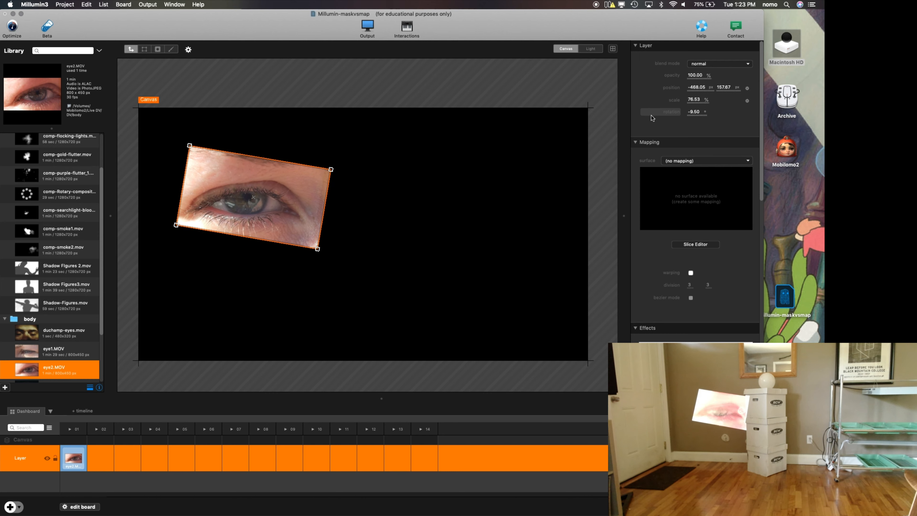
- Try a tilted rotation and 37% opacity on the eye2 layer, restoring them to 0° and 100%
{"action": "left_click_drag", "start_coordinate": [659, 115], "coordinate": [693, 113]}
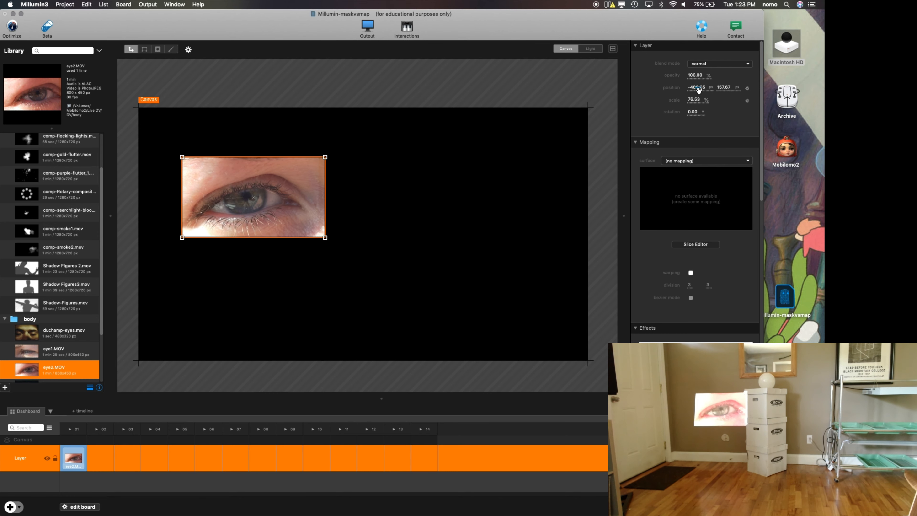
{"action": "scroll", "coordinate": [699, 78], "scroll_direction": "down", "scroll_amount": 1}
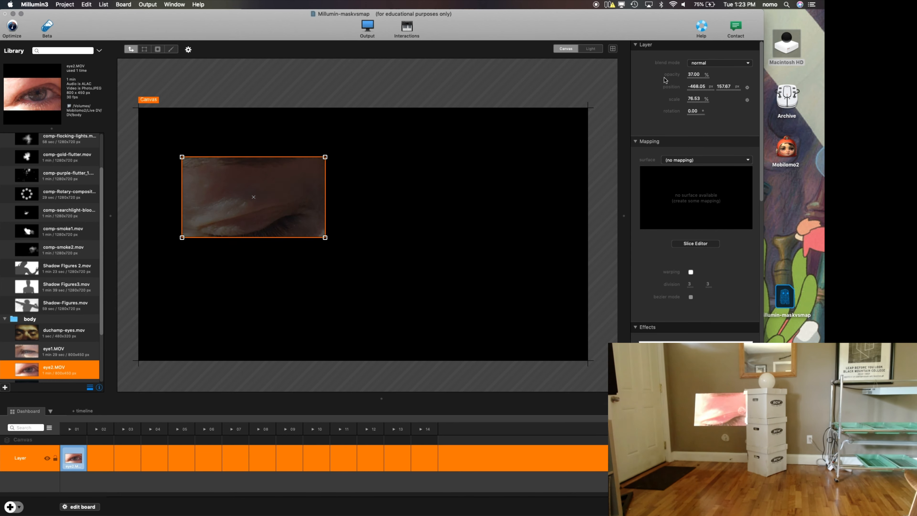
{"action": "left_click_drag", "start_coordinate": [645, 74], "coordinate": [686, 75]}
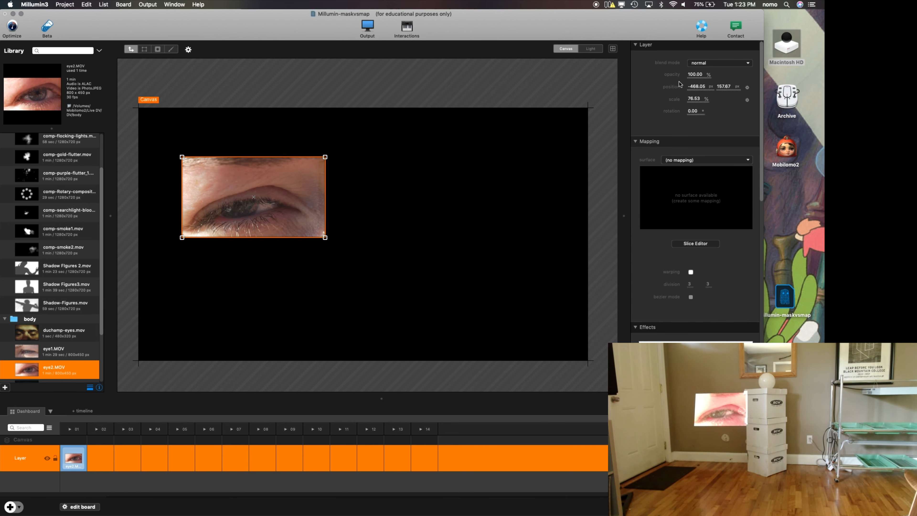
- Add a second layer, reorder it beneath the eye2 layer, and enlarge the dashboard area to show both layers
{"action": "left_click", "coordinate": [10, 507]}
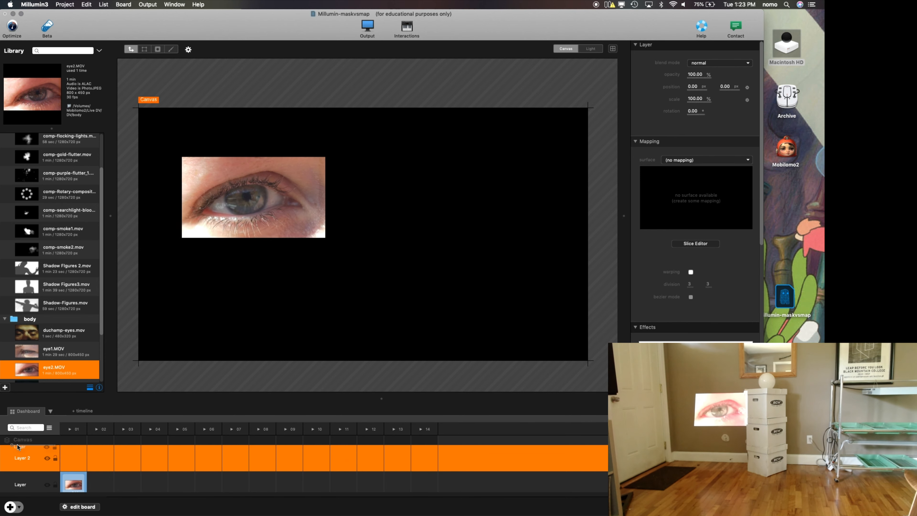
{"action": "left_click_drag", "start_coordinate": [18, 484], "coordinate": [17, 449]}
{"action": "scroll", "coordinate": [55, 482], "scroll_direction": "down", "scroll_amount": 1}
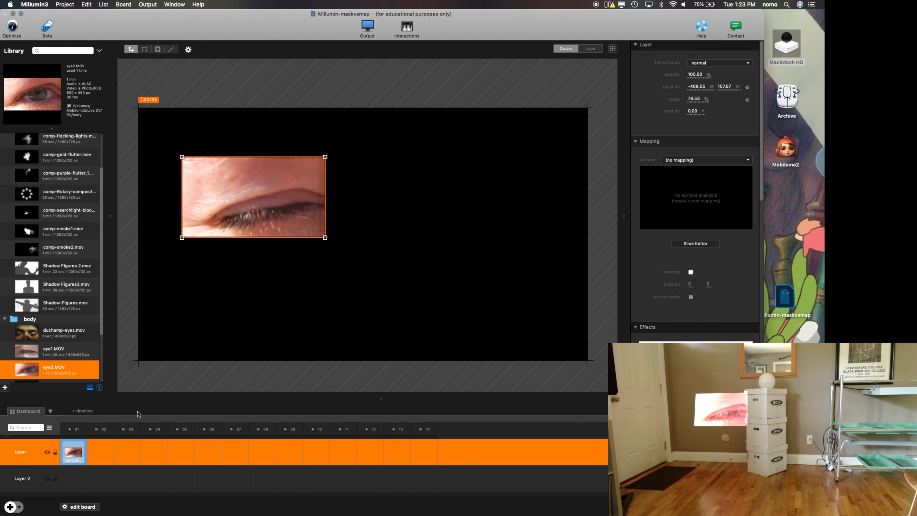
{"action": "left_click_drag", "start_coordinate": [148, 398], "coordinate": [148, 369]}
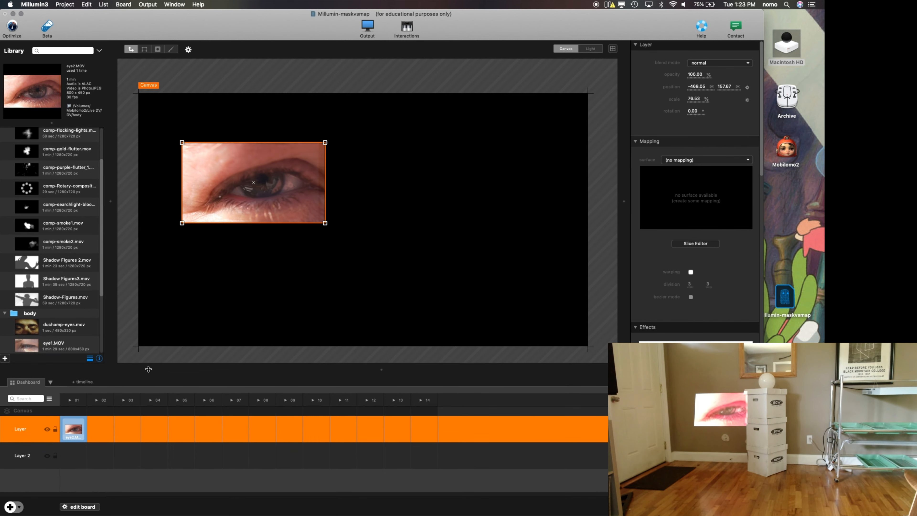
- Place duchamp-eyes.mov in column 1 of Layer 2 and move it behind the eye2 clip, at about -474, 165 px
{"action": "scroll", "coordinate": [36, 235], "scroll_direction": "down", "scroll_amount": 5}
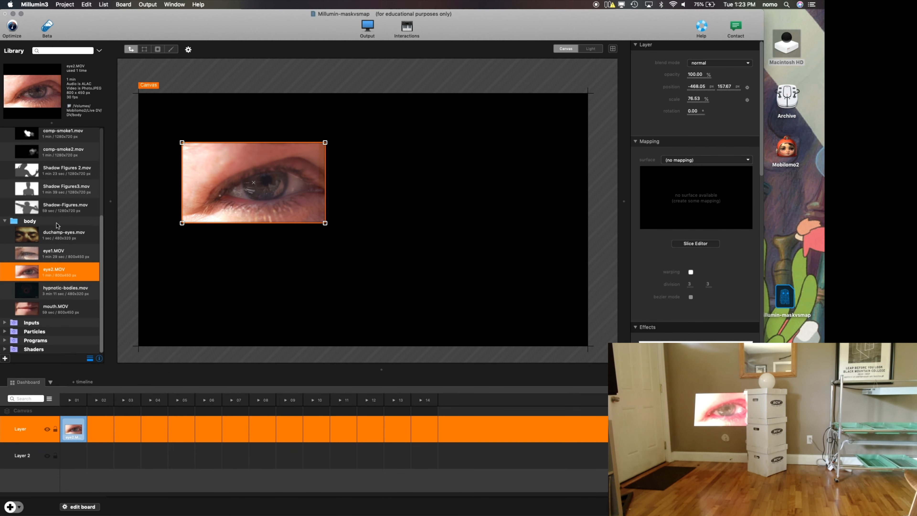
{"action": "left_click", "coordinate": [31, 236]}
{"action": "left_click_drag", "start_coordinate": [28, 236], "coordinate": [72, 459]}
{"action": "left_click_drag", "start_coordinate": [384, 239], "coordinate": [275, 205]}
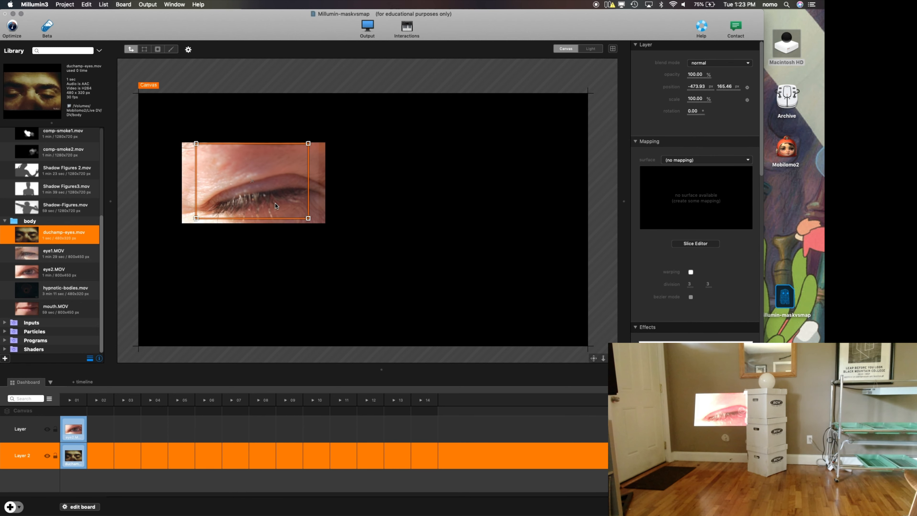
- Select the eye2 layer on the canvas and set its blend mode to multiply
{"action": "left_click", "coordinate": [322, 180]}
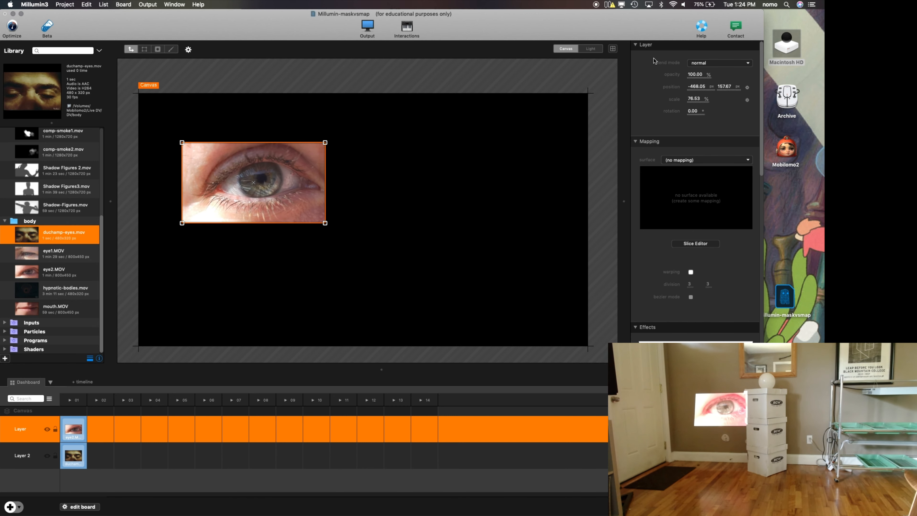
{"action": "left_click", "coordinate": [710, 64]}
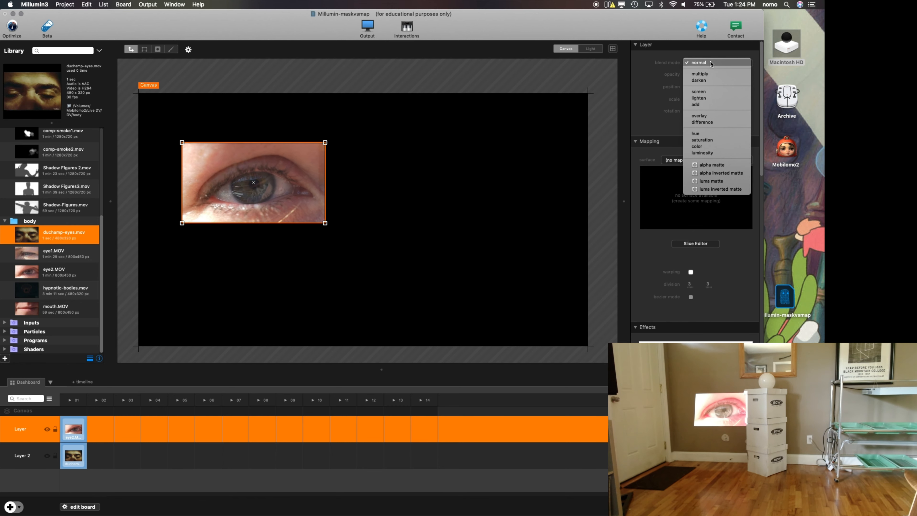
{"action": "left_click", "coordinate": [711, 74]}
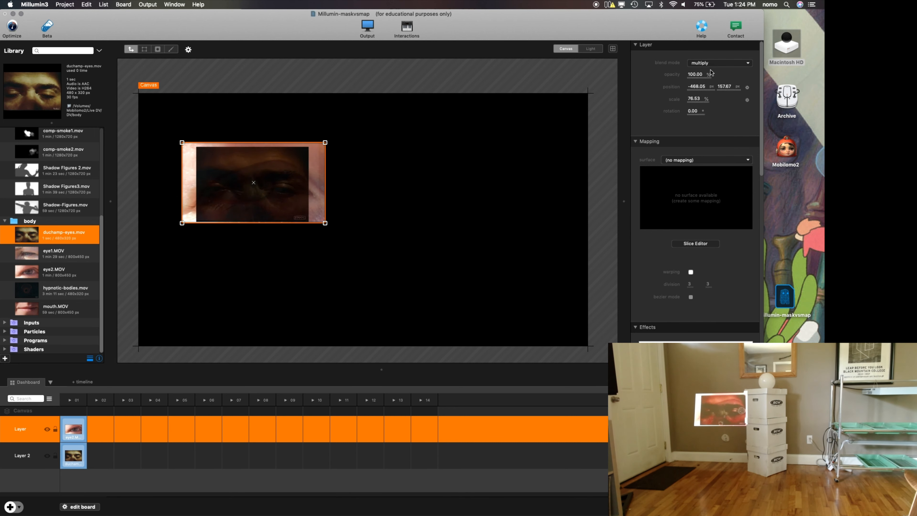
- Try the darken, screen, lighten and add blend modes in turn on the eye2 layer over the duchamp-eyes clip
{"action": "left_click", "coordinate": [714, 64]}
{"action": "left_click", "coordinate": [712, 69]}
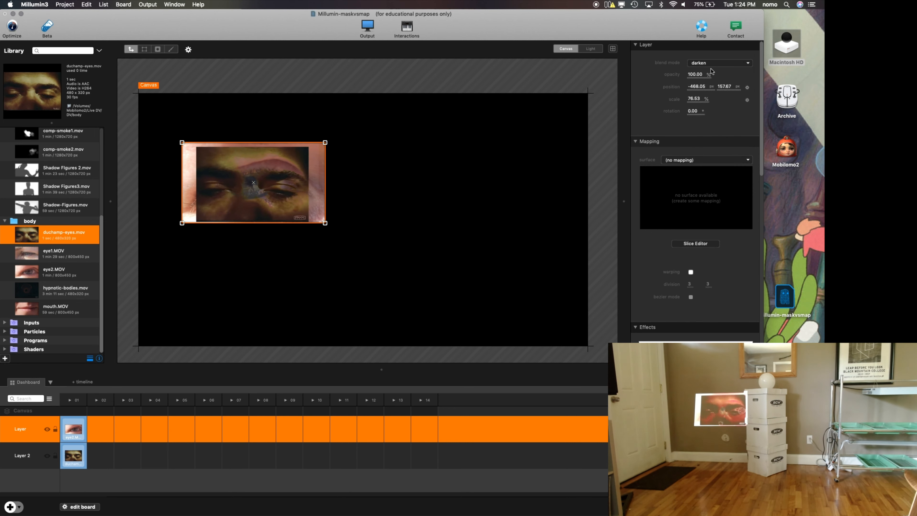
{"action": "left_click", "coordinate": [705, 67]}
{"action": "left_click", "coordinate": [707, 65]}
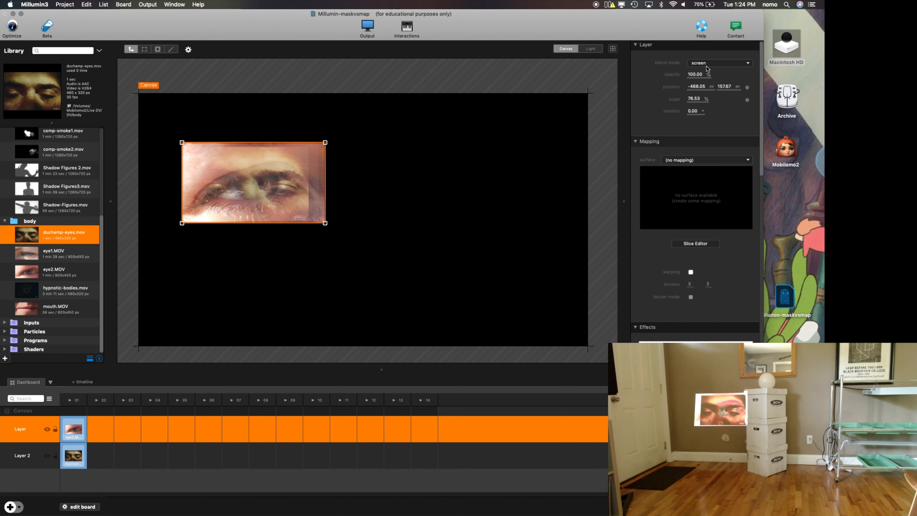
{"action": "left_click", "coordinate": [707, 65]}
{"action": "left_click", "coordinate": [708, 68]}
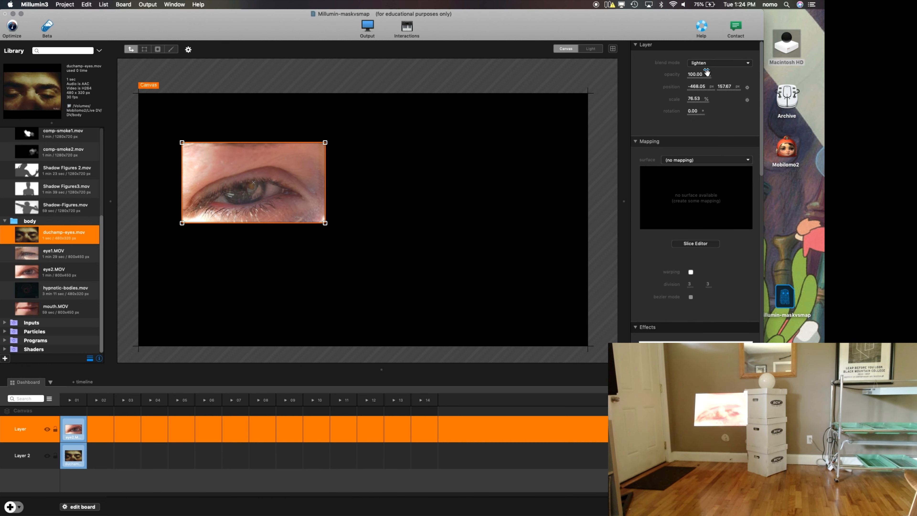
{"action": "left_click", "coordinate": [706, 64]}
{"action": "left_click", "coordinate": [706, 70]}
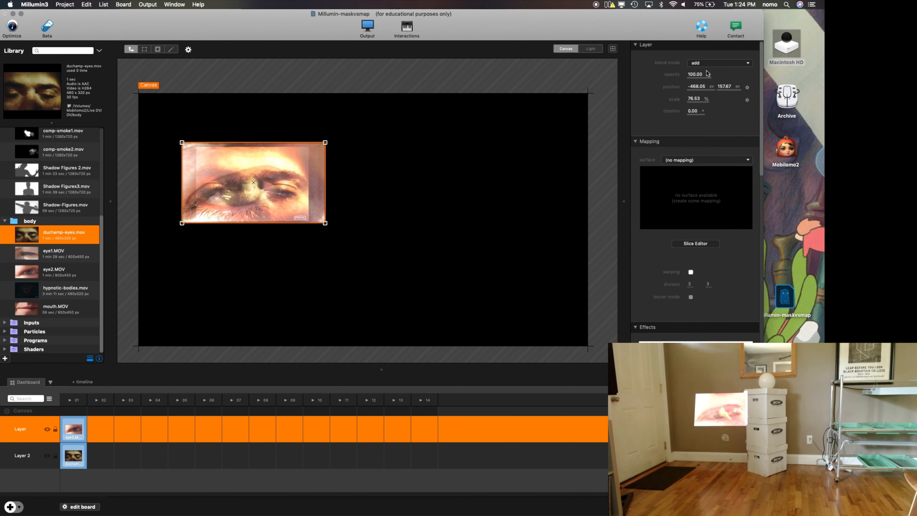
- Try the overlay, hue, saturation, color and luminosity blend modes in turn on the eye2 layer
{"action": "left_click", "coordinate": [708, 68]}
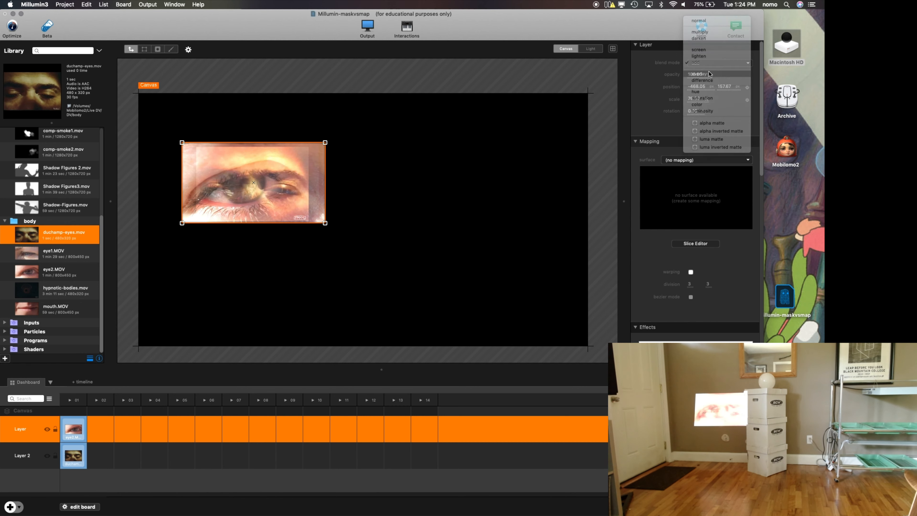
{"action": "left_click", "coordinate": [709, 71]}
{"action": "left_click", "coordinate": [710, 66]}
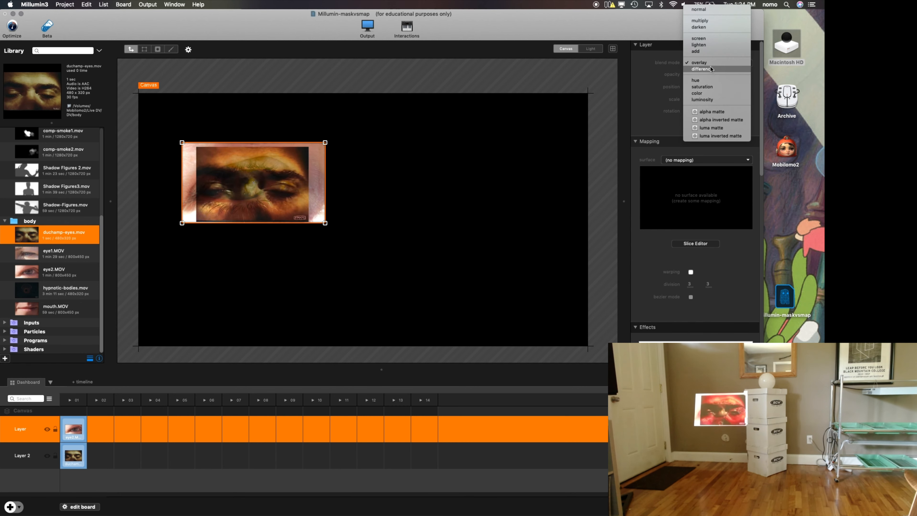
{"action": "left_click", "coordinate": [709, 78]}
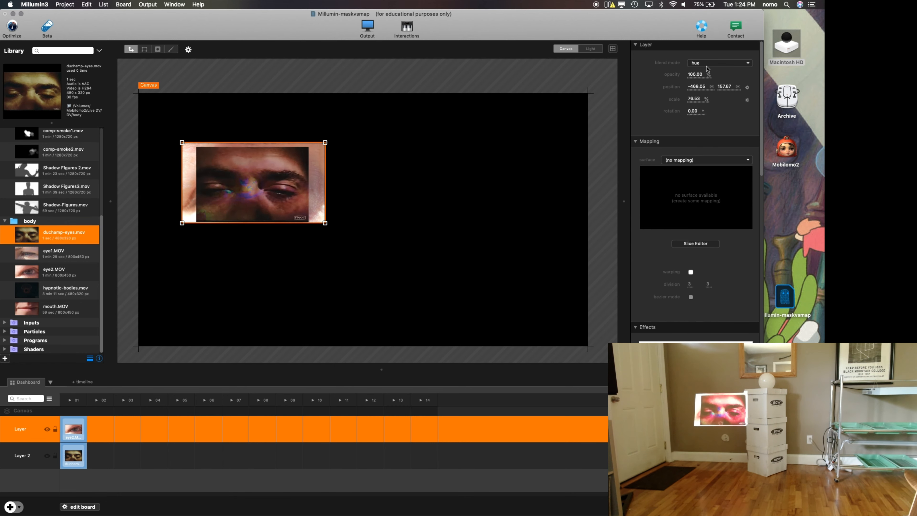
{"action": "left_click", "coordinate": [707, 66]}
{"action": "left_click", "coordinate": [705, 70]}
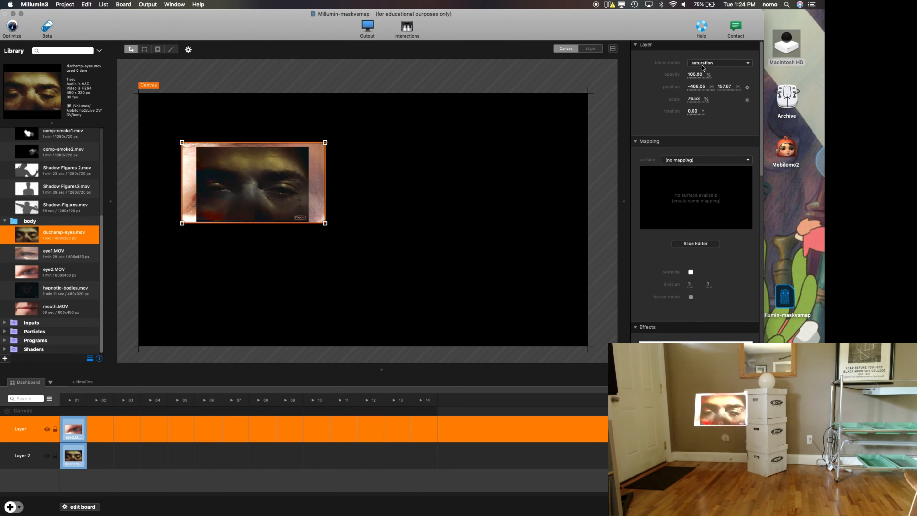
{"action": "left_click", "coordinate": [704, 65]}
{"action": "left_click", "coordinate": [702, 67]}
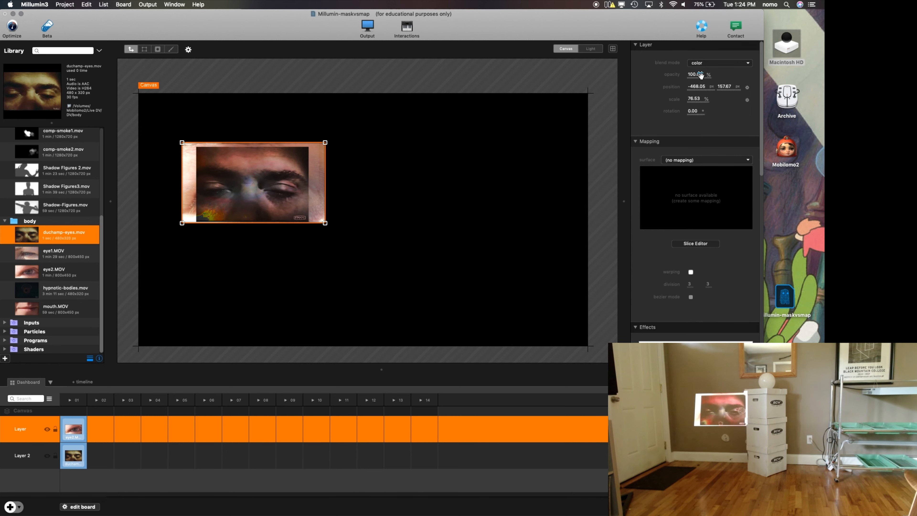
{"action": "left_click", "coordinate": [699, 69]}
{"action": "left_click", "coordinate": [699, 71]}
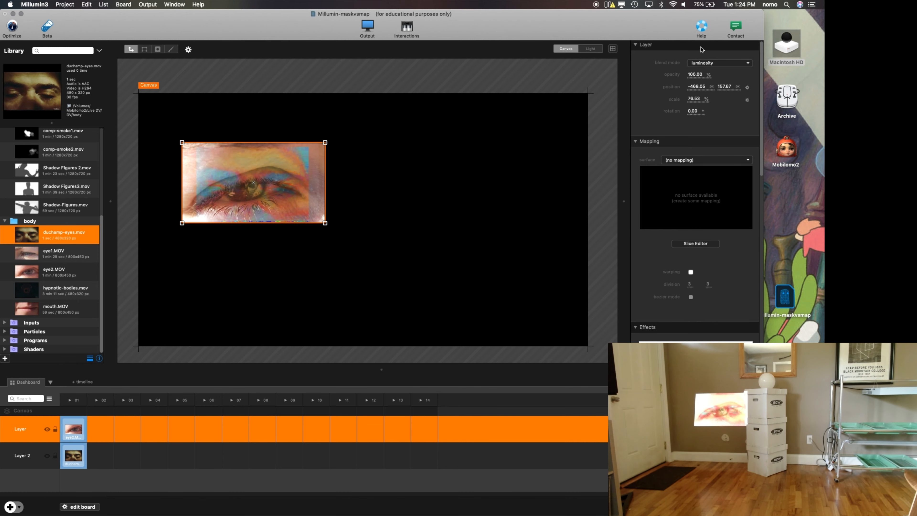
{"action": "left_click", "coordinate": [701, 65]}
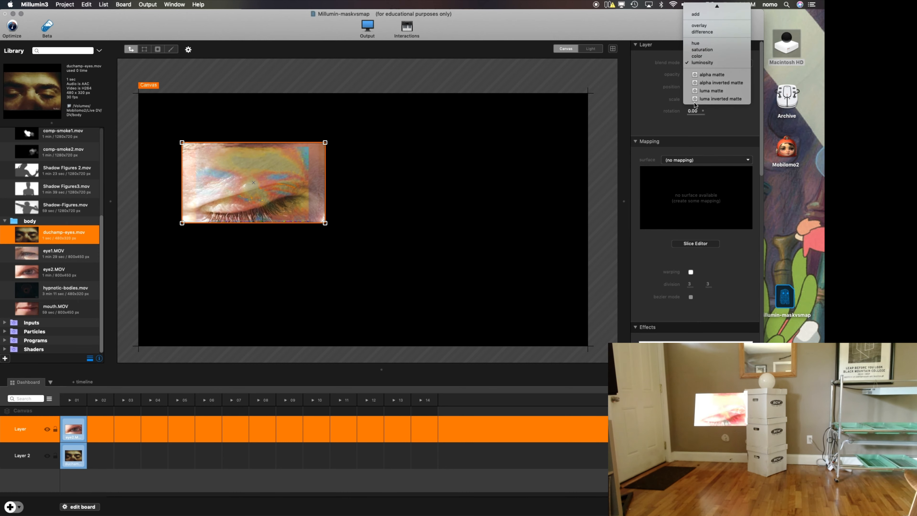
{"action": "left_click", "coordinate": [646, 104]}
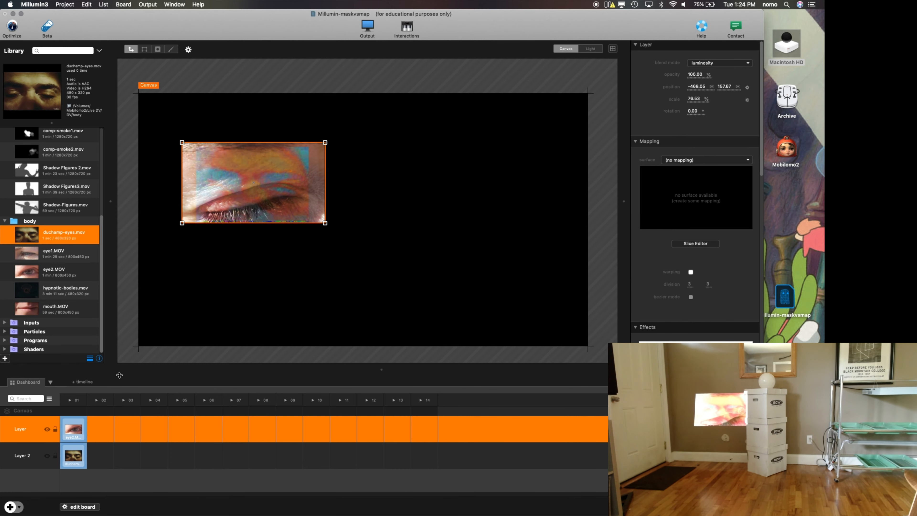
- Move the eye2 clip off the duchamp-eyes clip to about 399, 160 px and set its blend mode to normal
{"action": "left_click_drag", "start_coordinate": [244, 197], "coordinate": [447, 192]}
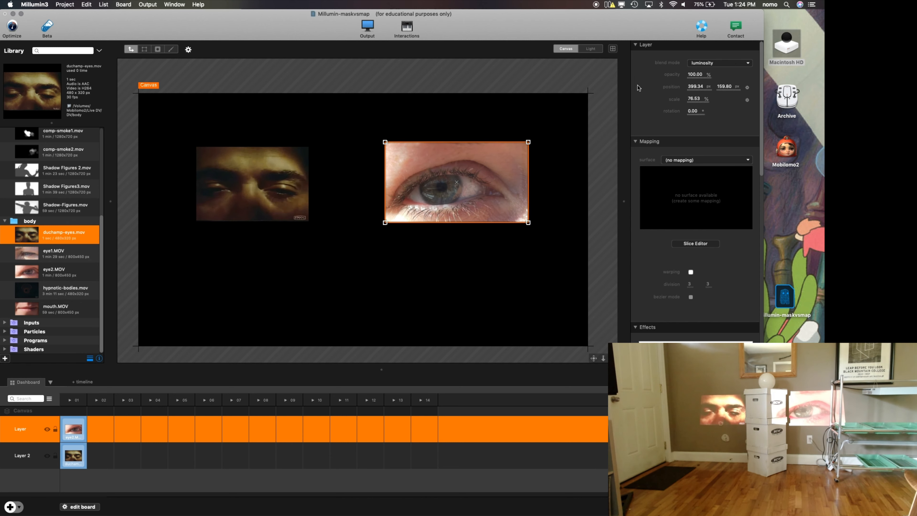
{"action": "left_click", "coordinate": [700, 64]}
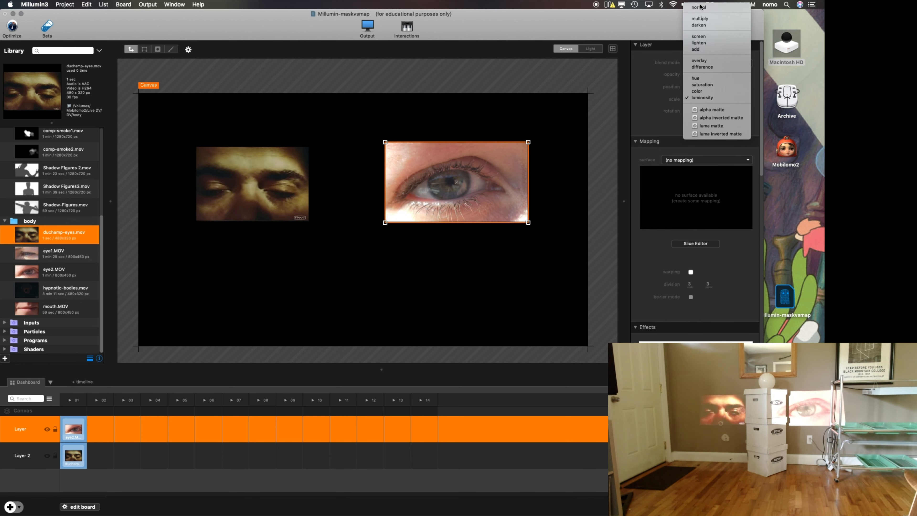
{"action": "left_click", "coordinate": [700, 9]}
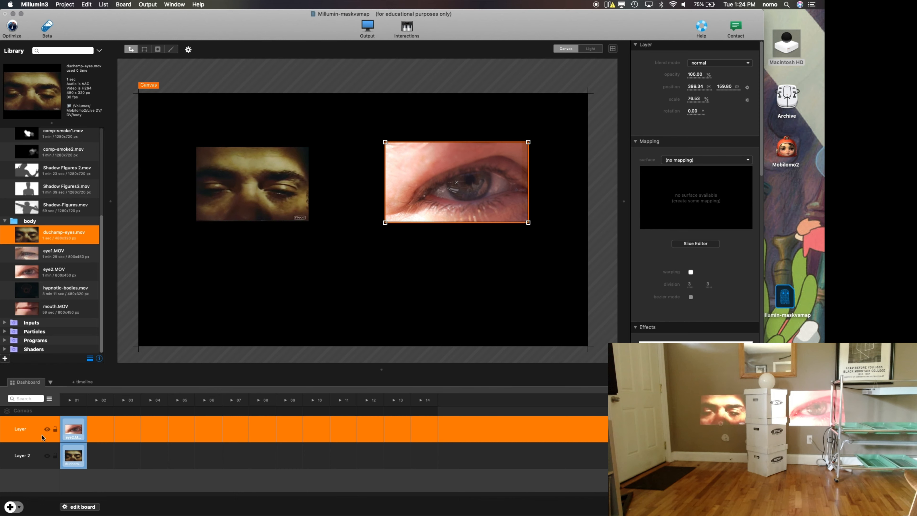
- Add a third layer above the others and place comp-Rotary-composite.mov in its column 1
{"action": "left_click", "coordinate": [10, 506]}
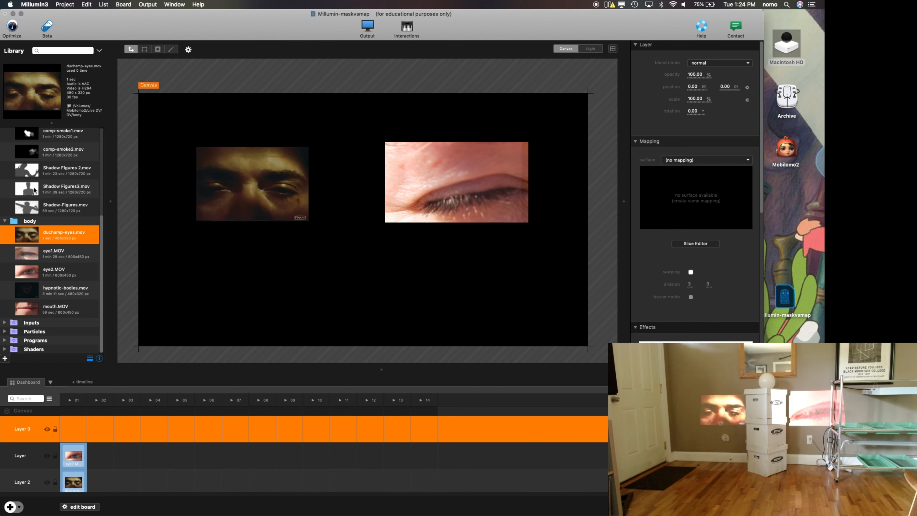
{"action": "scroll", "coordinate": [54, 209], "scroll_direction": "up", "scroll_amount": 5}
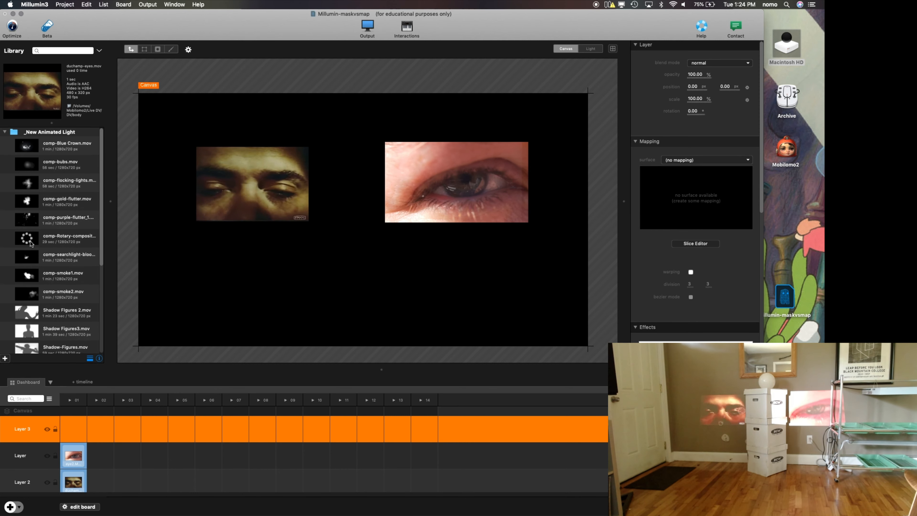
{"action": "left_click", "coordinate": [31, 240]}
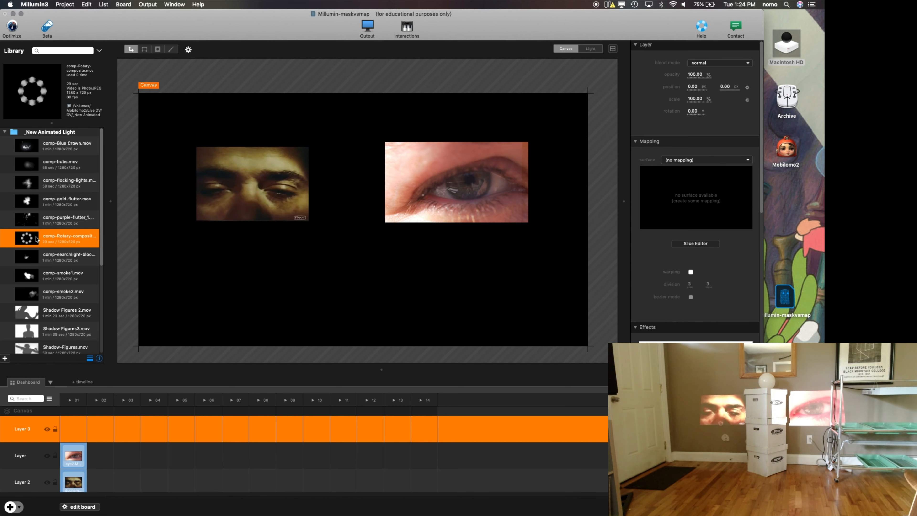
{"action": "left_click_drag", "start_coordinate": [29, 234], "coordinate": [78, 427]}
{"action": "left_click", "coordinate": [77, 427]}
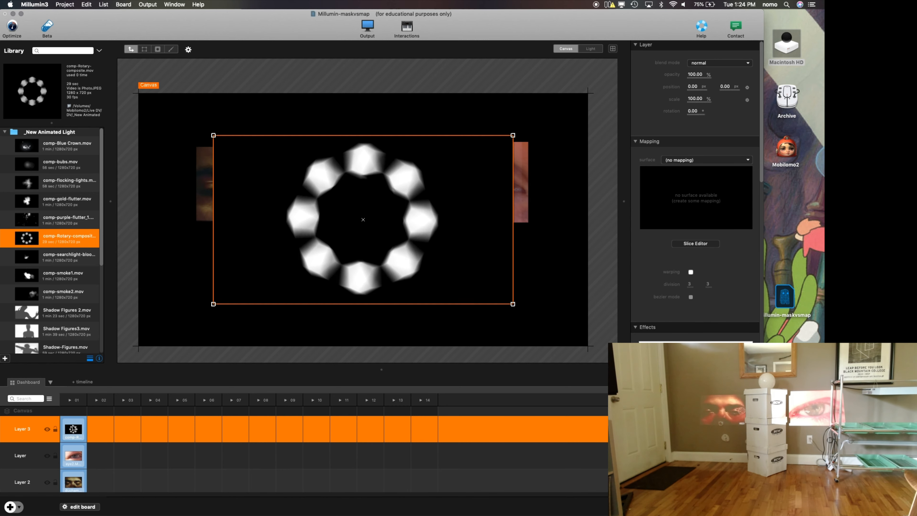
- Scale the rotary ring clip to about 50% and position it over the eye2 clip at about 405, 158 px
{"action": "left_click_drag", "start_coordinate": [513, 304], "coordinate": [437, 261]}
{"action": "left_click_drag", "start_coordinate": [387, 237], "coordinate": [482, 200]}
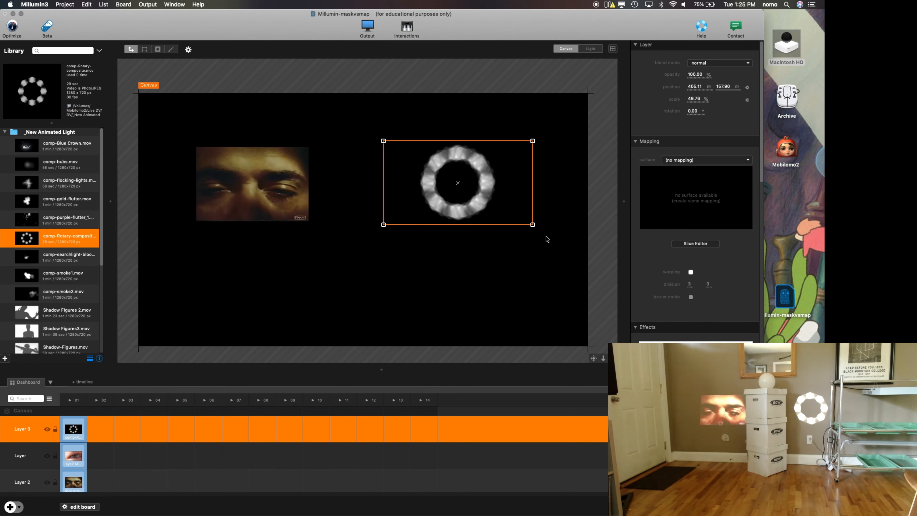
- Try the alpha matte, alpha inverted matte and luma matte blend modes on the rotary ring layer
{"action": "left_click", "coordinate": [713, 63]}
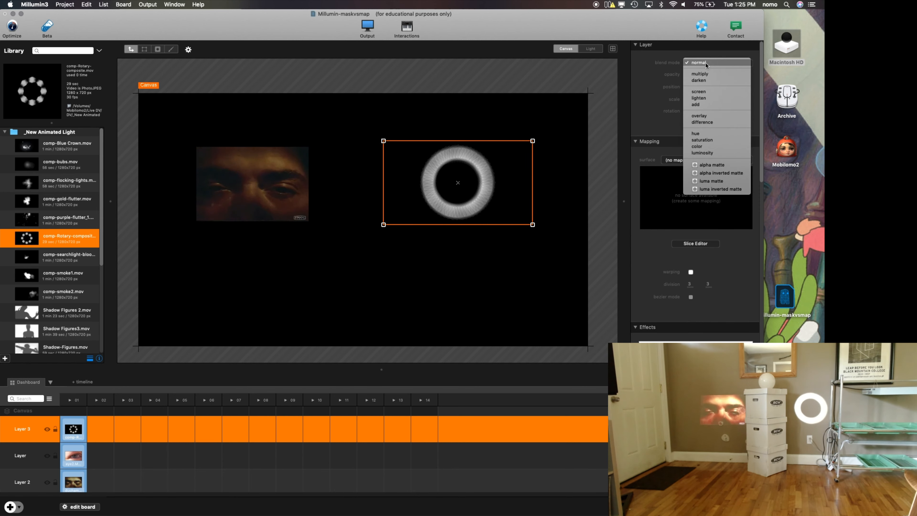
{"action": "left_click", "coordinate": [720, 167]}
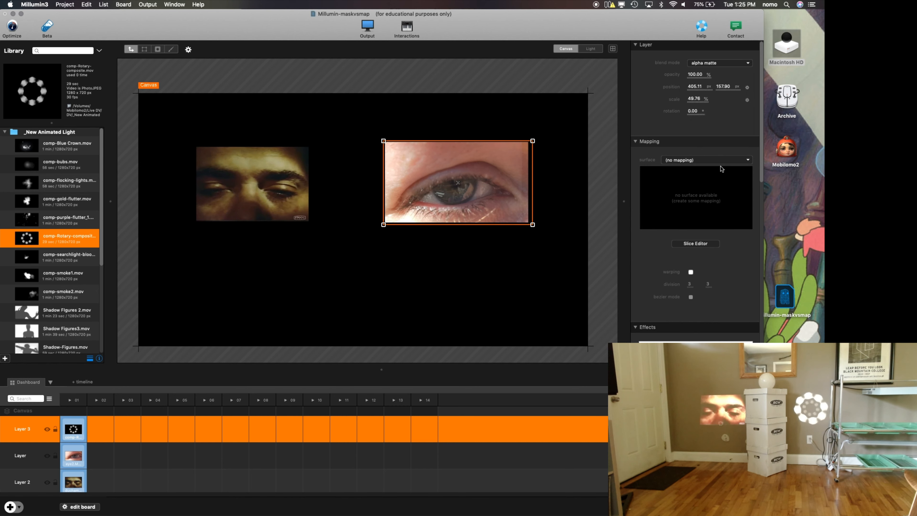
{"action": "left_click", "coordinate": [702, 64]}
{"action": "left_click", "coordinate": [704, 71]}
{"action": "left_click", "coordinate": [701, 65]}
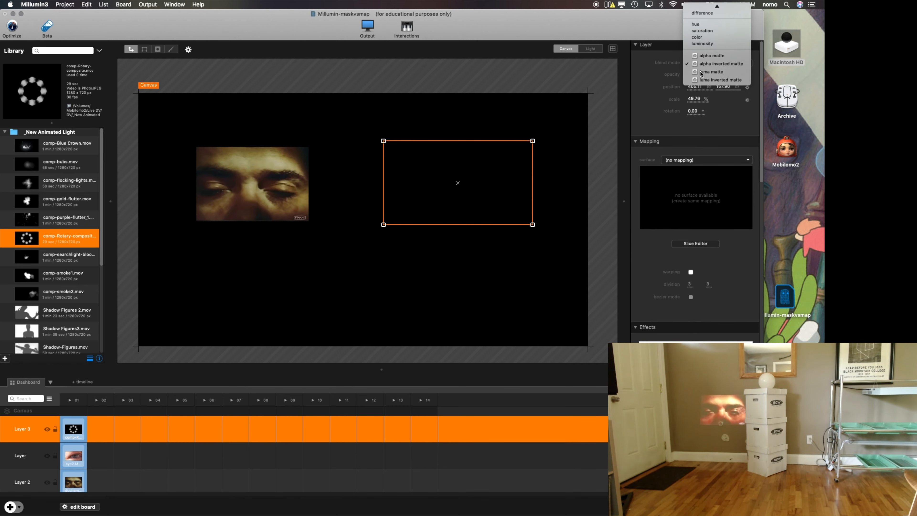
{"action": "left_click", "coordinate": [708, 72]}
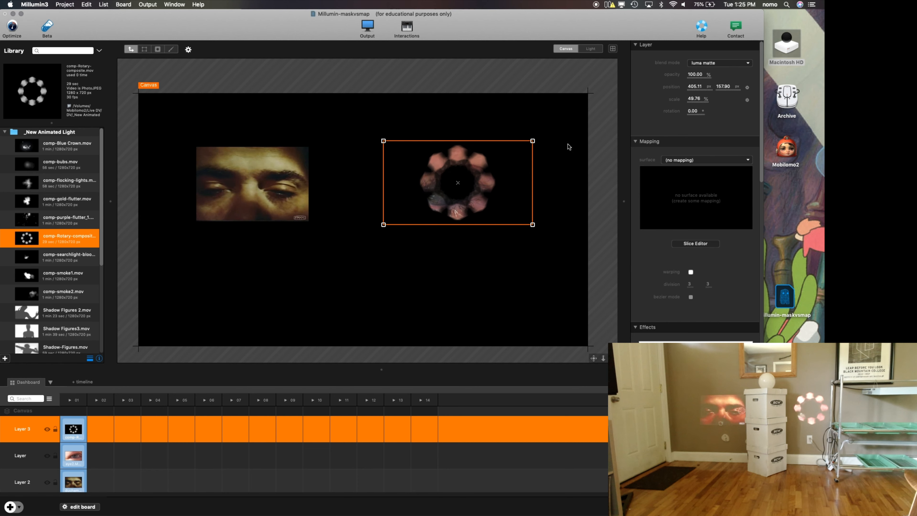
- Rotate the rotary ring layer to about -180° and move it over the eye2 clip to about 436, 176 px
{"action": "left_click", "coordinate": [601, 125]}
{"action": "left_click", "coordinate": [485, 169]}
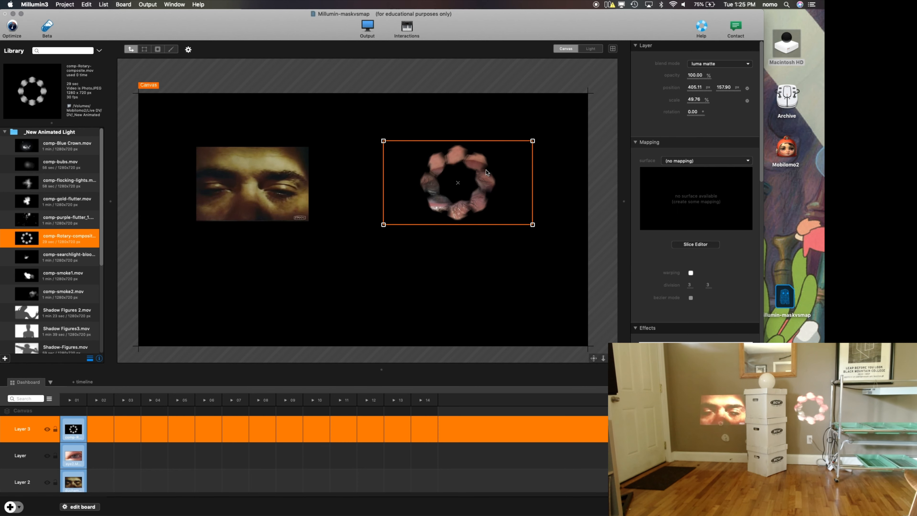
{"action": "left_click_drag", "start_coordinate": [539, 137], "coordinate": [409, 207]}
{"action": "left_click_drag", "start_coordinate": [488, 195], "coordinate": [518, 194]}
{"action": "left_click_drag", "start_coordinate": [564, 147], "coordinate": [562, 141]}
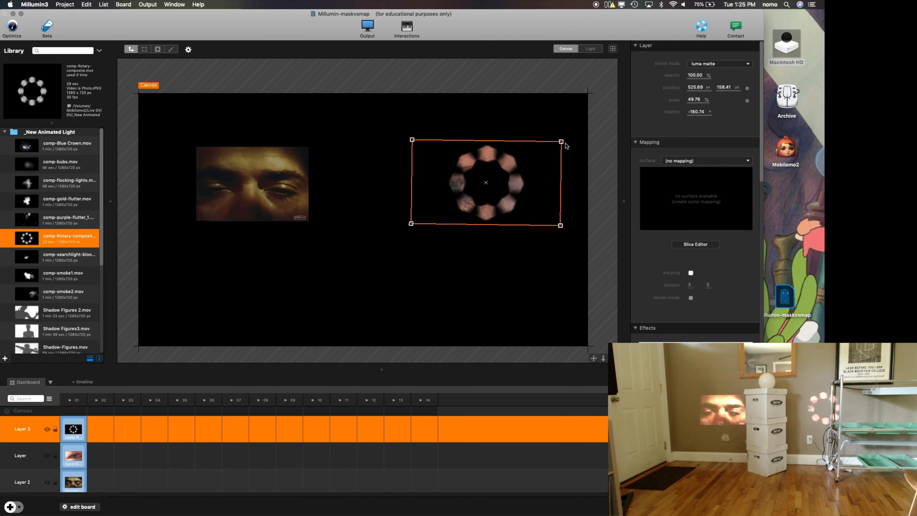
{"action": "left_click_drag", "start_coordinate": [566, 139], "coordinate": [565, 137]}
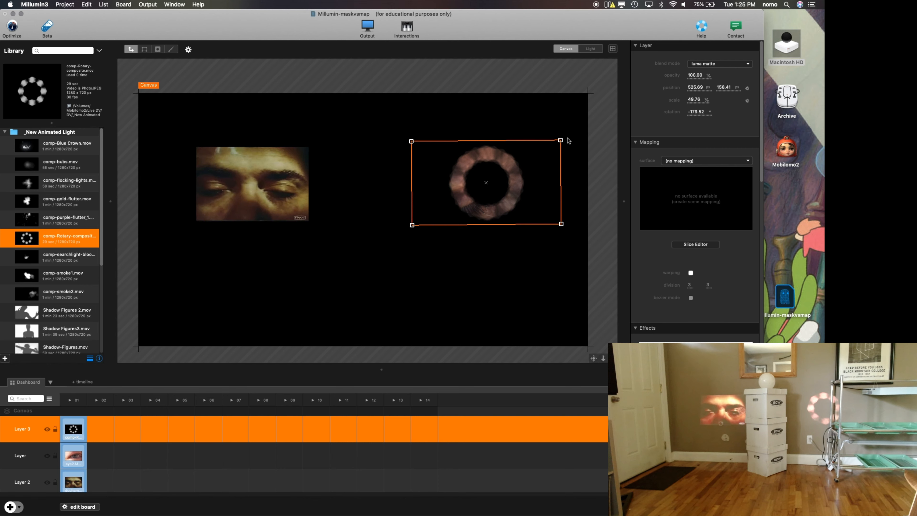
{"action": "left_click_drag", "start_coordinate": [513, 181], "coordinate": [492, 177]}
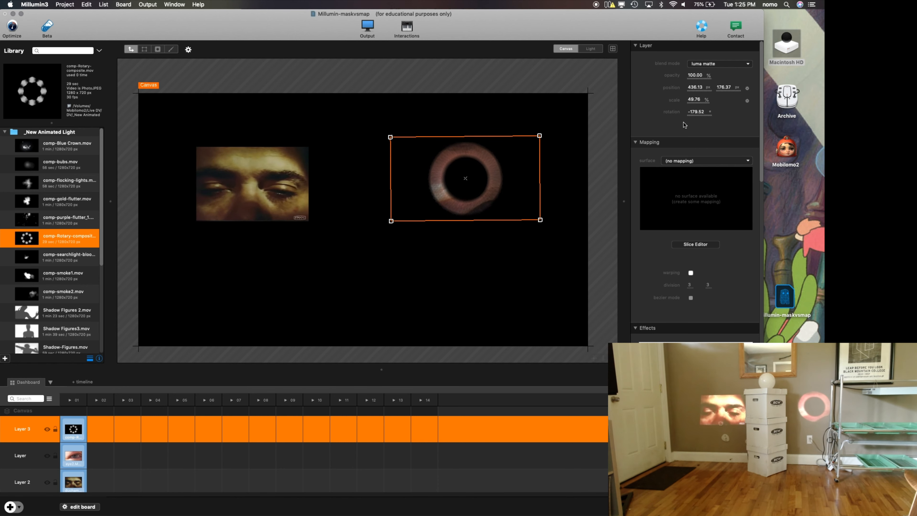
- Try the luma inverted matte blend mode on the rotary ring layer, moving it to about 398, 162 px
{"action": "left_click", "coordinate": [711, 62]}
{"action": "left_click", "coordinate": [711, 71]}
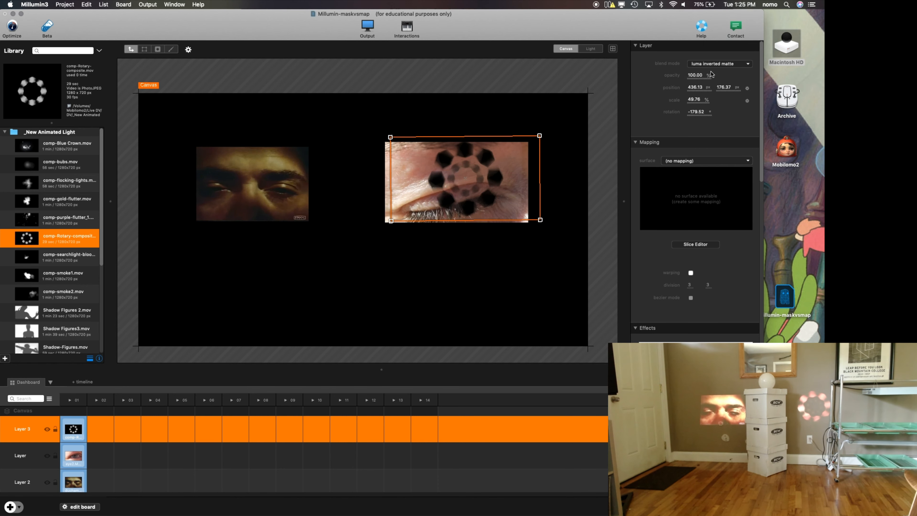
{"action": "left_click_drag", "start_coordinate": [517, 162], "coordinate": [507, 167]}
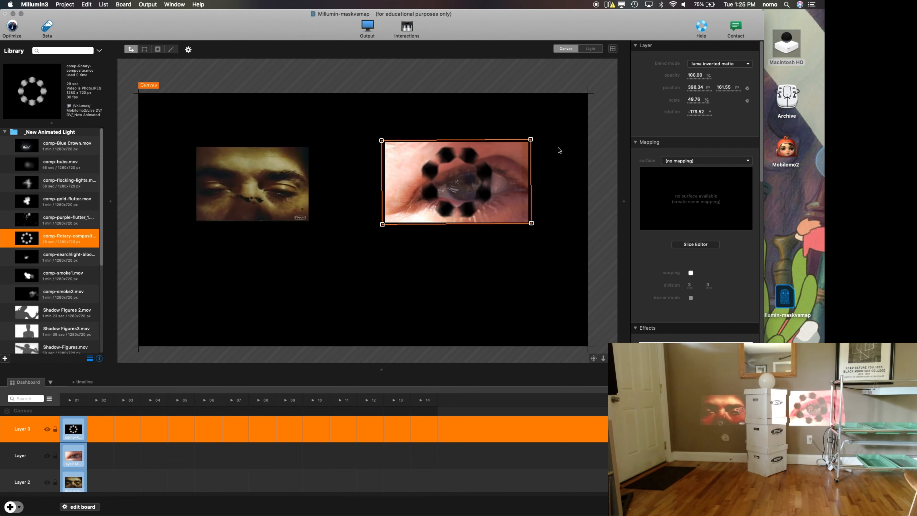
- Set the rotary ring layer's blend mode to normal and move it below both eye clips, to about -40, -286 px
{"action": "left_click", "coordinate": [697, 64]}
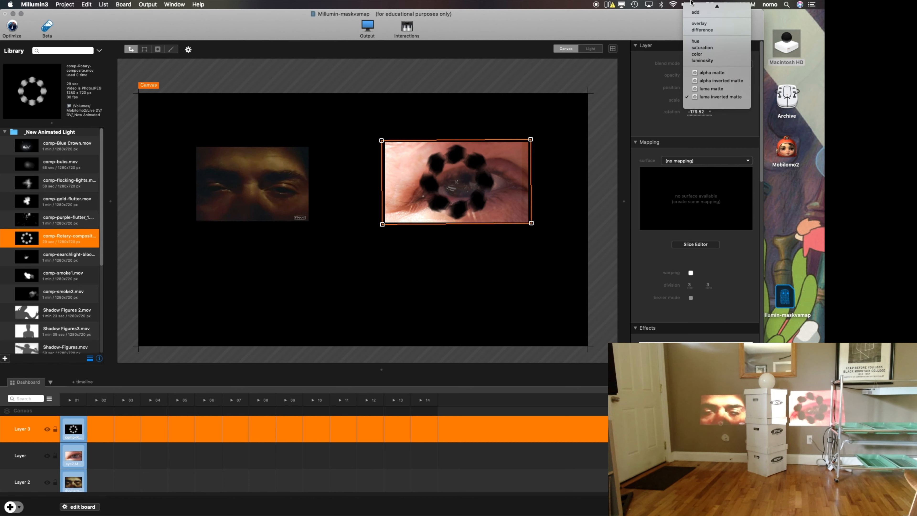
{"action": "left_click", "coordinate": [697, 7]}
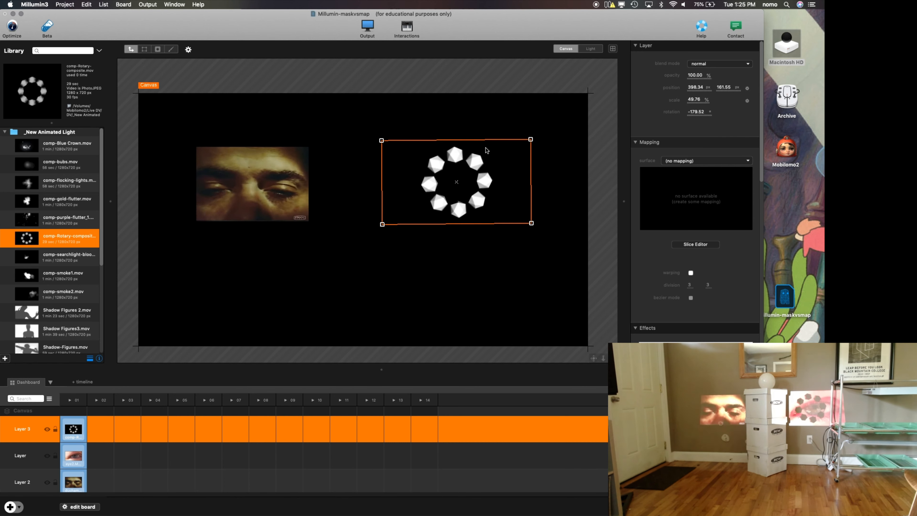
{"action": "left_click_drag", "start_coordinate": [477, 175], "coordinate": [375, 281]}
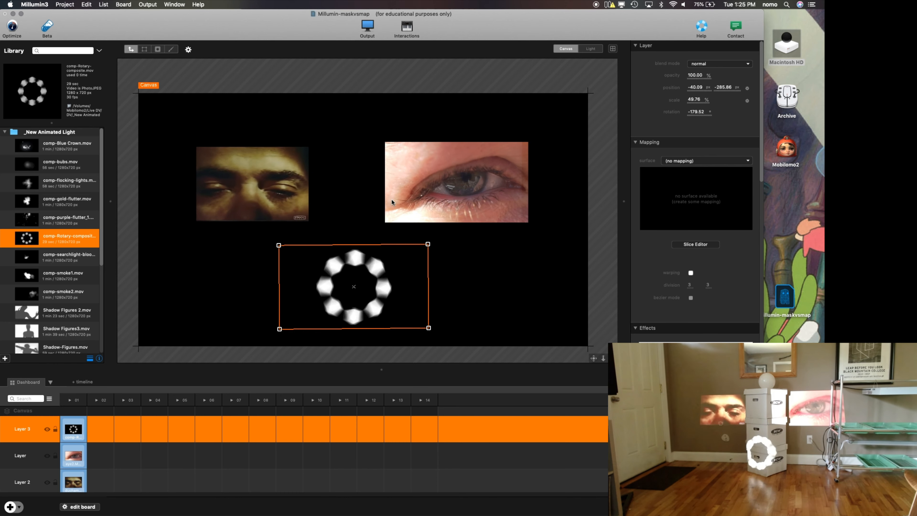
- Free-map the large eye clip by its corners onto the side face of the top box, at about 134, 171 px
{"action": "left_click", "coordinate": [497, 201]}
{"action": "scroll", "coordinate": [664, 252], "scroll_direction": "down", "scroll_amount": 2}
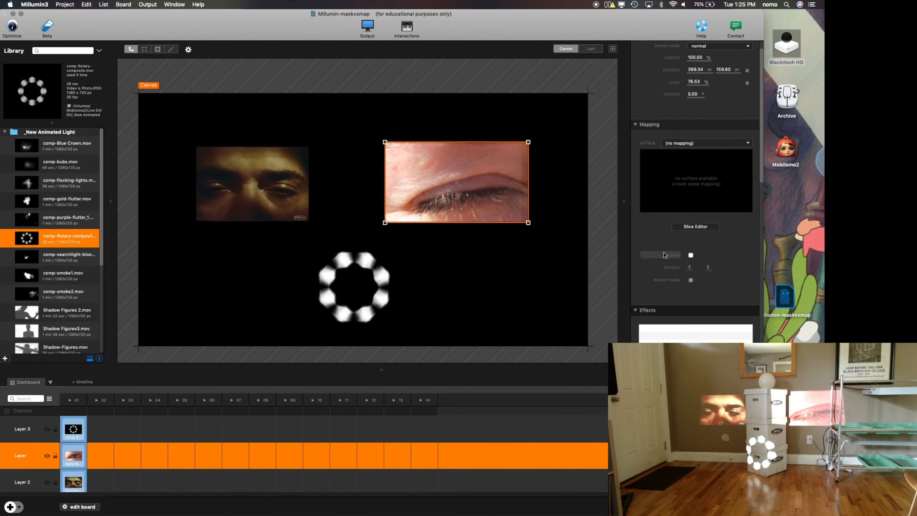
{"action": "left_click", "coordinate": [705, 131]}
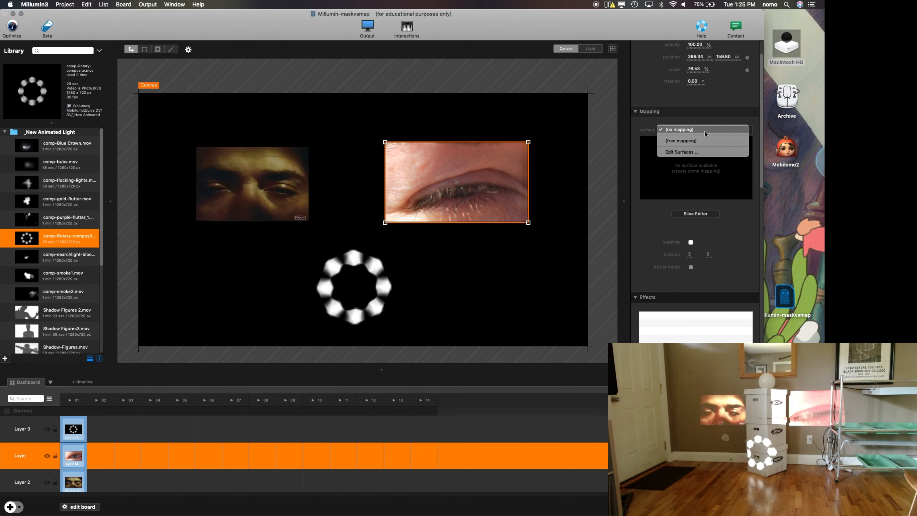
{"action": "left_click", "coordinate": [675, 112]}
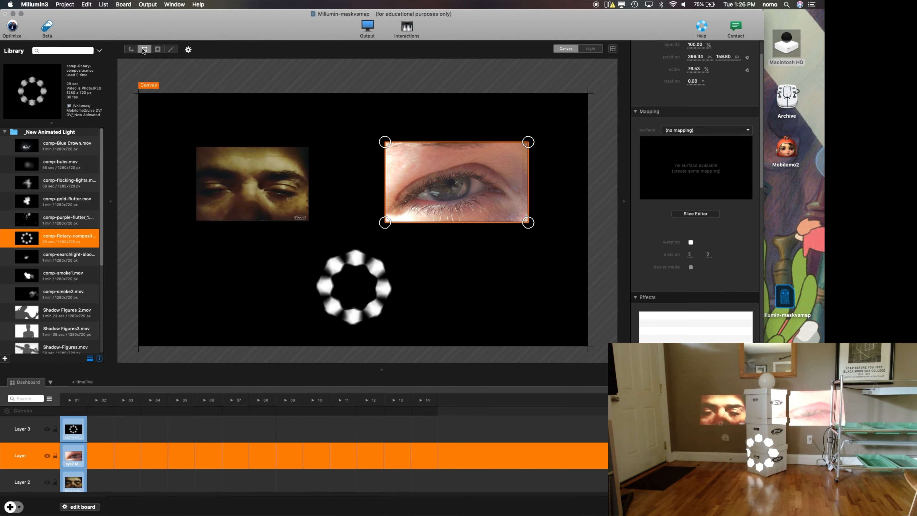
{"action": "left_click", "coordinate": [132, 49]}
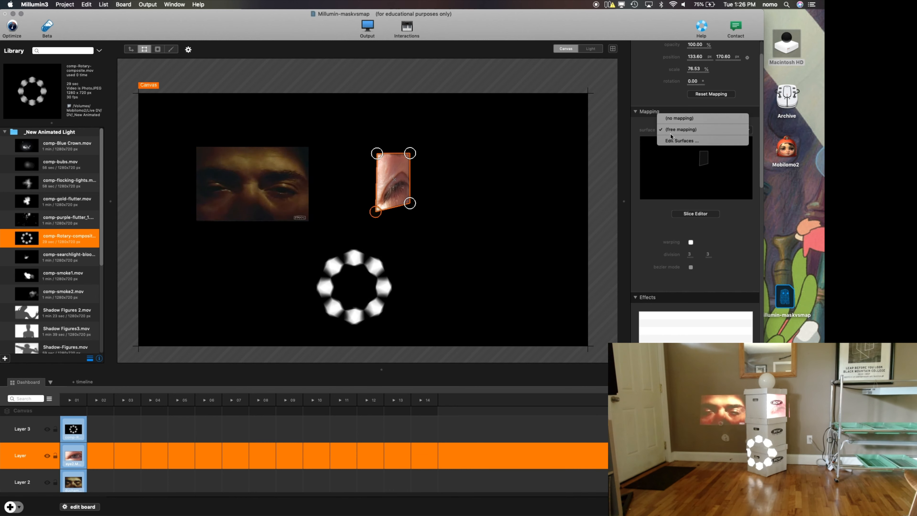
{"action": "left_click", "coordinate": [633, 115]}
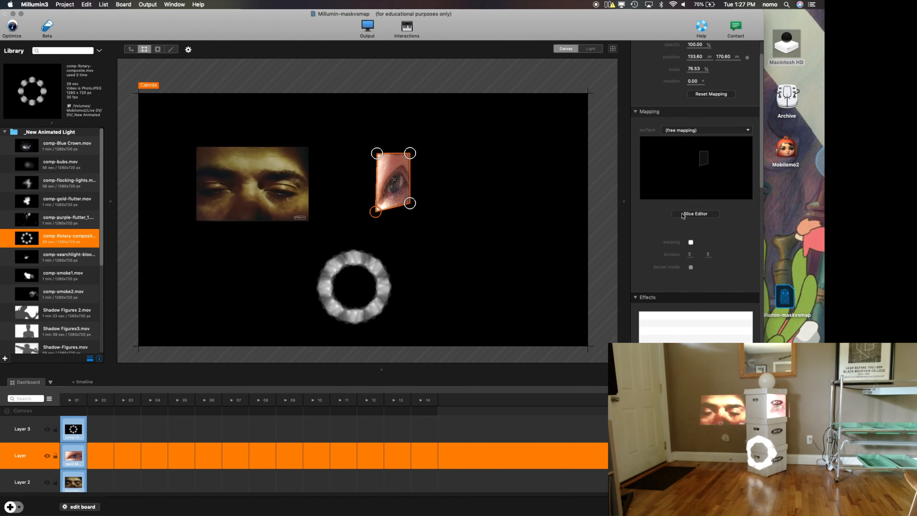
- Enable warping on the mapped eye clip and spread its four inner warp points outward to enlarge the eye
{"action": "left_click", "coordinate": [690, 242]}
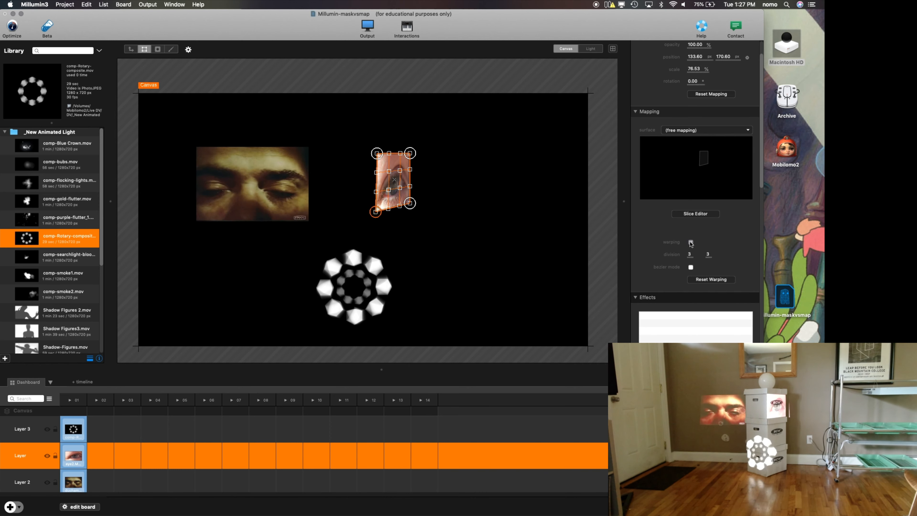
{"action": "scroll", "coordinate": [408, 162], "scroll_direction": "up", "scroll_amount": 5}
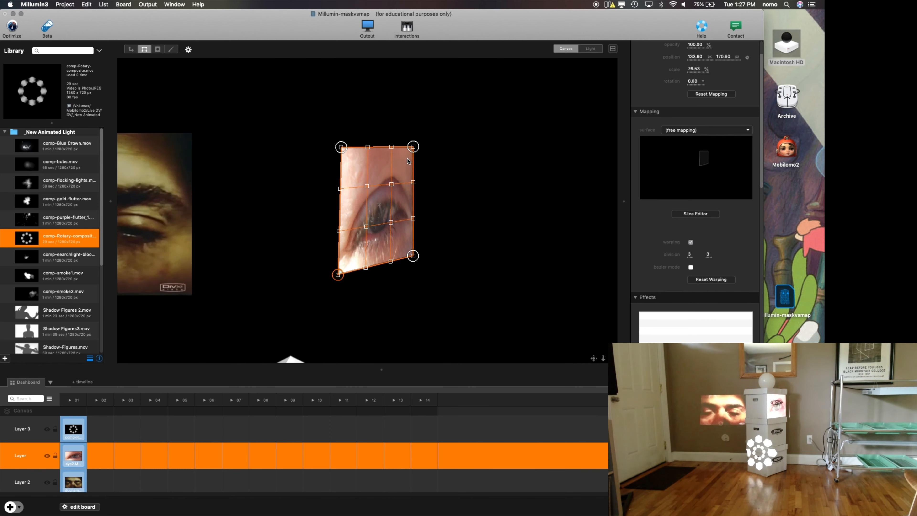
{"action": "scroll", "coordinate": [407, 160], "scroll_direction": "up", "scroll_amount": 3}
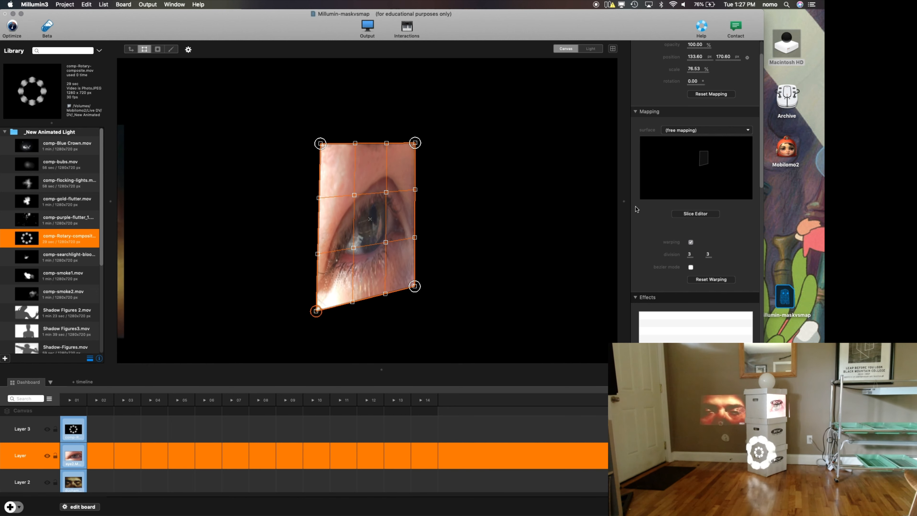
{"action": "left_click_drag", "start_coordinate": [386, 193], "coordinate": [344, 180]}
{"action": "left_click_drag", "start_coordinate": [386, 242], "coordinate": [407, 256]}
{"action": "left_click_drag", "start_coordinate": [354, 248], "coordinate": [347, 271]}
{"action": "left_click_drag", "start_coordinate": [395, 185], "coordinate": [398, 176]}
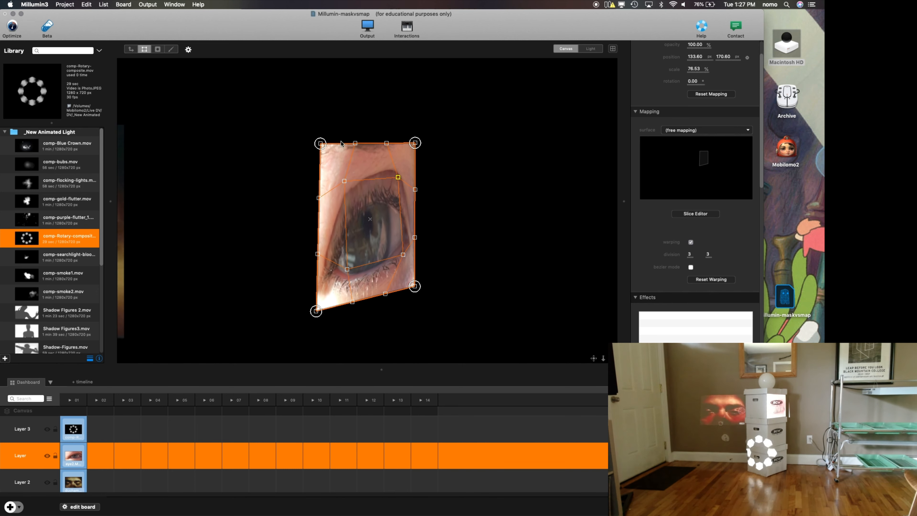
- Raise both upper mapping corners of the eye clip to make the mapped shape taller
{"action": "left_click_drag", "start_coordinate": [320, 144], "coordinate": [330, 101]}
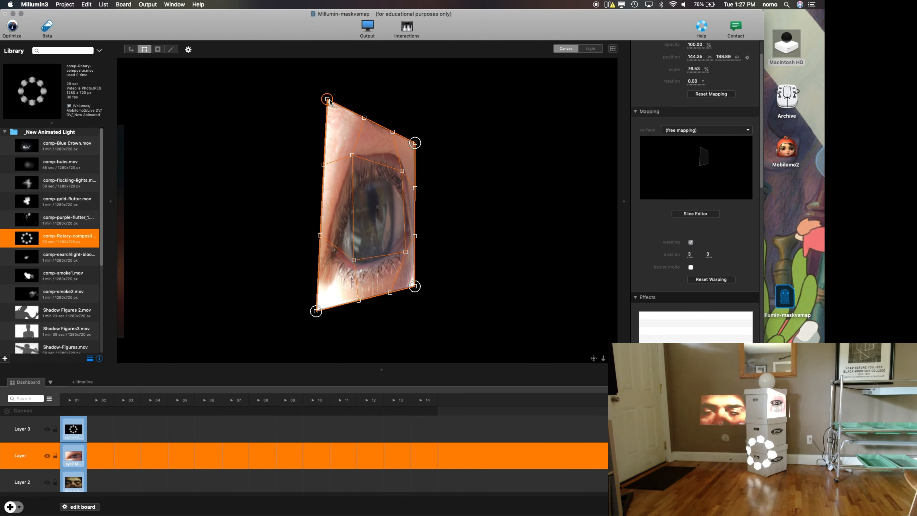
{"action": "left_click_drag", "start_coordinate": [416, 141], "coordinate": [427, 103]}
{"action": "left_click", "coordinate": [327, 100]}
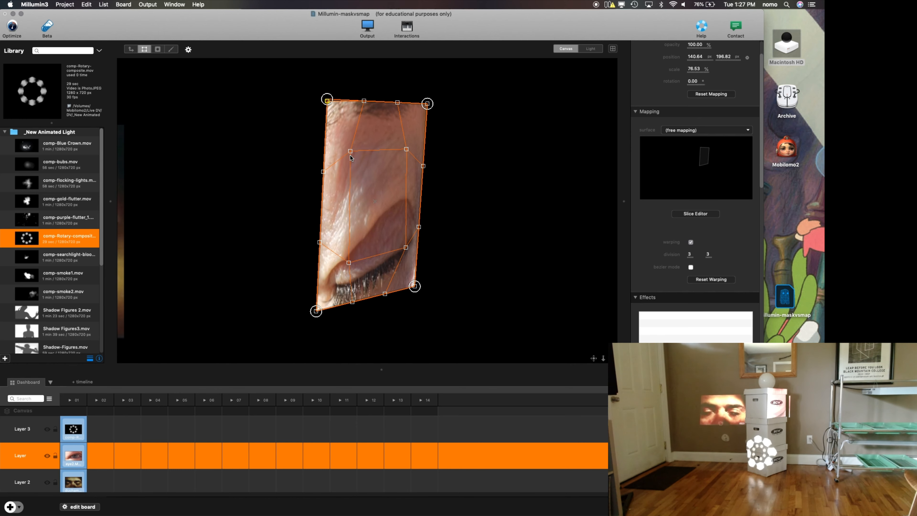
- Align the upper inner row of warp points into a nearly straight line across the eye clip
{"action": "left_click_drag", "start_coordinate": [350, 152], "coordinate": [363, 152]}
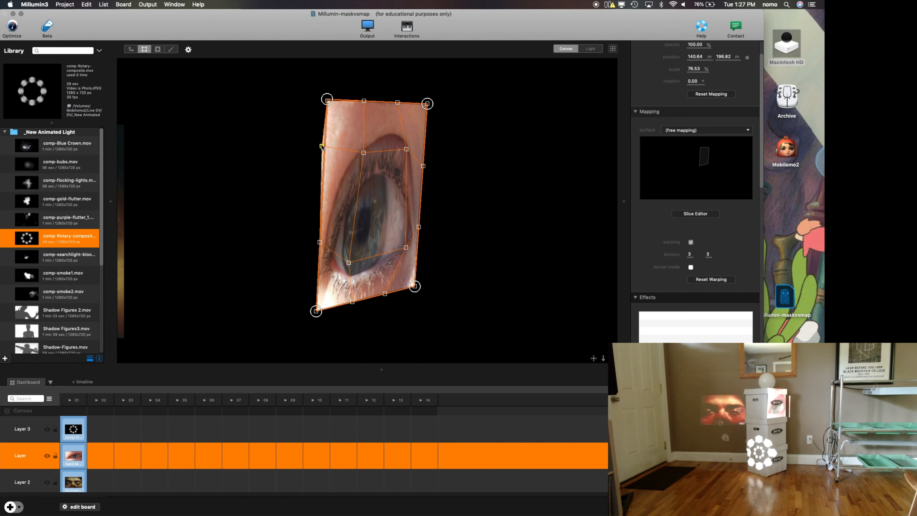
{"action": "left_click_drag", "start_coordinate": [323, 150], "coordinate": [403, 145]}
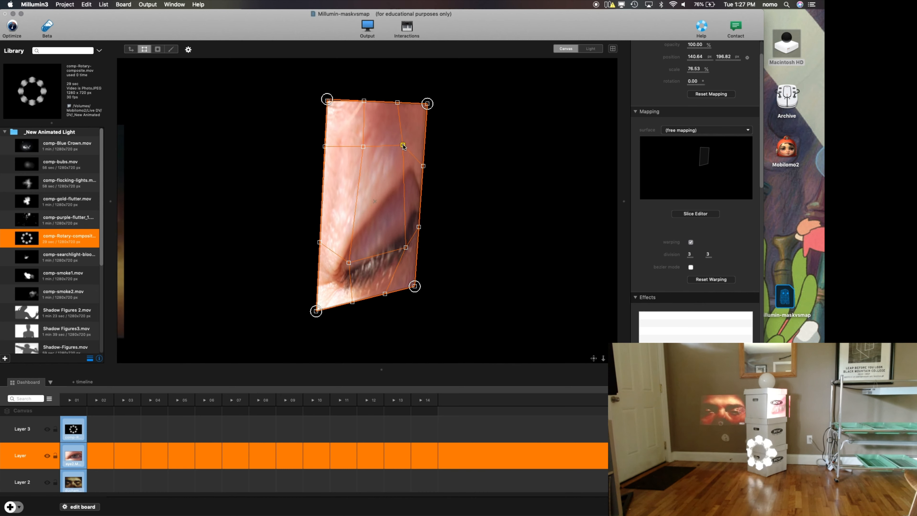
{"action": "left_click", "coordinate": [426, 166]}
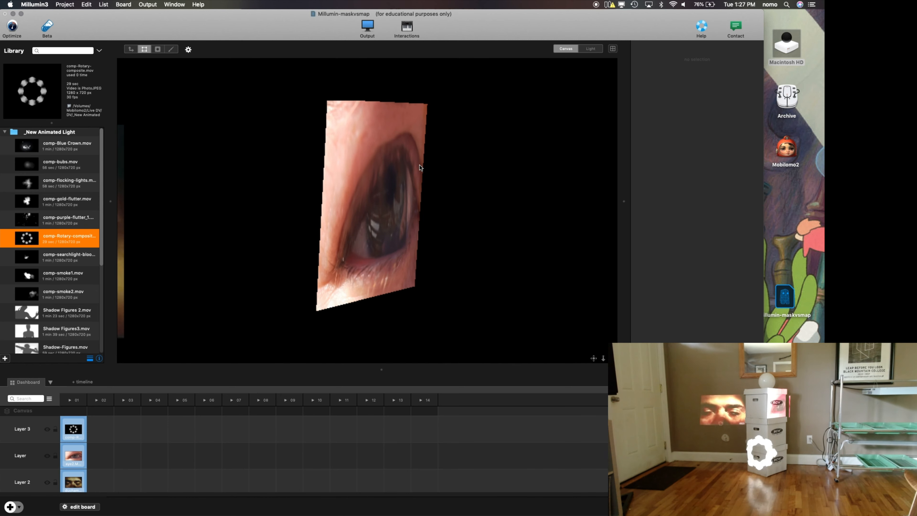
{"action": "left_click", "coordinate": [419, 164]}
{"action": "left_click_drag", "start_coordinate": [424, 166], "coordinate": [427, 147]}
- Reposition the lower inner row of warp points so it crosses the middle of the eye in an even line
{"action": "left_click_drag", "start_coordinate": [405, 247], "coordinate": [402, 156]}
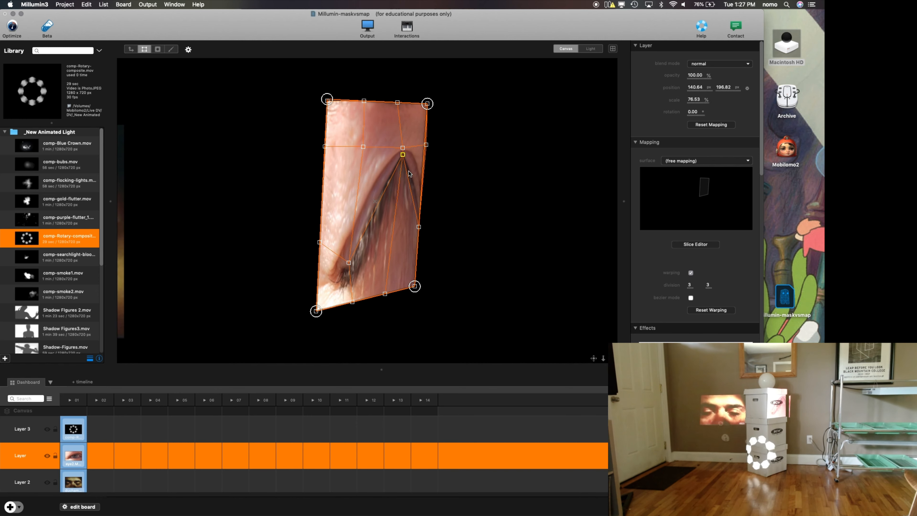
{"action": "left_click_drag", "start_coordinate": [419, 226], "coordinate": [424, 155]}
{"action": "left_click_drag", "start_coordinate": [348, 263], "coordinate": [351, 152]}
{"action": "left_click_drag", "start_coordinate": [361, 156], "coordinate": [362, 226]}
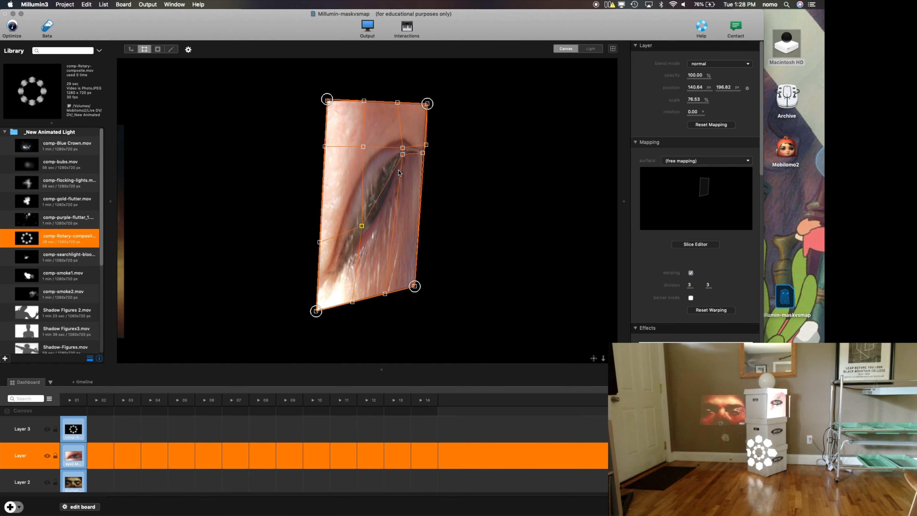
{"action": "left_click_drag", "start_coordinate": [404, 154], "coordinate": [403, 225]}
{"action": "left_click_drag", "start_coordinate": [424, 156], "coordinate": [422, 226]}
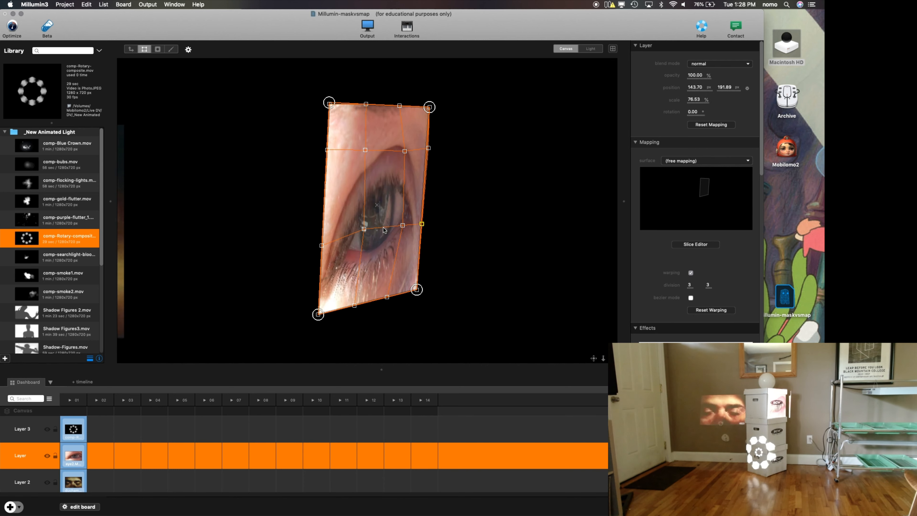
{"action": "left_click_drag", "start_coordinate": [322, 245], "coordinate": [321, 233]}
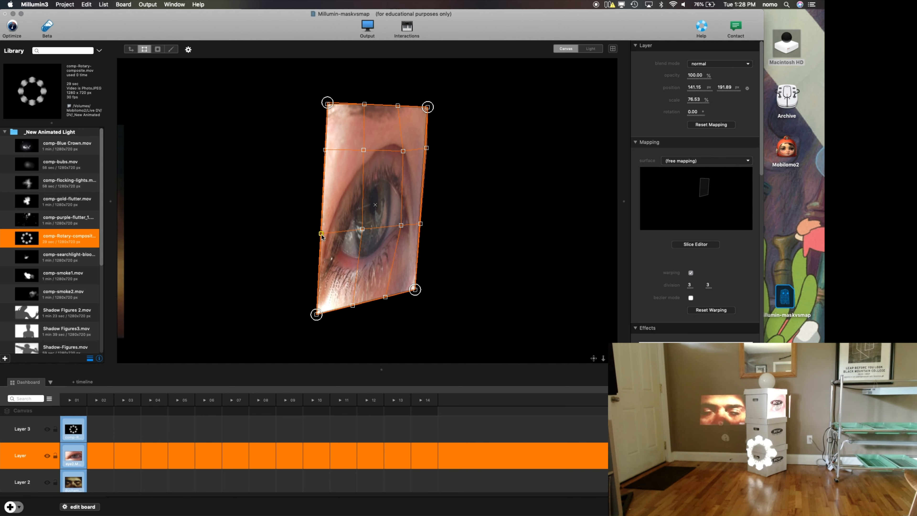
- Try a horizontal warp division of 4 on the eye clip and undo it
{"action": "left_click", "coordinate": [690, 285]}
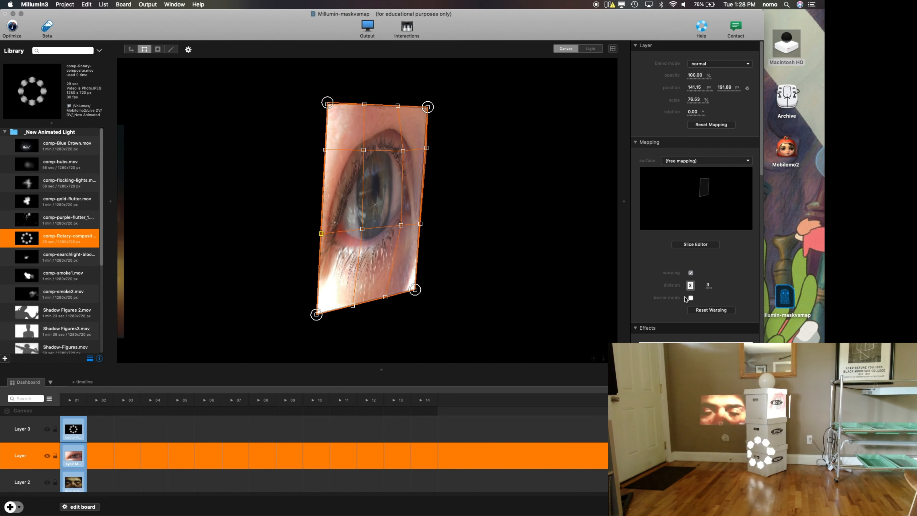
{"action": "type", "text": "4"}
{"action": "key", "text": "Return"}
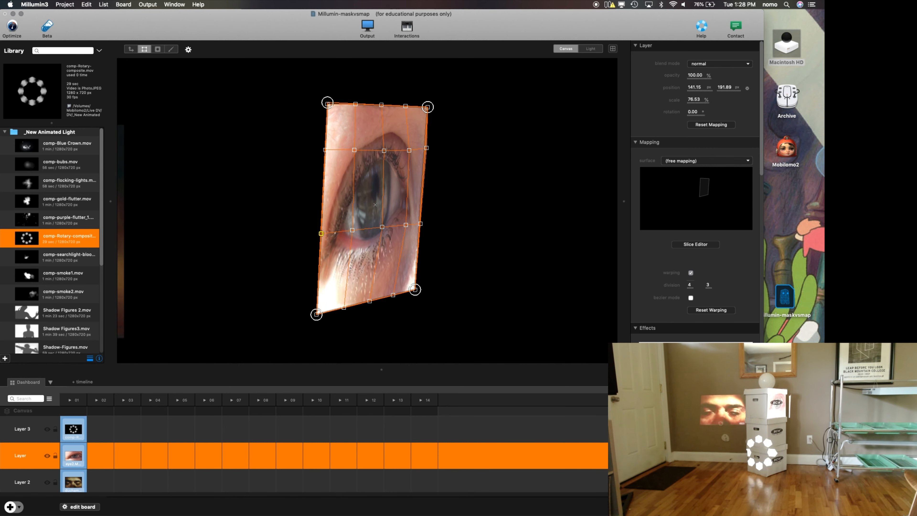
{"action": "key", "text": "super+z"}
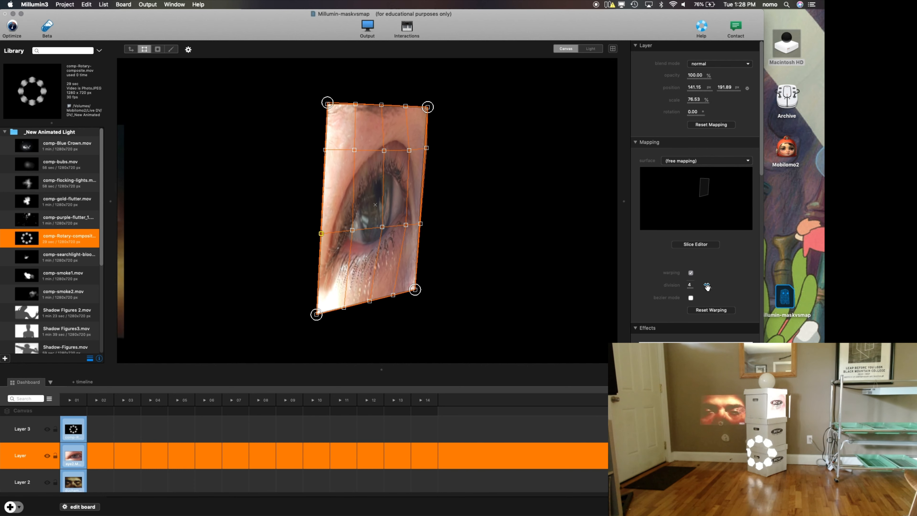
- Set the eye clip's vertical warp division to 4 and then increase it to 10
{"action": "left_click", "coordinate": [707, 287]}
{"action": "type", "text": "4"}
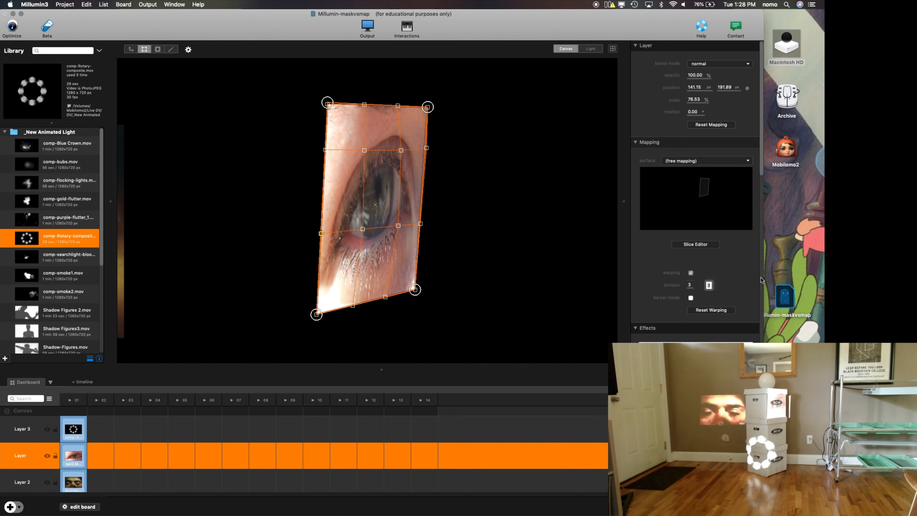
{"action": "key", "text": "Return"}
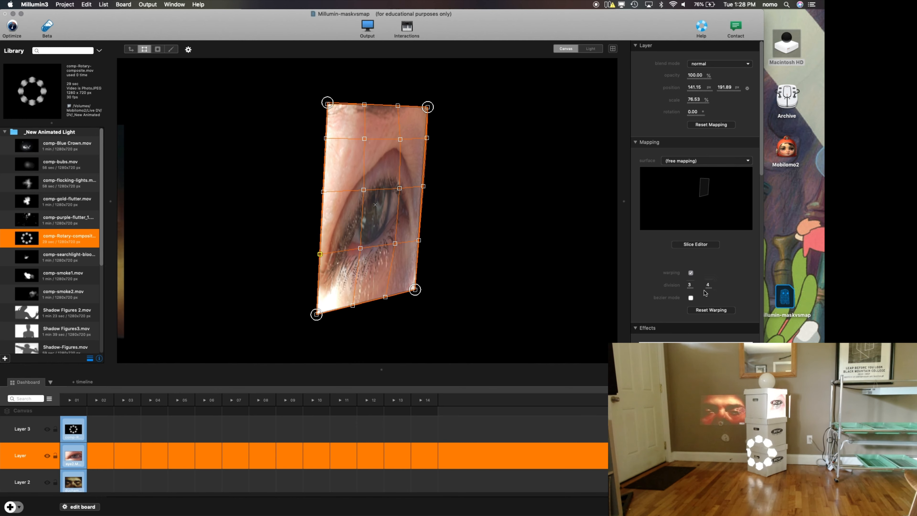
{"action": "type", "text": "10"}
{"action": "key", "text": "Return"}
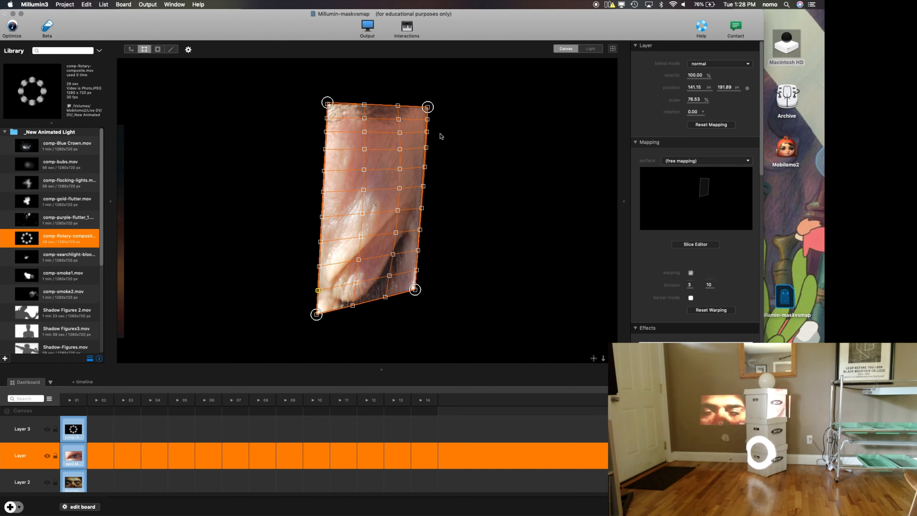
- Pull the upper-left warp corner and the left edge points near it slightly outward on the eye clip
{"action": "left_click_drag", "start_coordinate": [427, 132], "coordinate": [428, 124]}
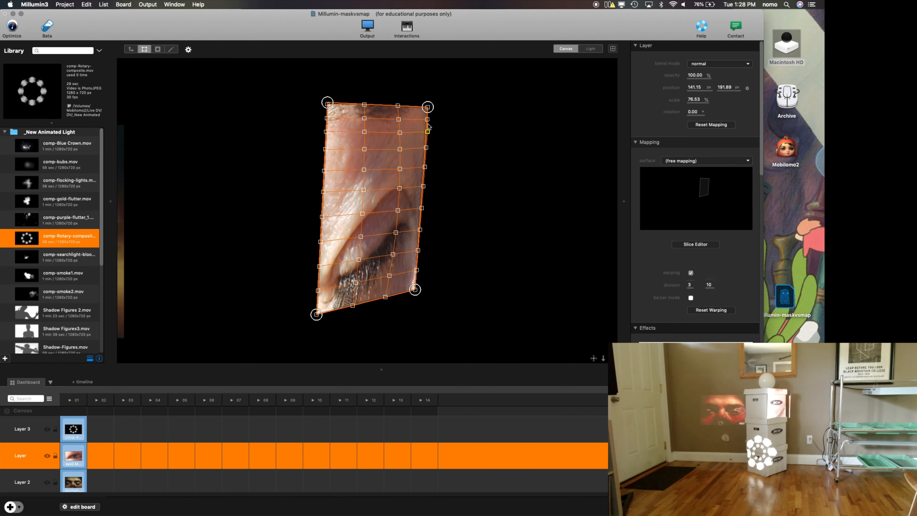
{"action": "left_click", "coordinate": [430, 125]}
{"action": "left_click", "coordinate": [362, 139]}
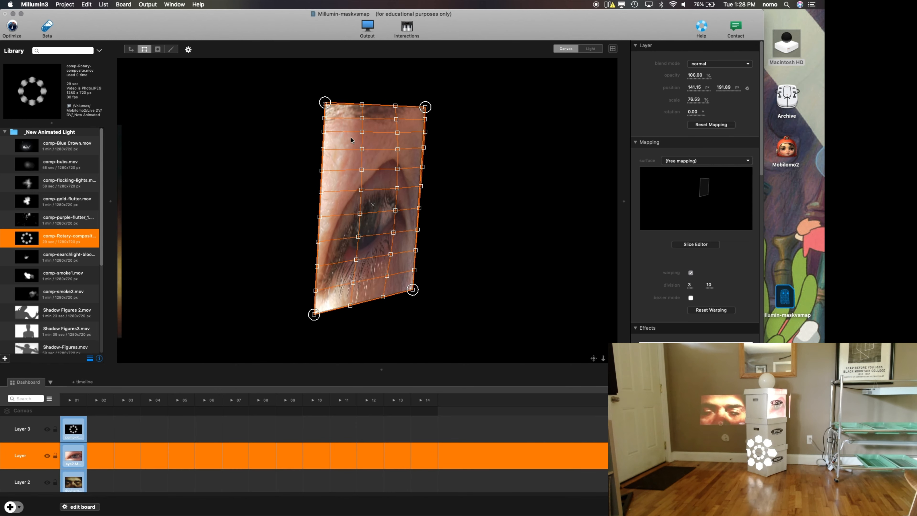
{"action": "left_click_drag", "start_coordinate": [323, 132], "coordinate": [320, 132]}
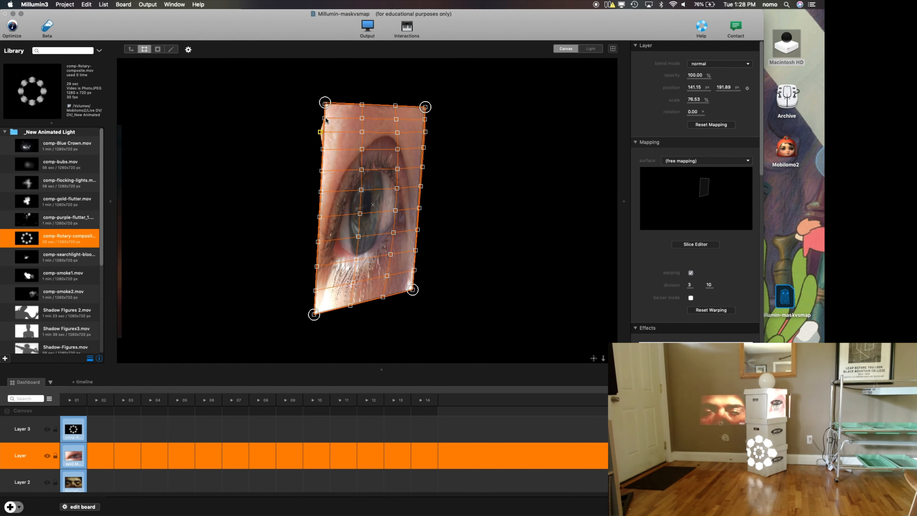
{"action": "left_click_drag", "start_coordinate": [326, 105], "coordinate": [321, 104]}
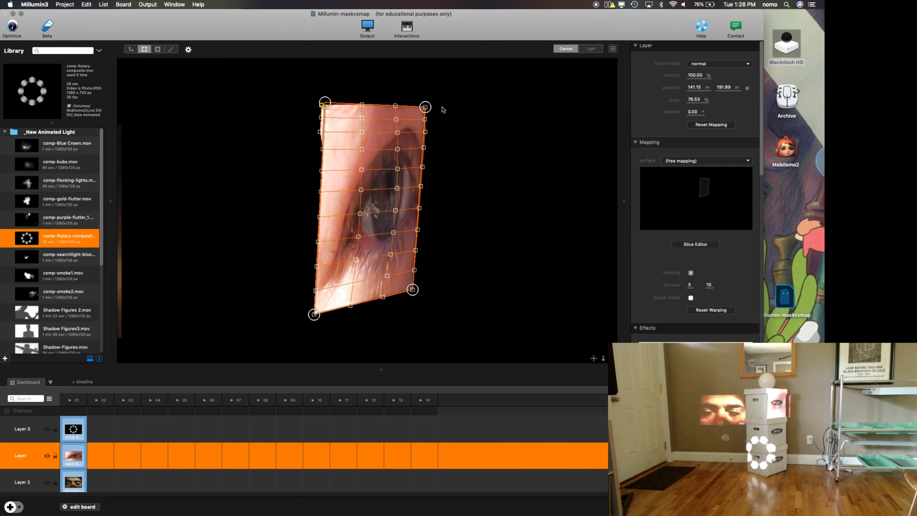
- Nudge the upper-right warp corner and nearby edge point outward, and pull the fourth-row right edge point inward
{"action": "left_click", "coordinate": [425, 107]}
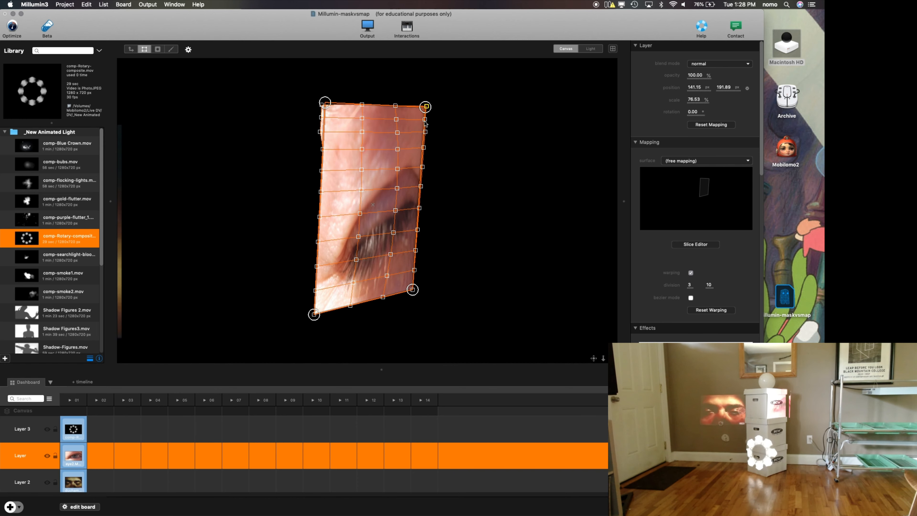
{"action": "left_click", "coordinate": [425, 131]}
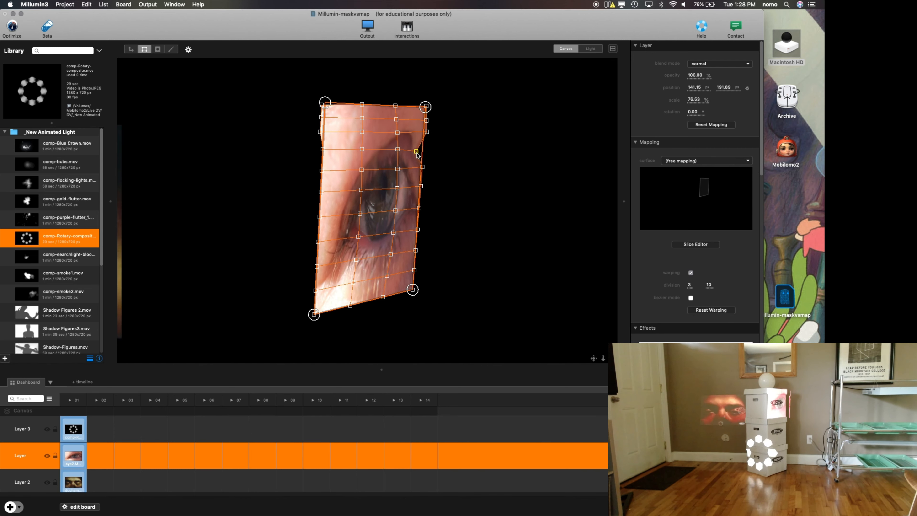
{"action": "left_click_drag", "start_coordinate": [417, 152], "coordinate": [412, 158]}
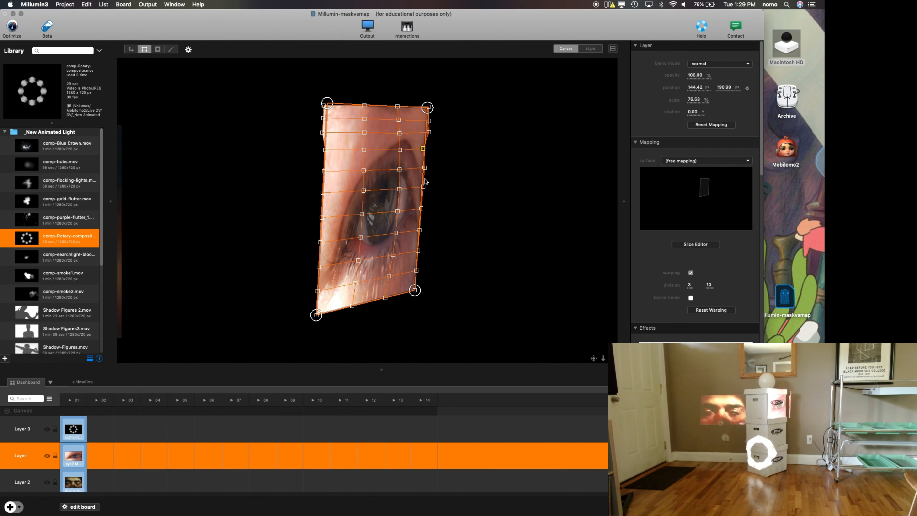
- Fine-tune the third-row inner warp points and bring the upper right edge points slightly inward on the eye clip
{"action": "left_click_drag", "start_coordinate": [399, 131], "coordinate": [399, 133]}
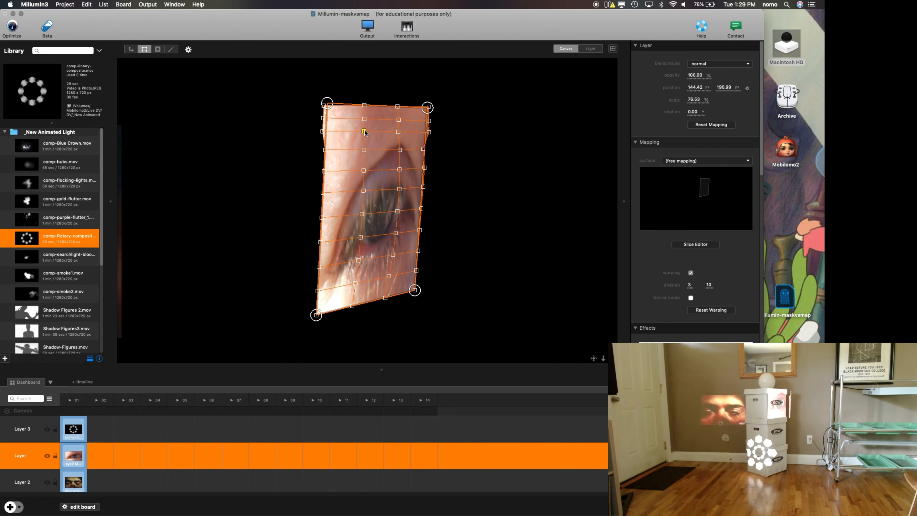
{"action": "left_click", "coordinate": [401, 131]}
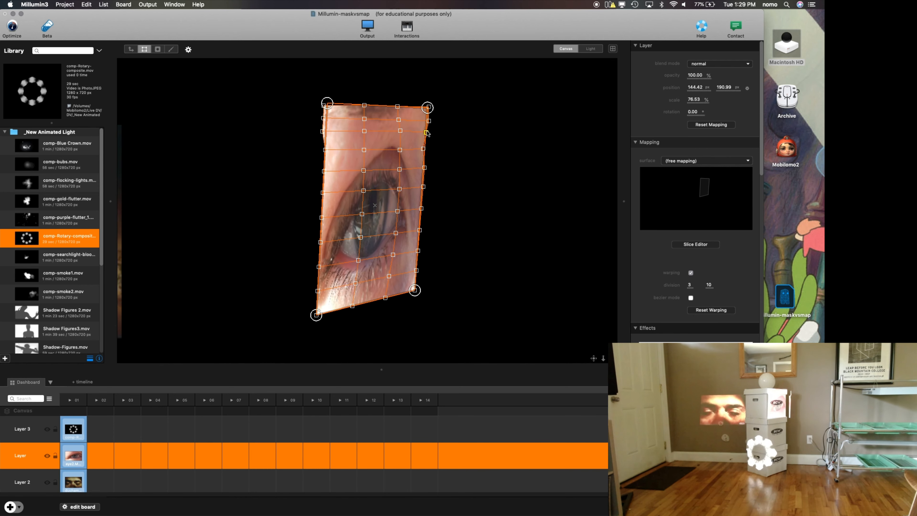
{"action": "left_click_drag", "start_coordinate": [421, 131], "coordinate": [420, 131]}
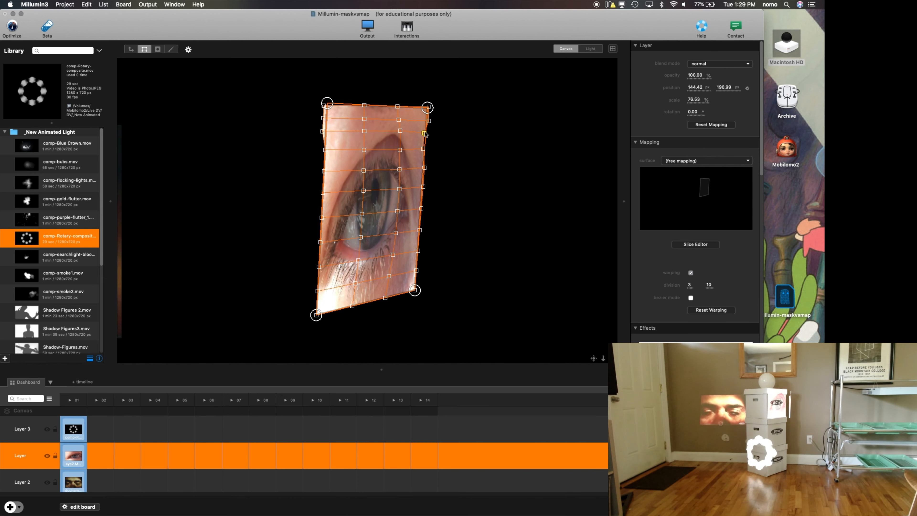
{"action": "left_click", "coordinate": [429, 126]}
{"action": "left_click_drag", "start_coordinate": [426, 126], "coordinate": [424, 122]}
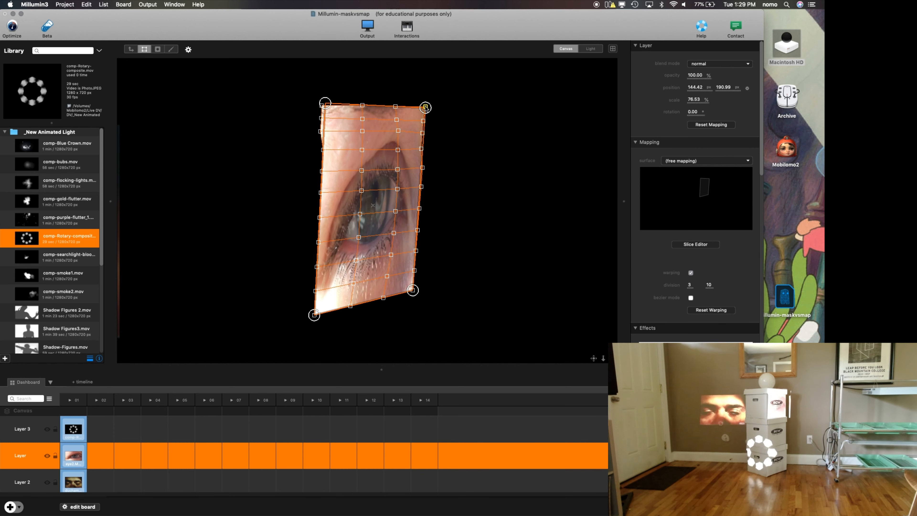
- Pull the eye clip's right edge warp points and lower-right warp corner inward to bend that side
{"action": "left_click_drag", "start_coordinate": [425, 109], "coordinate": [423, 109]}
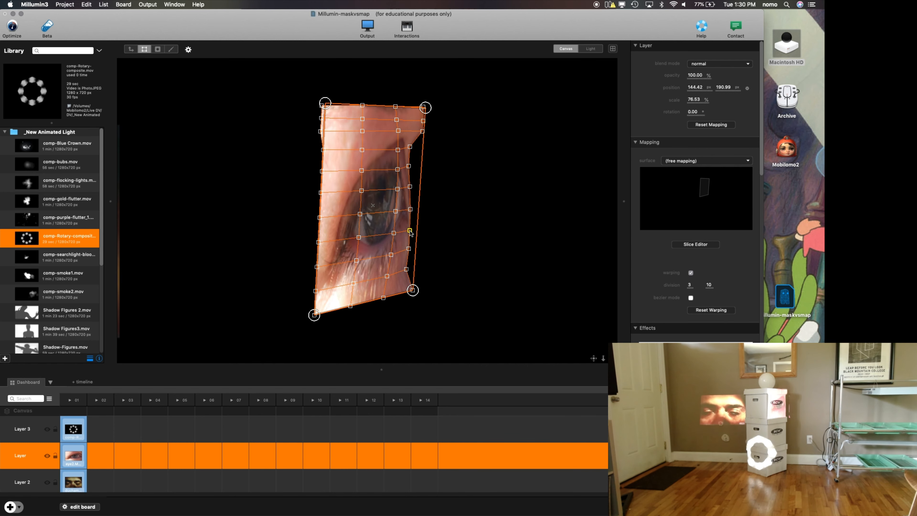
{"action": "left_click_drag", "start_coordinate": [410, 208], "coordinate": [408, 250]}
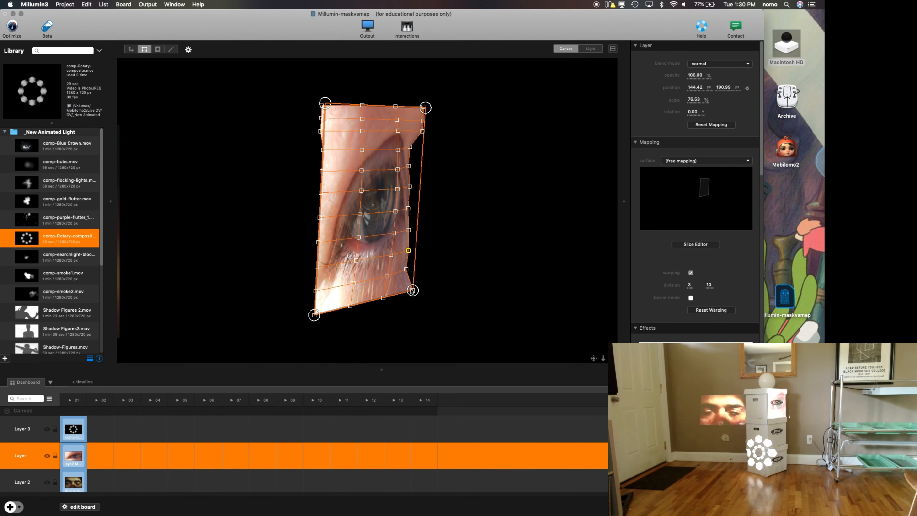
{"action": "left_click_drag", "start_coordinate": [412, 289], "coordinate": [403, 289]}
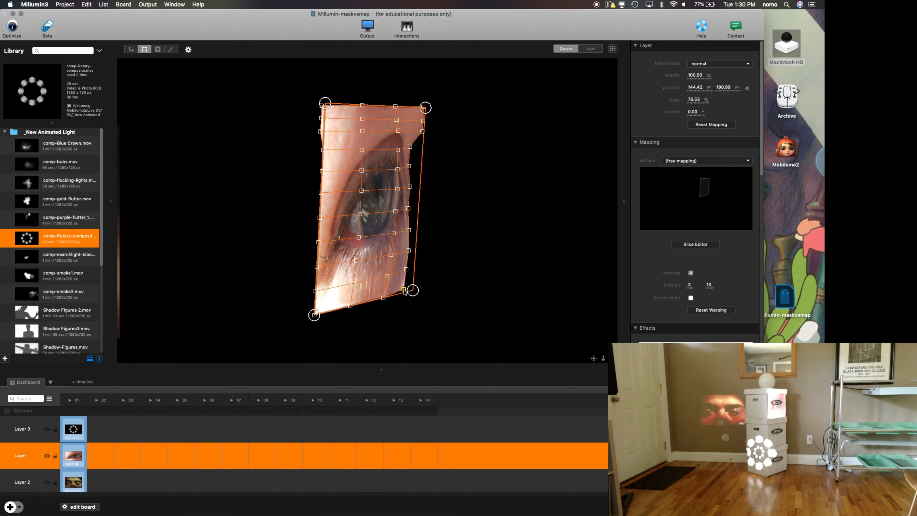
{"action": "left_click_drag", "start_coordinate": [405, 270], "coordinate": [406, 272]}
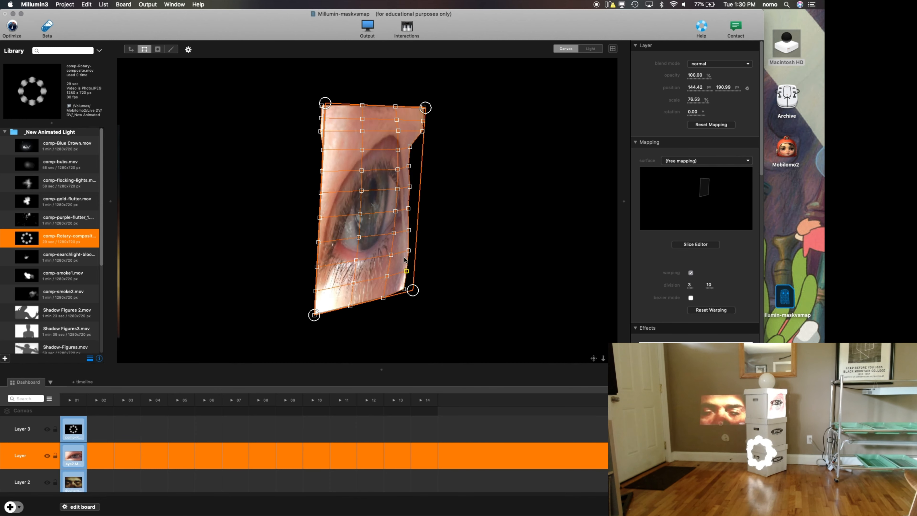
{"action": "left_click", "coordinate": [410, 147]}
{"action": "left_click_drag", "start_coordinate": [413, 147], "coordinate": [409, 144]}
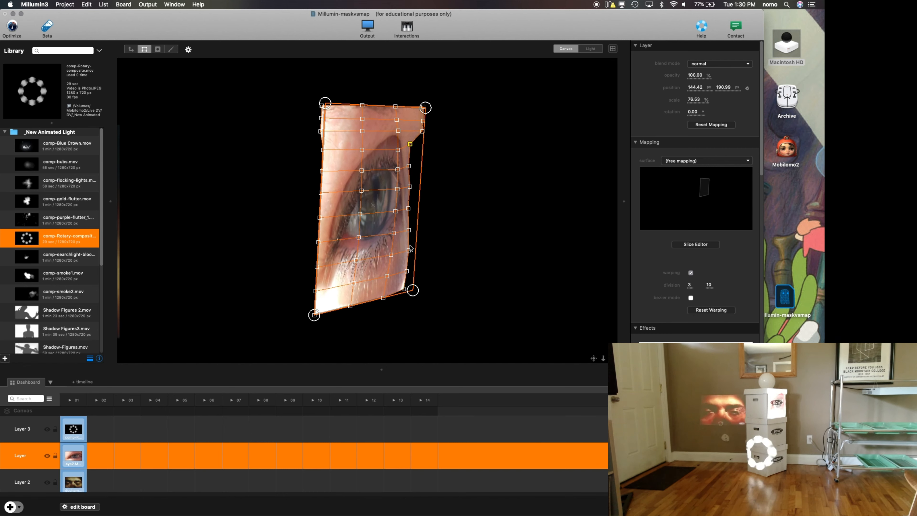
{"action": "left_click_drag", "start_coordinate": [409, 251], "coordinate": [408, 251]}
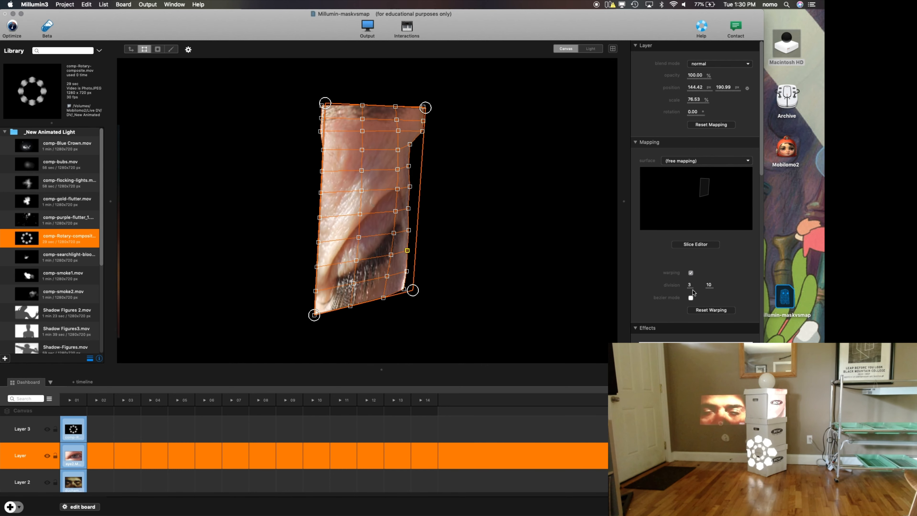
- Enable bezier mode for the eye clip's warping and adjust the upper handle of the selected right edge point
{"action": "left_click", "coordinate": [692, 298]}
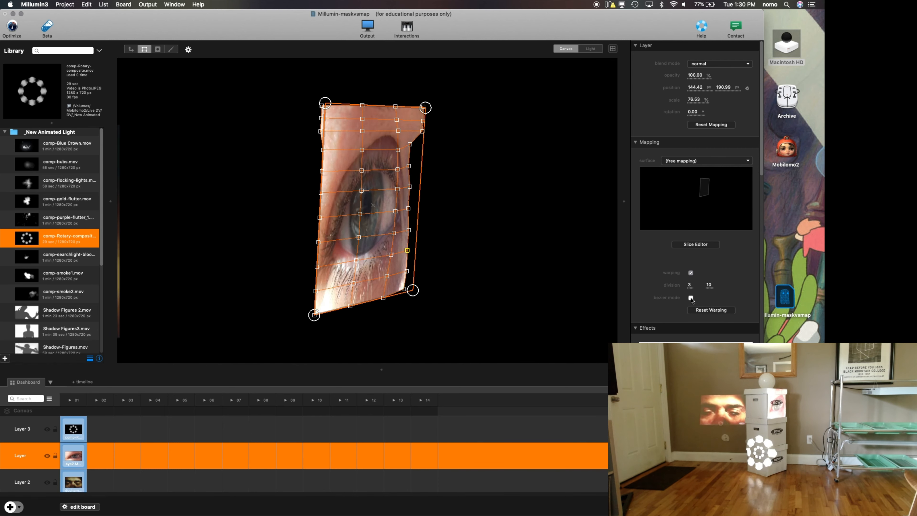
{"action": "left_click", "coordinate": [690, 297]}
{"action": "scroll", "coordinate": [408, 259], "scroll_direction": "up", "scroll_amount": 2}
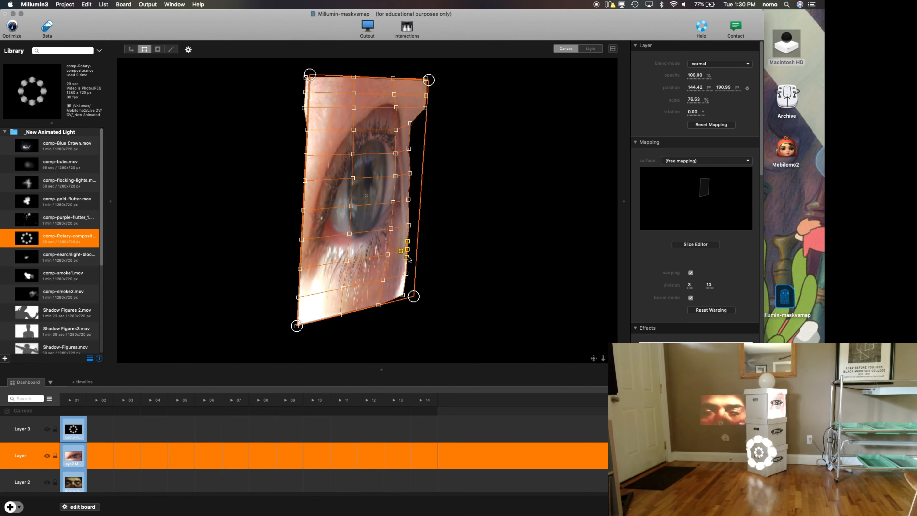
{"action": "scroll", "coordinate": [408, 260], "scroll_direction": "up", "scroll_amount": 5}
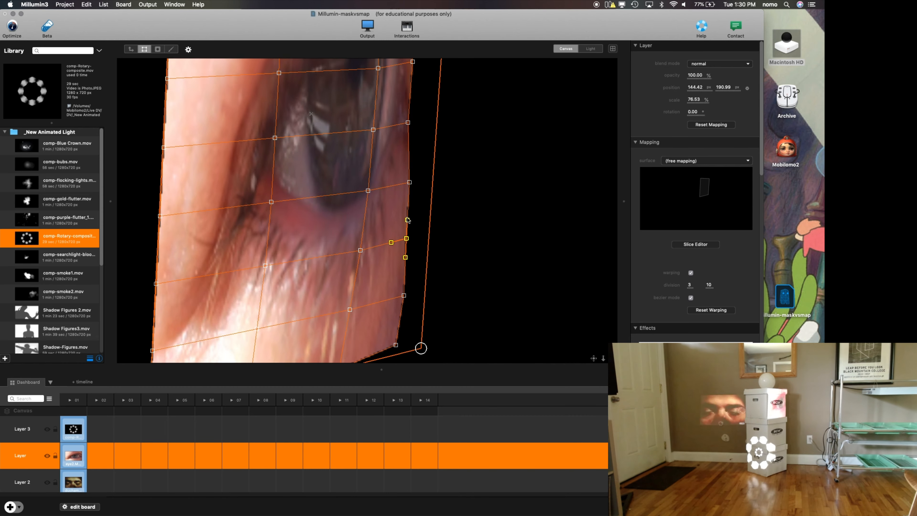
{"action": "left_click_drag", "start_coordinate": [407, 219], "coordinate": [409, 217]}
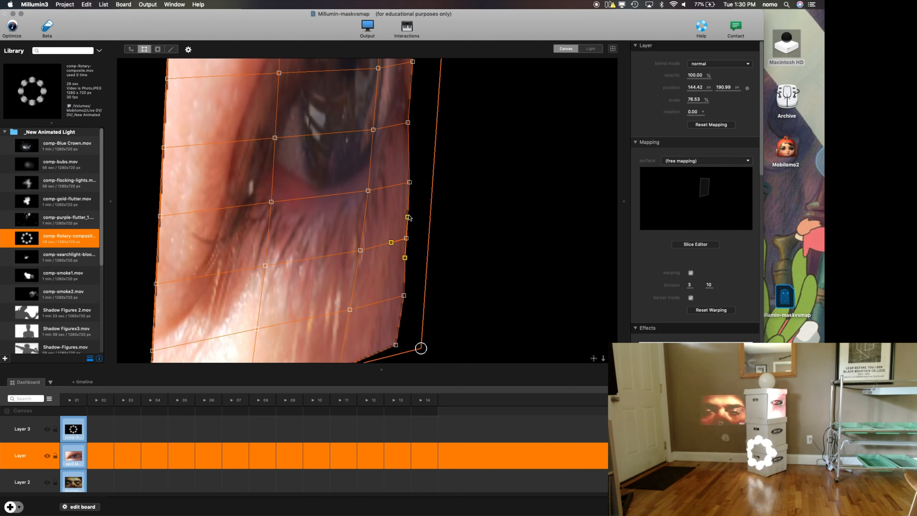
- Move an inner warp point at the lower eyelid and reshape the surrounding curve with its bezier handles
{"action": "left_click_drag", "start_coordinate": [271, 202], "coordinate": [241, 181]}
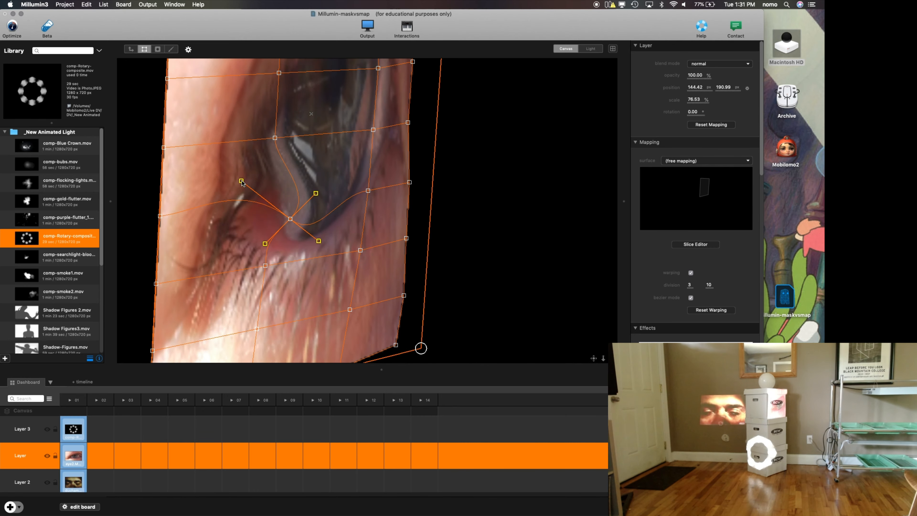
{"action": "left_click_drag", "start_coordinate": [316, 195], "coordinate": [294, 187]}
{"action": "left_click_drag", "start_coordinate": [265, 243], "coordinate": [305, 230]}
{"action": "left_click_drag", "start_coordinate": [240, 184], "coordinate": [263, 193]}
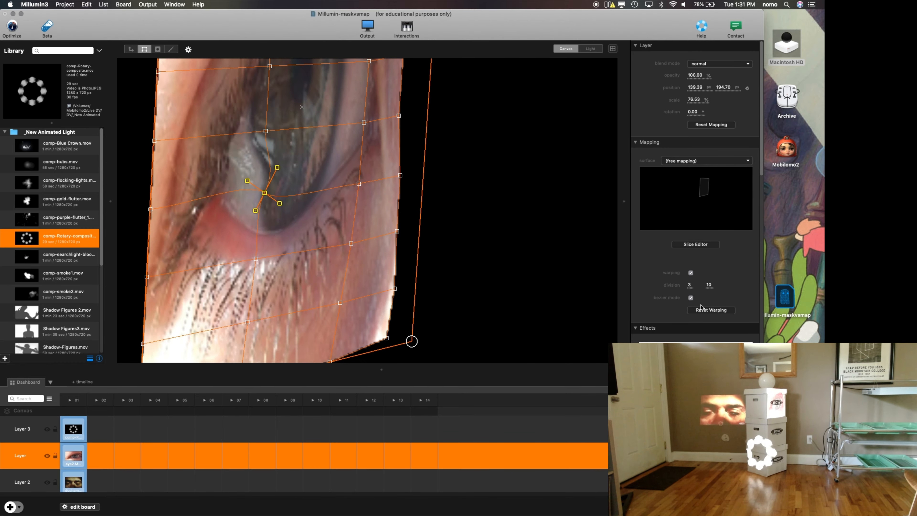
- Reset and disable the eye clip's warping, and pull its upper-right mapping corner slightly inward and up
{"action": "left_click", "coordinate": [709, 310]}
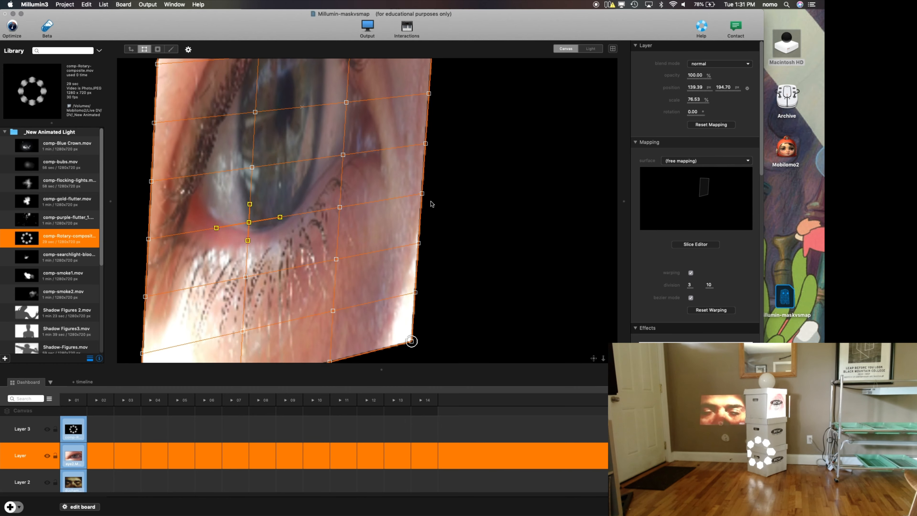
{"action": "scroll", "coordinate": [430, 201], "scroll_direction": "down", "scroll_amount": 3}
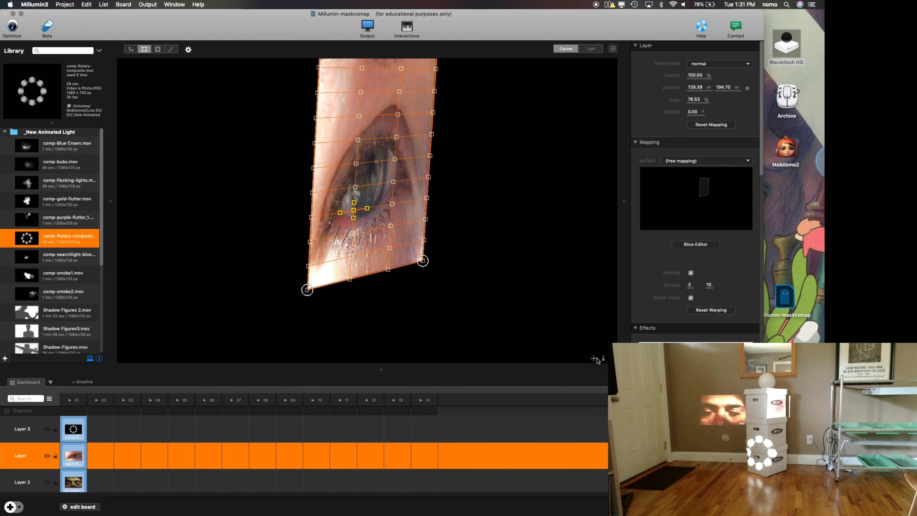
{"action": "left_click_drag", "start_coordinate": [597, 359], "coordinate": [549, 400]}
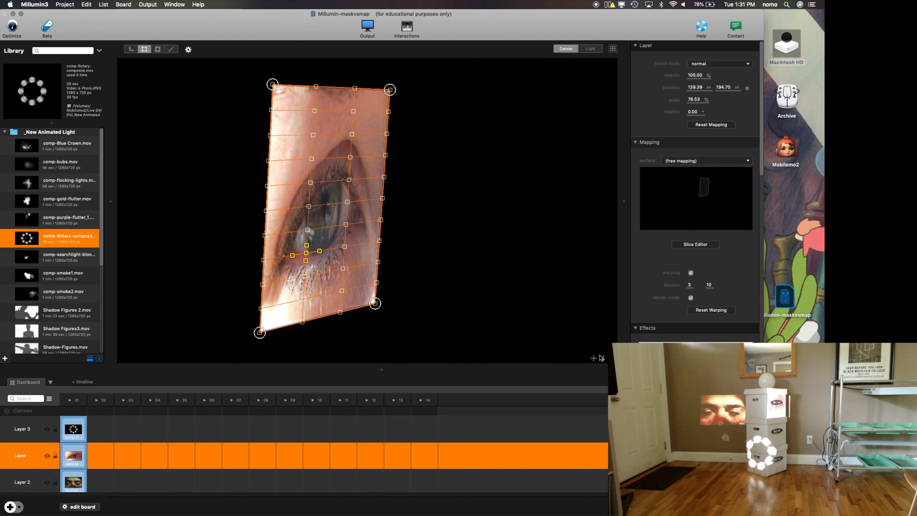
{"action": "left_click", "coordinate": [691, 273]}
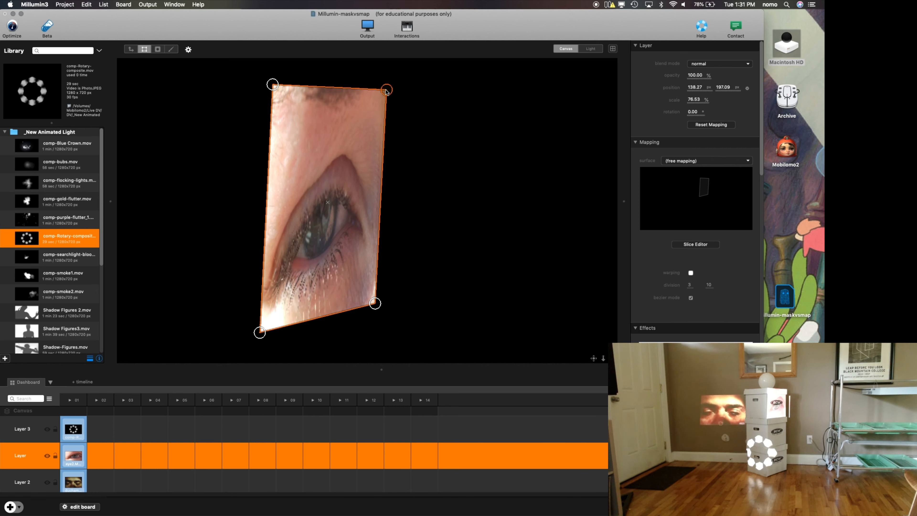
{"action": "left_click_drag", "start_coordinate": [386, 99], "coordinate": [386, 89]}
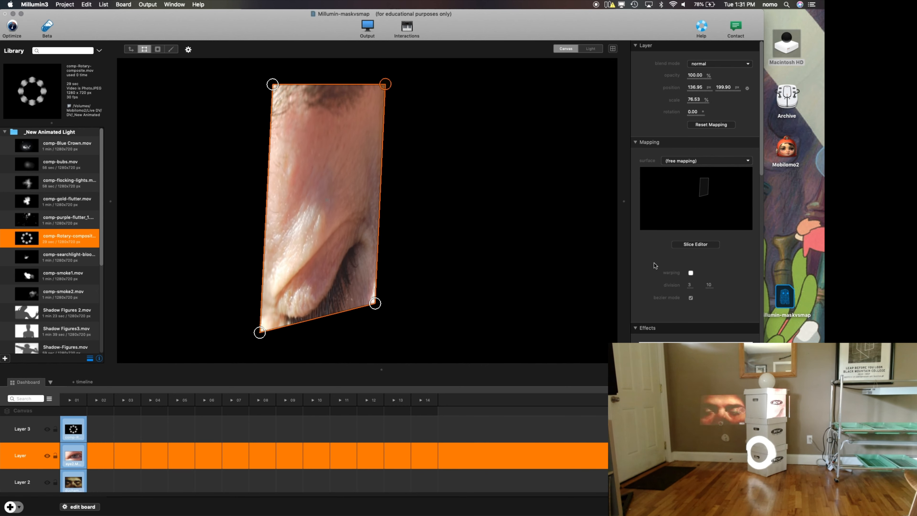
- Add an RGBA Adjustment effect to the eye clip's layer
{"action": "scroll", "coordinate": [654, 263], "scroll_direction": "down", "scroll_amount": 5}
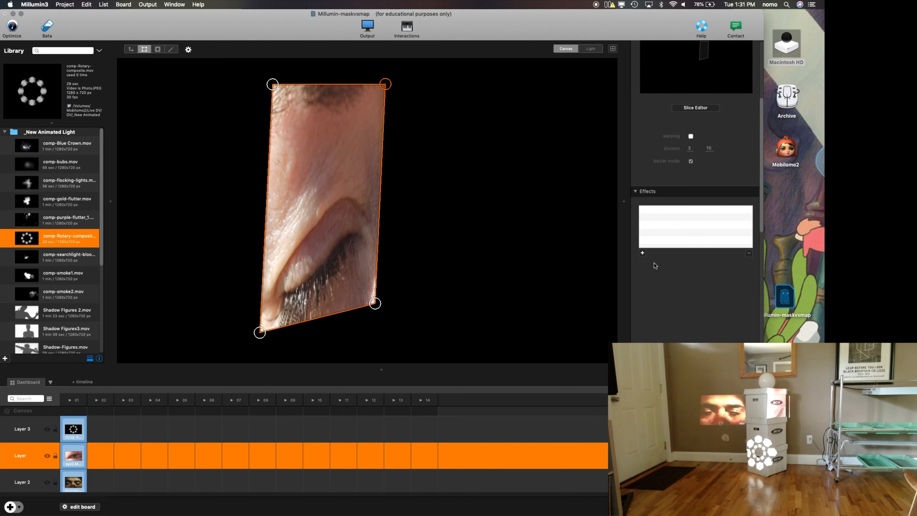
{"action": "left_click", "coordinate": [657, 192]}
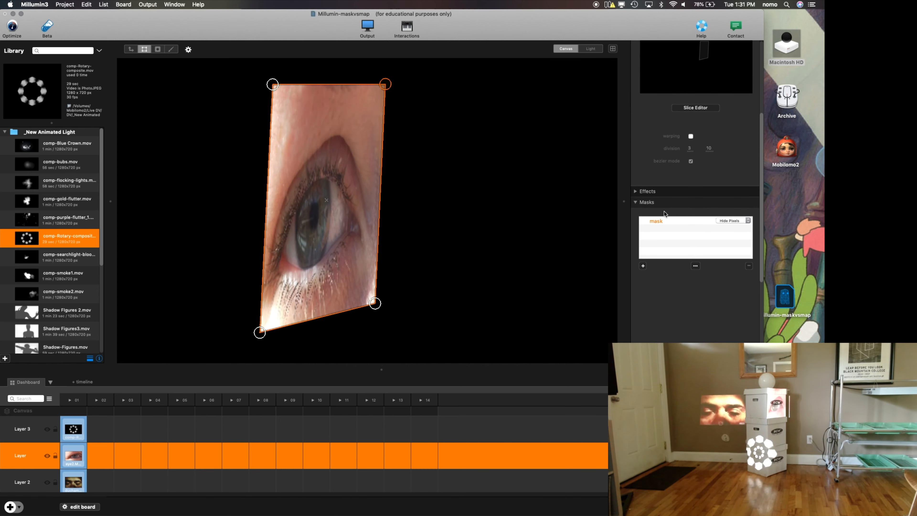
{"action": "left_click", "coordinate": [635, 191]}
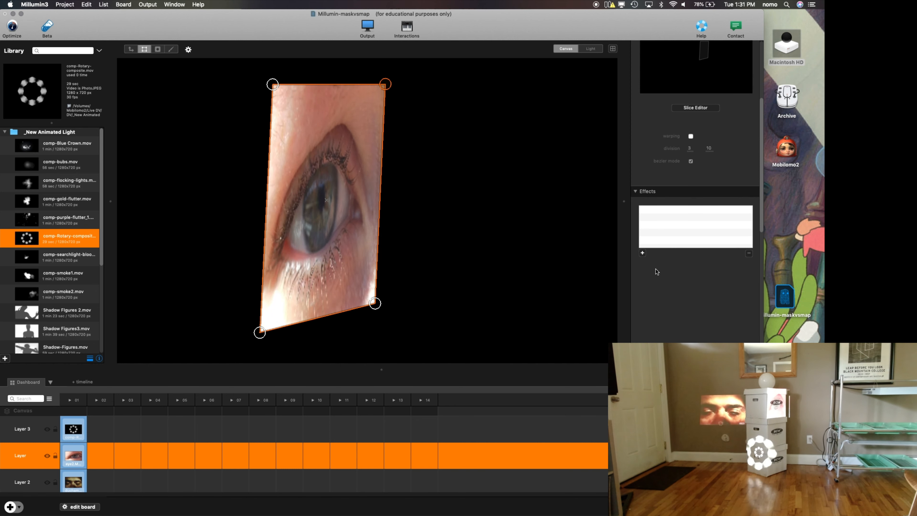
{"action": "scroll", "coordinate": [656, 268], "scroll_direction": "up", "scroll_amount": 1}
{"action": "left_click", "coordinate": [642, 269]}
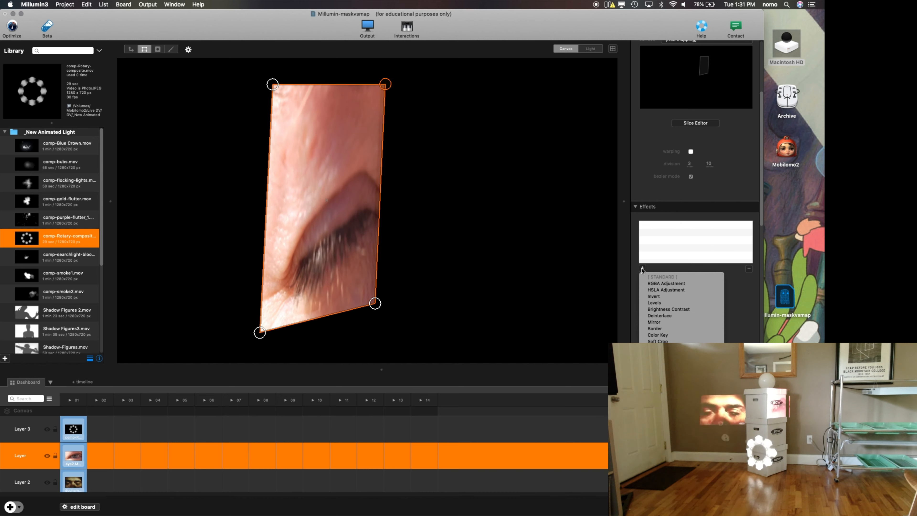
{"action": "mouse_move", "coordinate": [668, 393]}
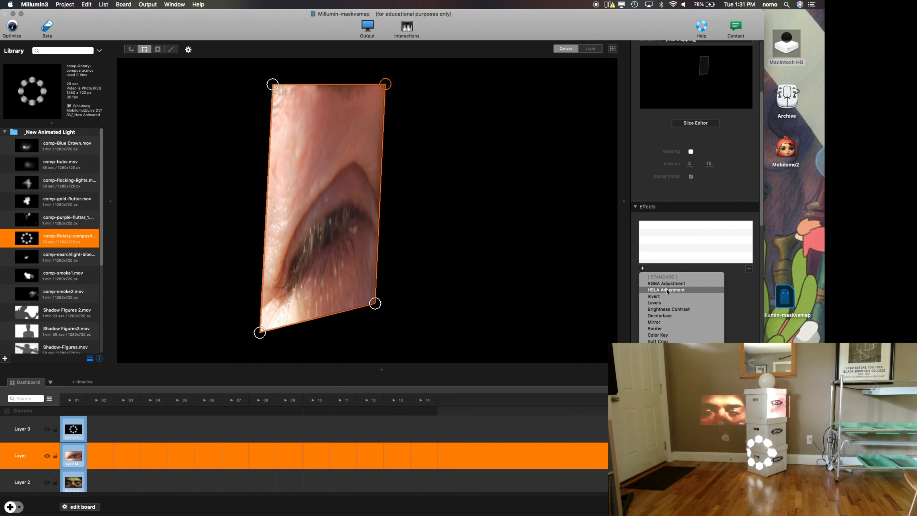
{"action": "left_click", "coordinate": [676, 283]}
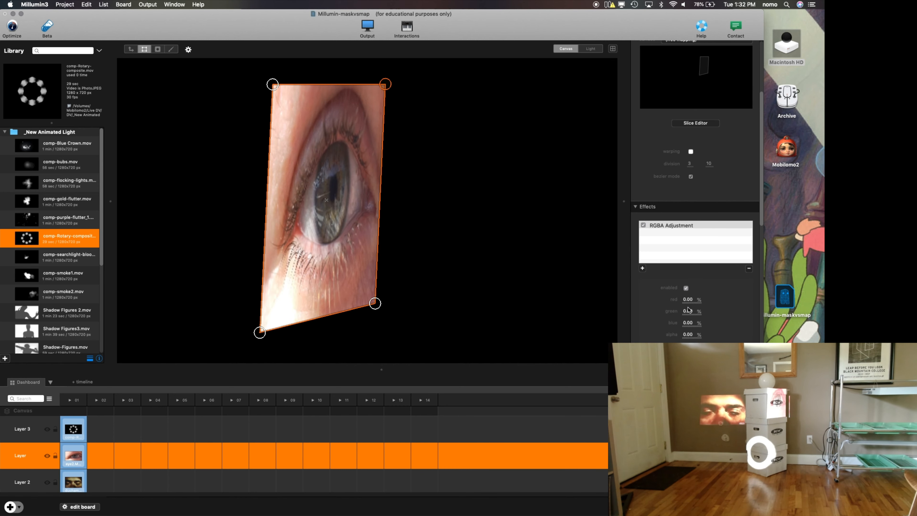
- Try an alpha of 33% in the RGBA Adjustment effect, and set alpha back to 0%
{"action": "mouse_move", "coordinate": [691, 334]}
{"action": "left_mouse_down"}
{"action": "mouse_move", "coordinate": [655, 337]}
{"action": "mouse_move", "coordinate": [704, 338]}
{"action": "left_mouse_up"}
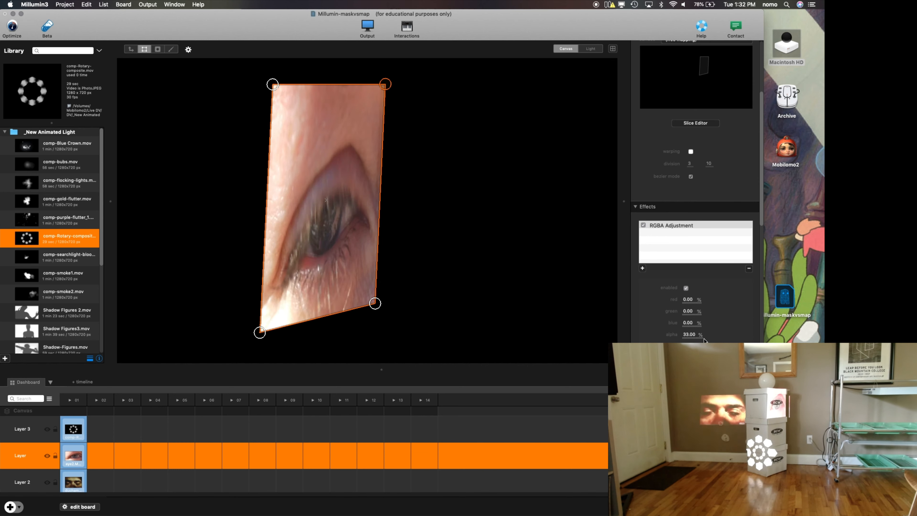
{"action": "double_click", "coordinate": [693, 336]}
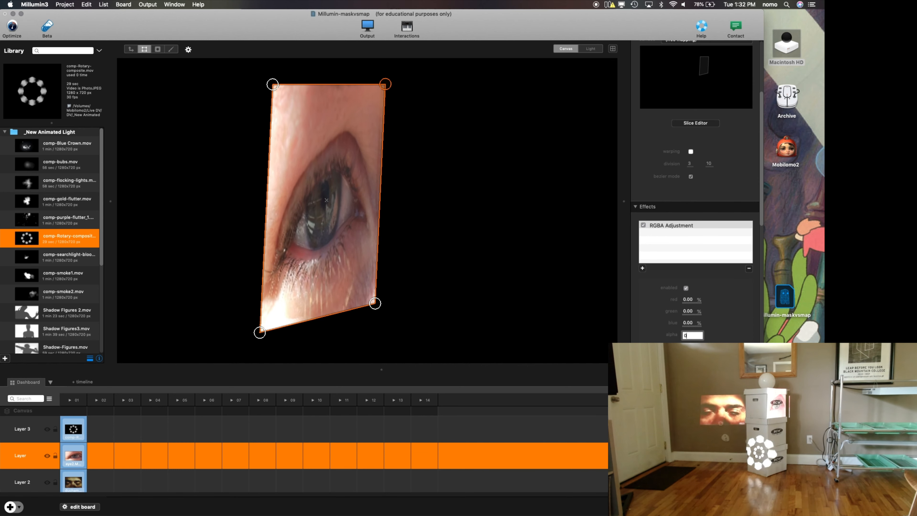
{"action": "key", "text": "Return"}
- Set the RGBA Adjustment effect's red to 64% and green to -77%, and disable the effect
{"action": "left_click_drag", "start_coordinate": [688, 299], "coordinate": [651, 317]}
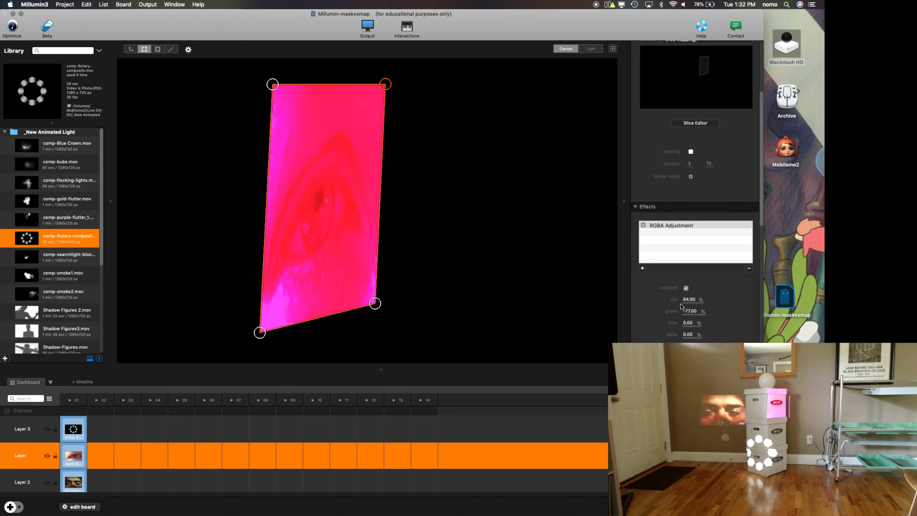
{"action": "left_click", "coordinate": [643, 225]}
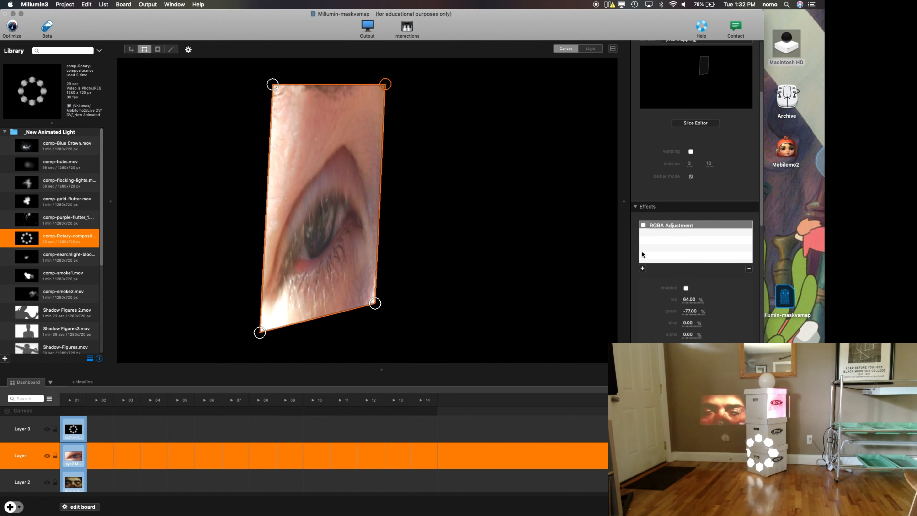
- Add a Brightness Contrast effect to the eye clip with brightness -7% and contrast 32%
{"action": "left_click", "coordinate": [642, 268]}
{"action": "left_click", "coordinate": [658, 310]}
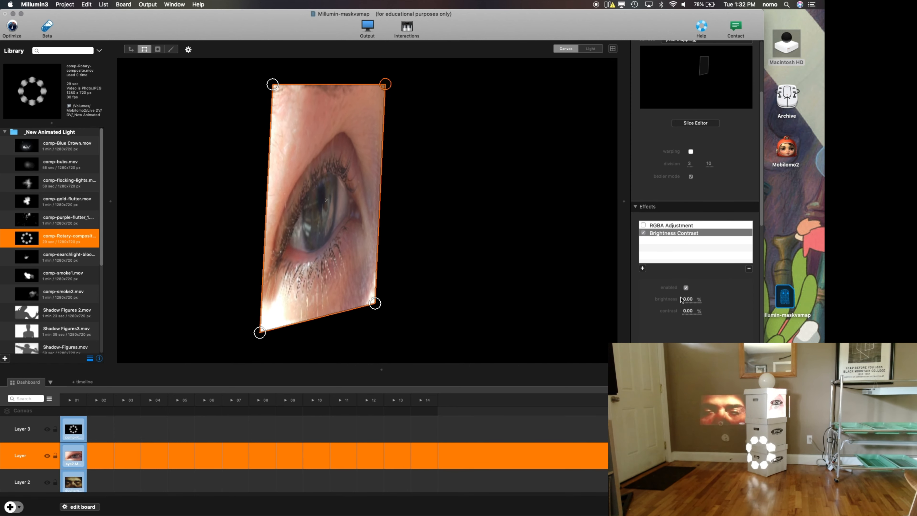
{"action": "left_click_drag", "start_coordinate": [690, 303], "coordinate": [679, 306]}
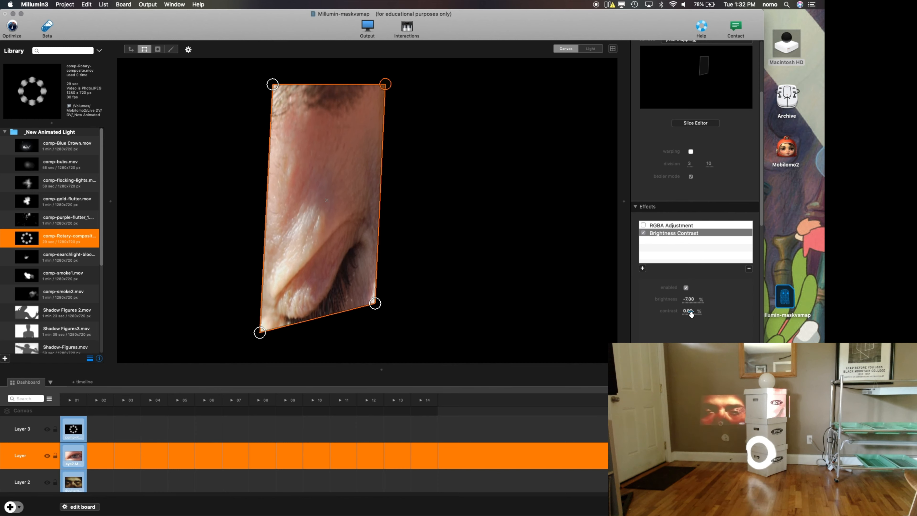
{"action": "mouse_move", "coordinate": [687, 315]}
{"action": "left_mouse_down"}
{"action": "mouse_move", "coordinate": [723, 316]}
{"action": "mouse_move", "coordinate": [700, 311]}
{"action": "left_mouse_up"}
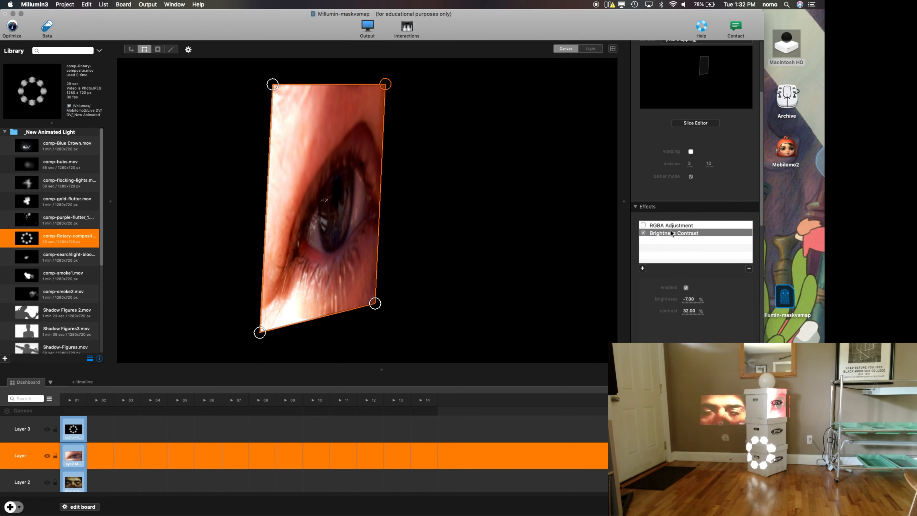
{"action": "left_click", "coordinate": [719, 240]}
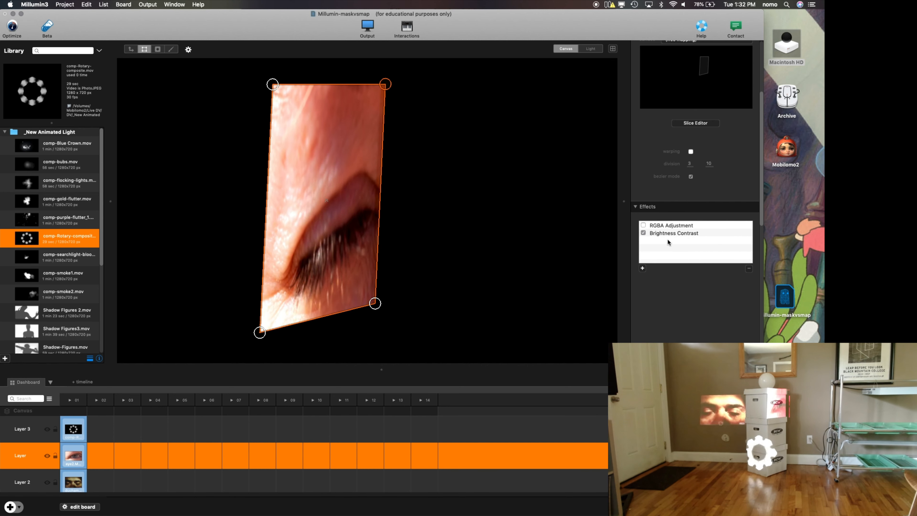
{"action": "left_click", "coordinate": [642, 268]}
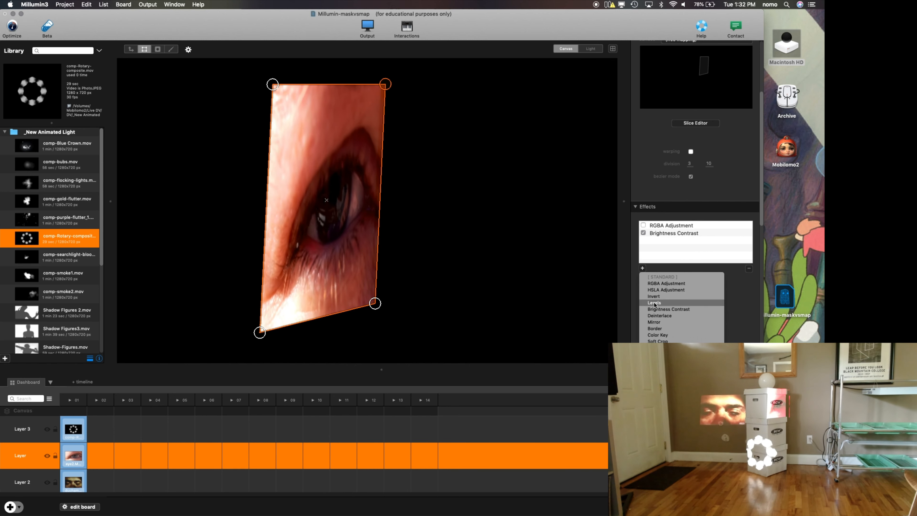
{"action": "left_click", "coordinate": [669, 221]}
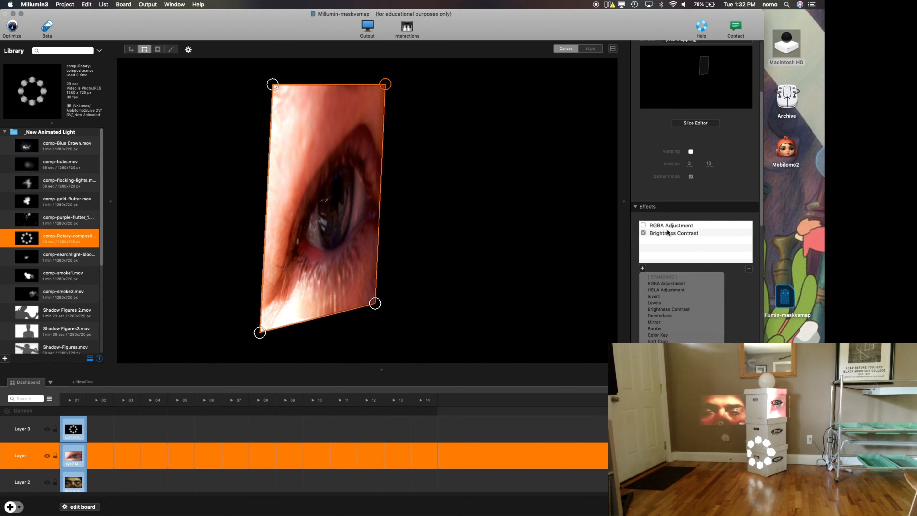
{"action": "left_click", "coordinate": [666, 232]}
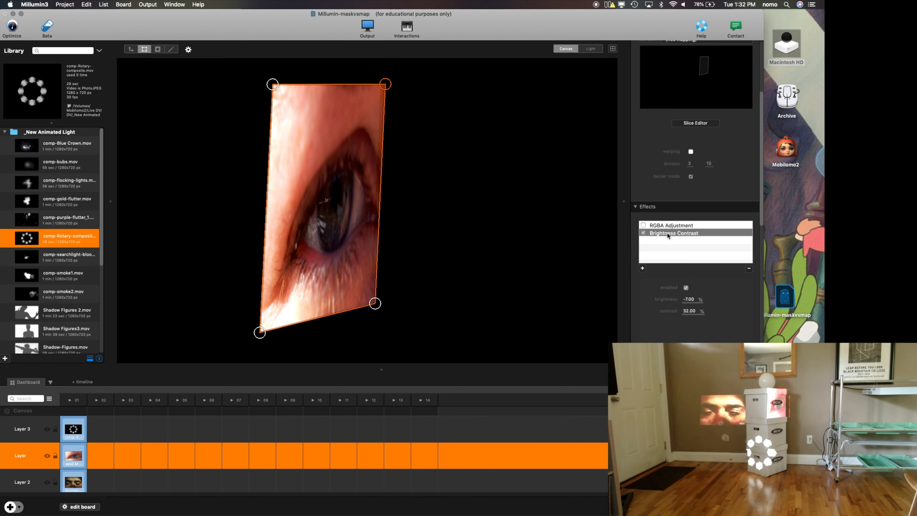
{"action": "left_click", "coordinate": [642, 268]}
{"action": "left_click", "coordinate": [646, 234]}
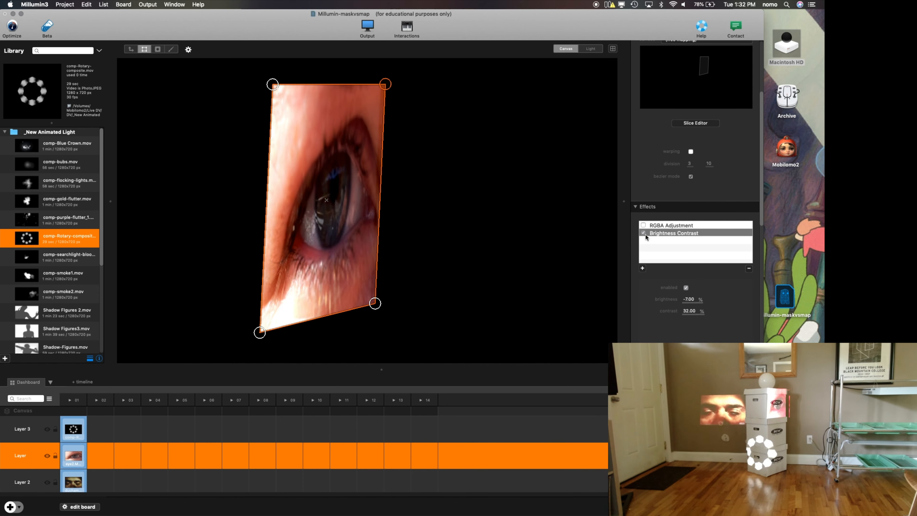
- Disable Brightness Contrast and add a Levels effect to the eye clip with shadow 17% and highlight 87%, keeping the mode at RGB
{"action": "left_click", "coordinate": [643, 232]}
{"action": "left_click", "coordinate": [642, 268]}
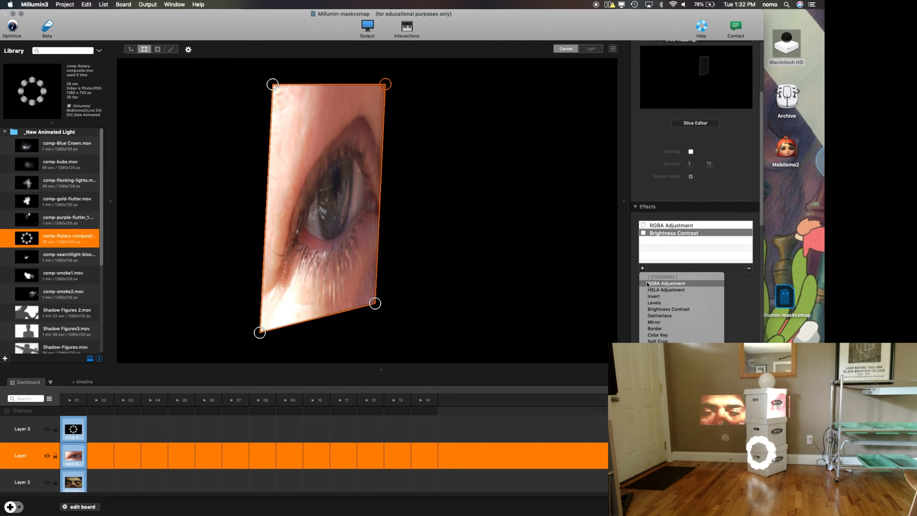
{"action": "left_click", "coordinate": [651, 303]}
{"action": "left_click_drag", "start_coordinate": [688, 312], "coordinate": [696, 308]}
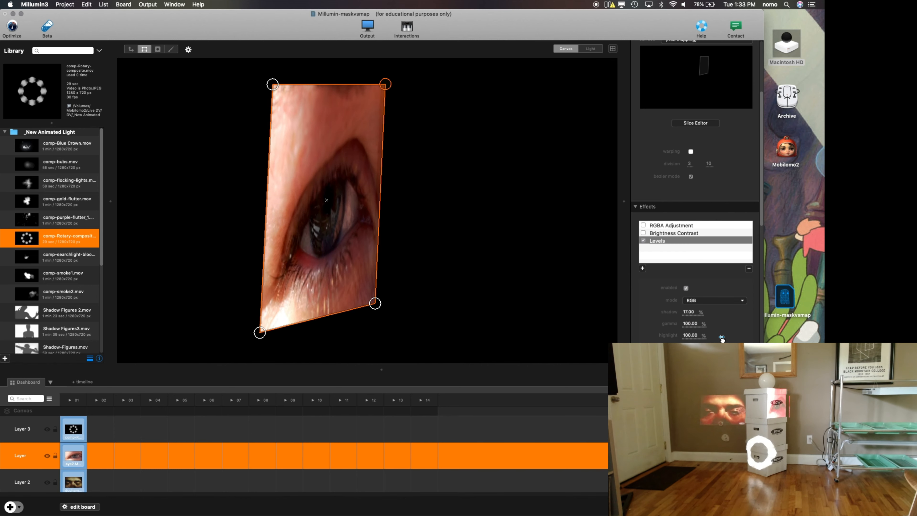
{"action": "mouse_move", "coordinate": [729, 339]}
{"action": "left_mouse_down"}
{"action": "mouse_move", "coordinate": [712, 341]}
{"action": "mouse_move", "coordinate": [733, 334]}
{"action": "left_mouse_up"}
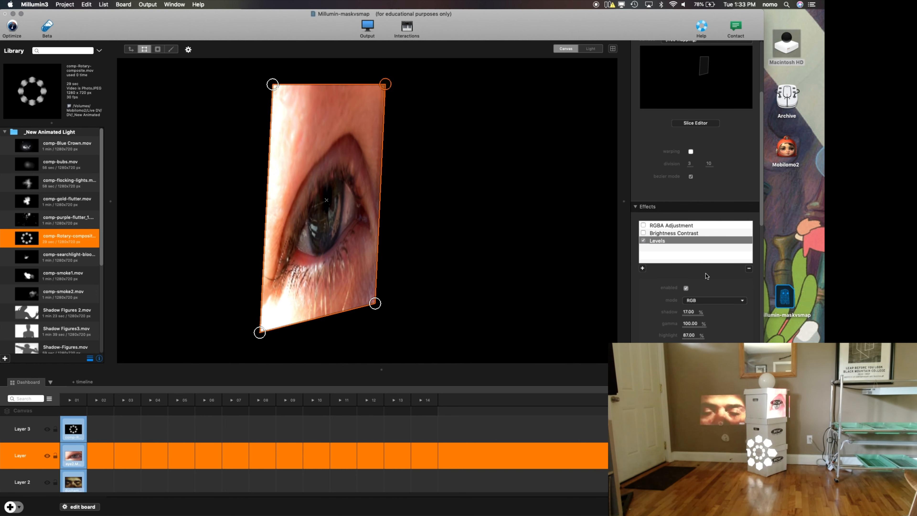
{"action": "left_click", "coordinate": [697, 300]}
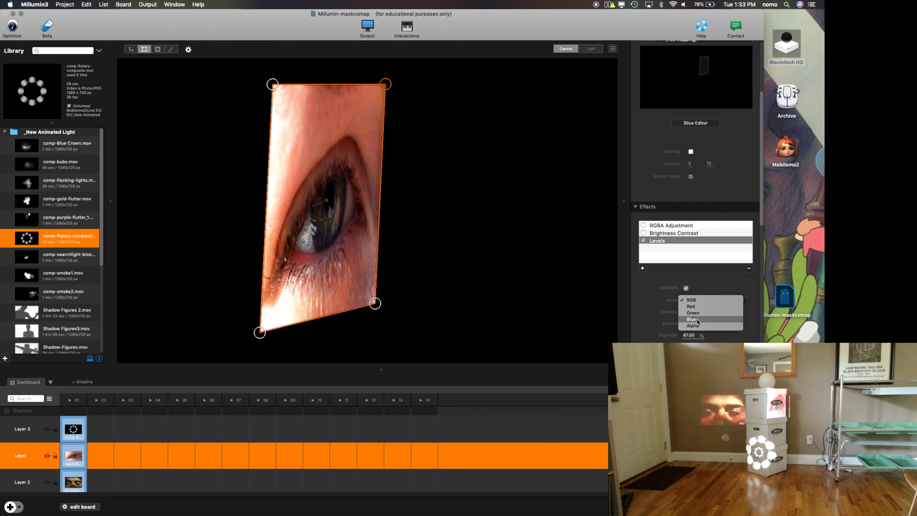
{"action": "left_click", "coordinate": [653, 293]}
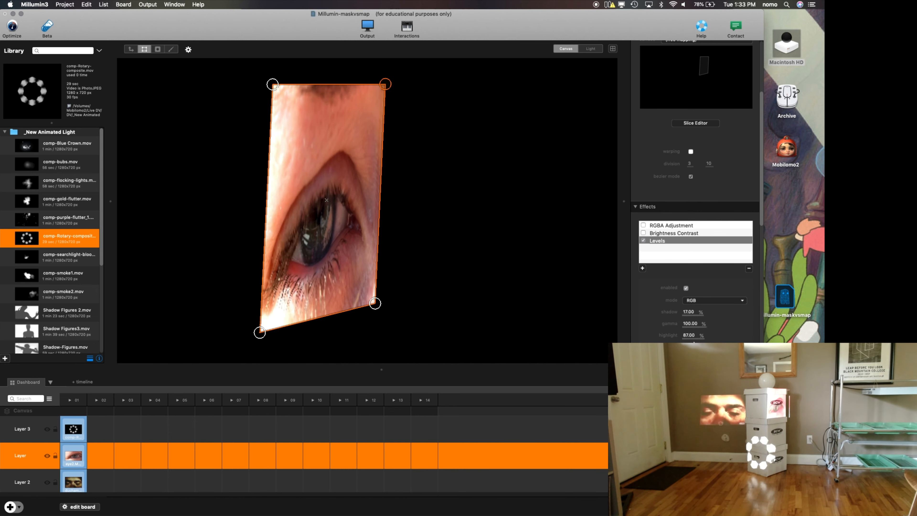
- Try a Blur effect on the eye clip at size 11.60 px and 0.90 px, and remove it
{"action": "left_click", "coordinate": [642, 268]}
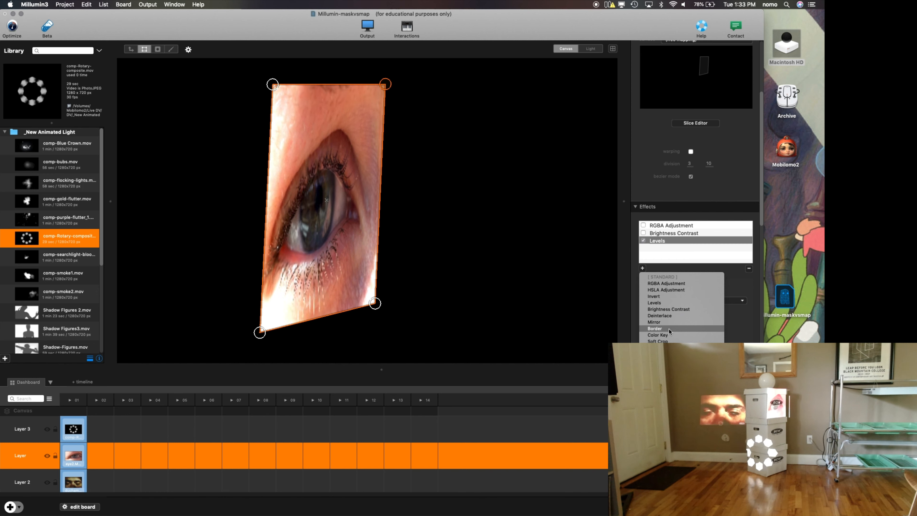
{"action": "left_click", "coordinate": [670, 354]}
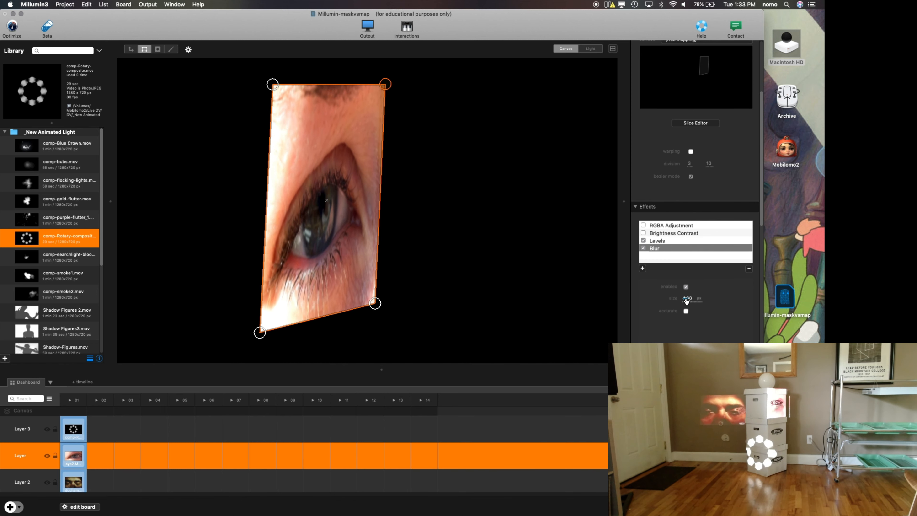
{"action": "left_click_drag", "start_coordinate": [699, 300], "coordinate": [739, 303]}
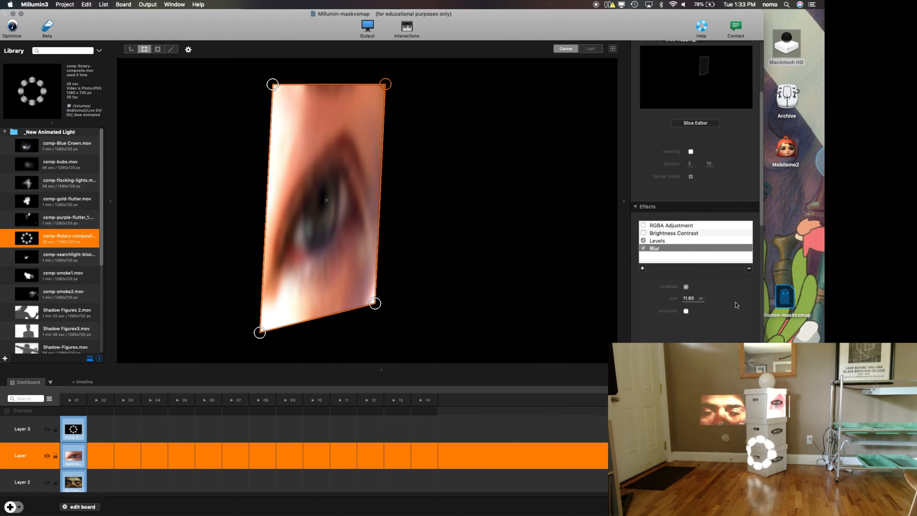
{"action": "mouse_move", "coordinate": [662, 306]}
{"action": "left_mouse_down"}
{"action": "mouse_move", "coordinate": [796, 311]}
{"action": "mouse_move", "coordinate": [661, 301]}
{"action": "left_mouse_up"}
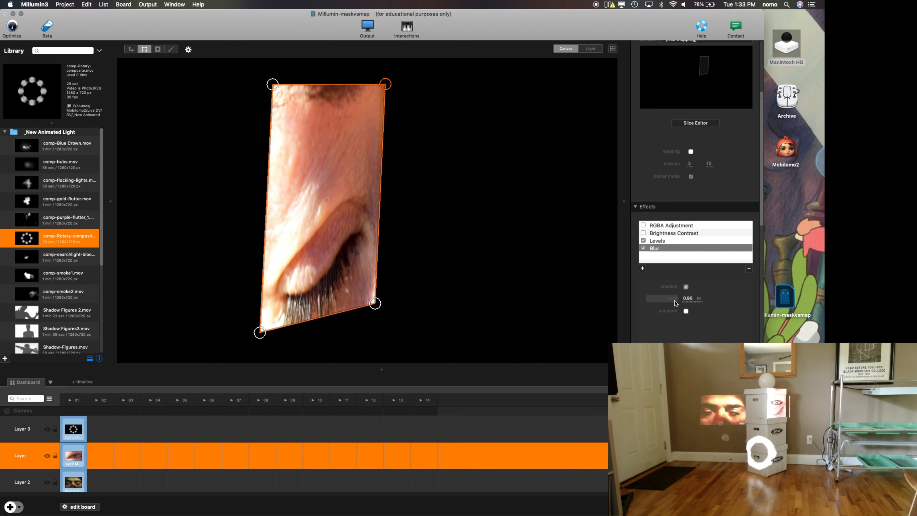
{"action": "left_click", "coordinate": [643, 248]}
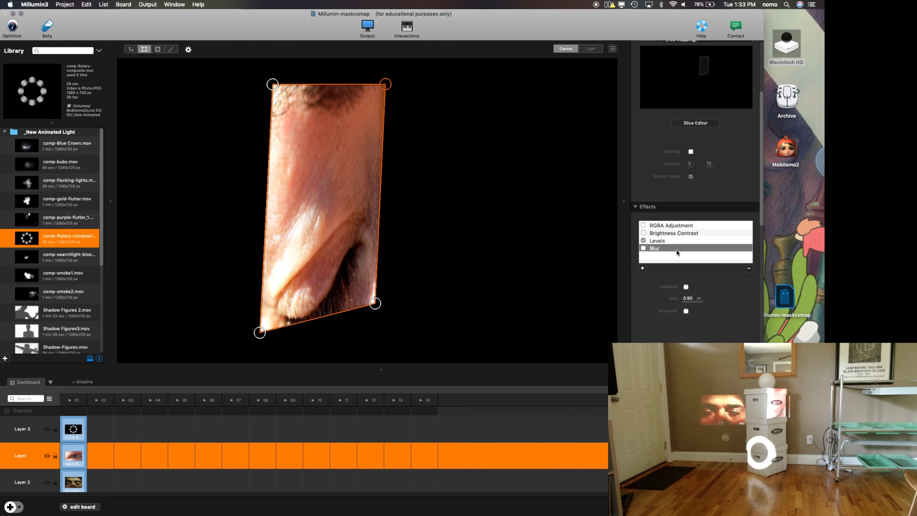
{"action": "left_click", "coordinate": [749, 270]}
- Remove the Brightness Contrast and RGBA Adjustment effects from the eye clip, keeping Levels
{"action": "left_click", "coordinate": [674, 240]}
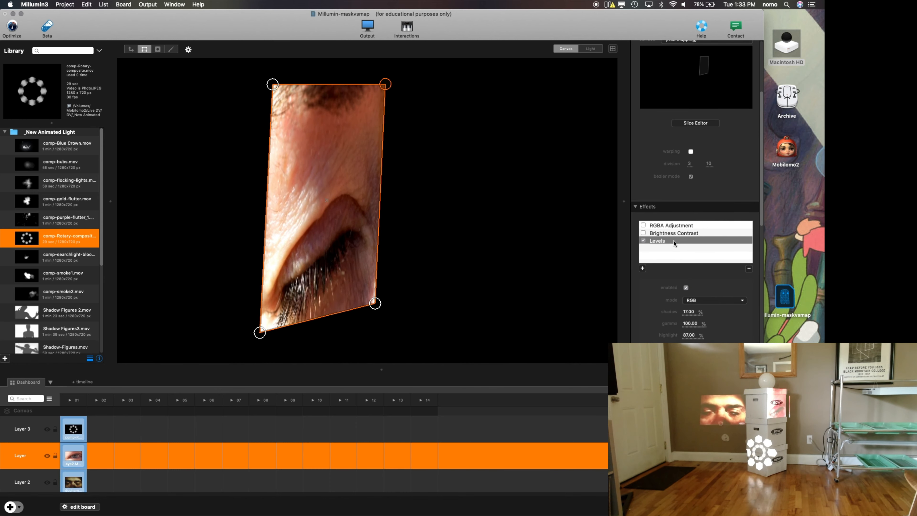
{"action": "left_click", "coordinate": [748, 268]}
{"action": "left_click", "coordinate": [697, 224]}
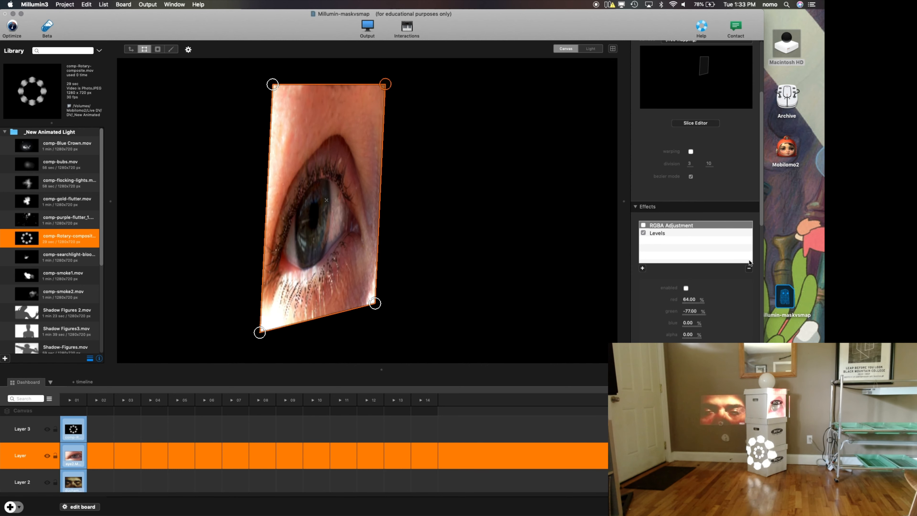
{"action": "left_click", "coordinate": [749, 268]}
- Add a horizontal Mirror effect to the eye clip's layer and disable it
{"action": "left_click", "coordinate": [642, 268]}
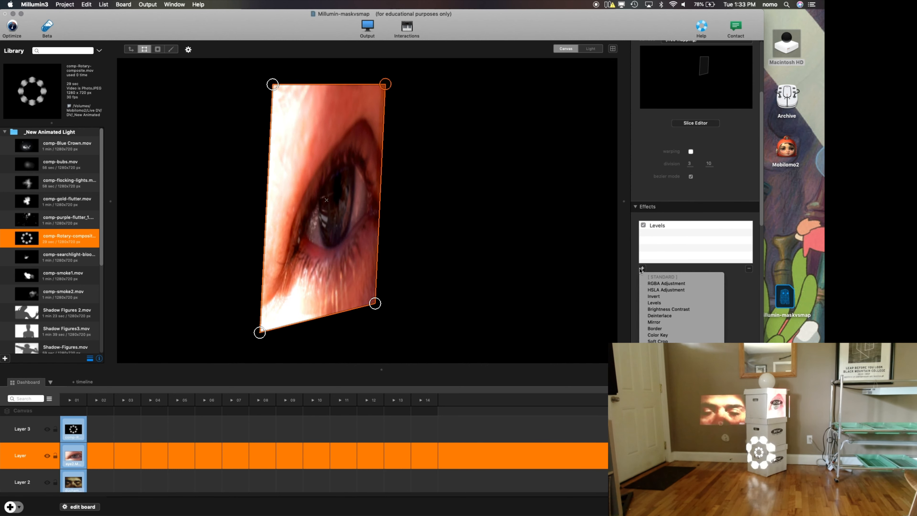
{"action": "left_click", "coordinate": [652, 322]}
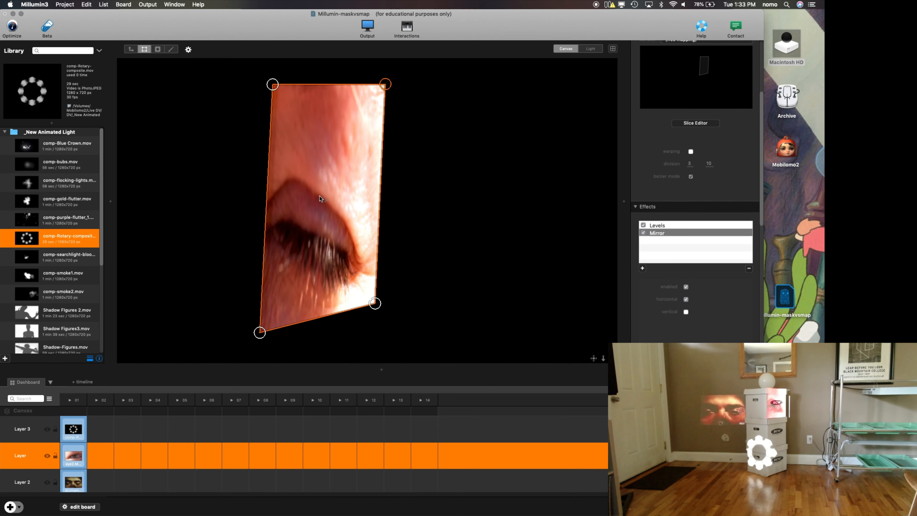
{"action": "left_click", "coordinate": [643, 233]}
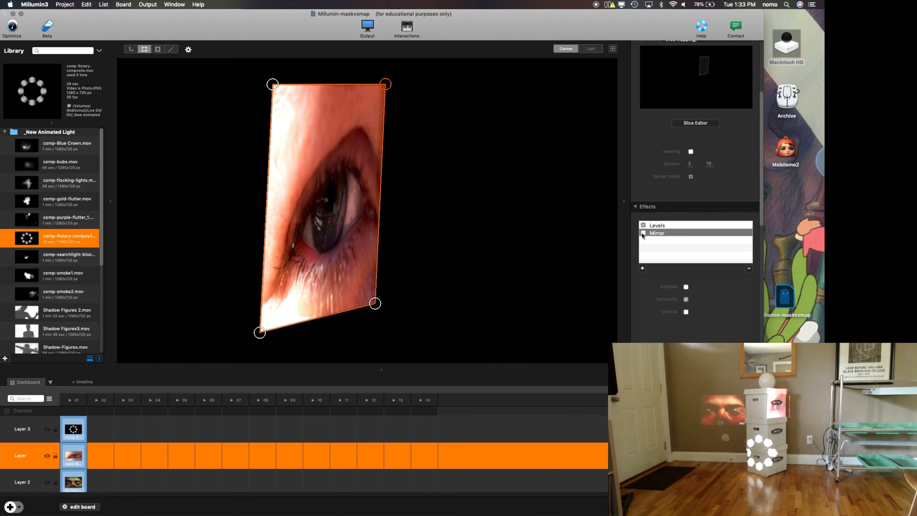
- Try vertical mirroring with the Mirror effect enabled, set it back to horizontal and disable the effect
{"action": "left_click", "coordinate": [686, 312]}
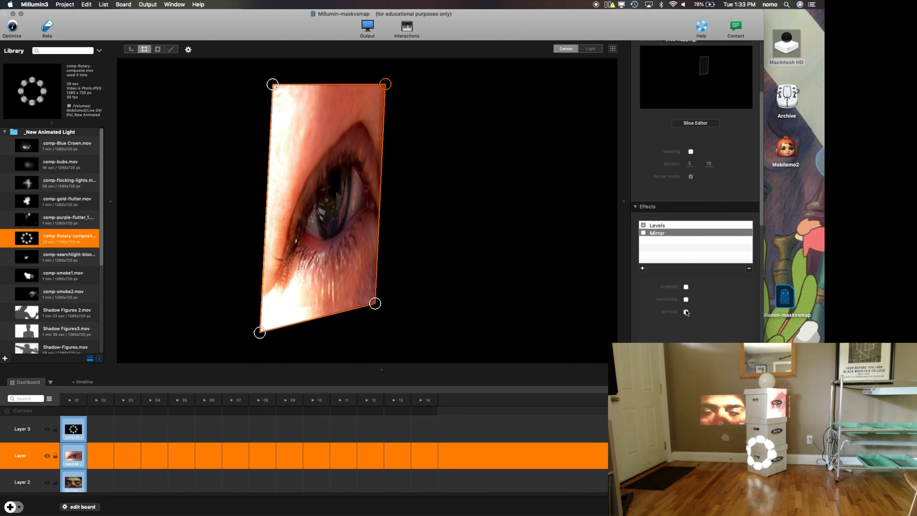
{"action": "left_click", "coordinate": [643, 233]}
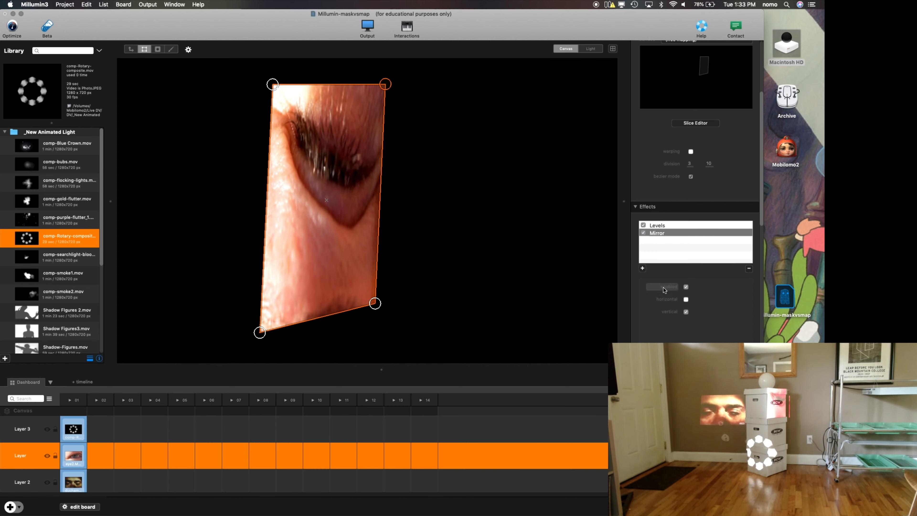
{"action": "left_click", "coordinate": [685, 312]}
{"action": "left_click", "coordinate": [686, 299]}
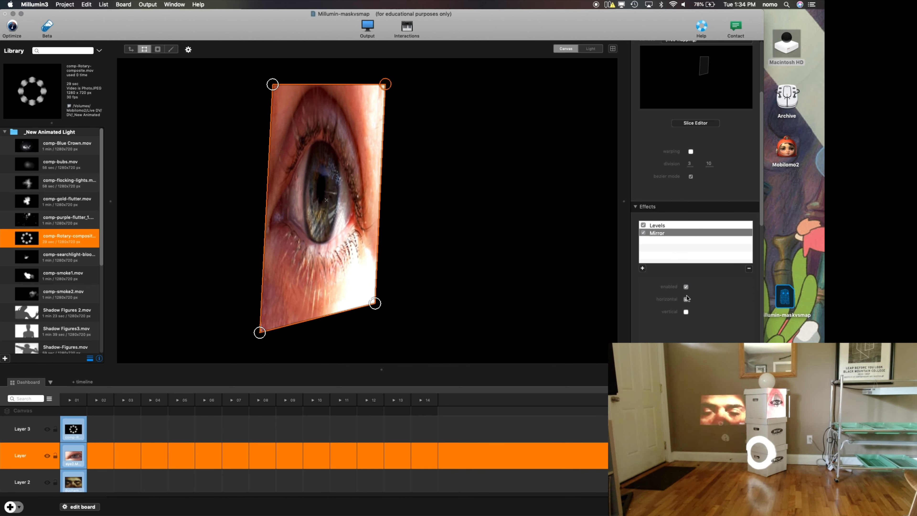
{"action": "left_click", "coordinate": [643, 232]}
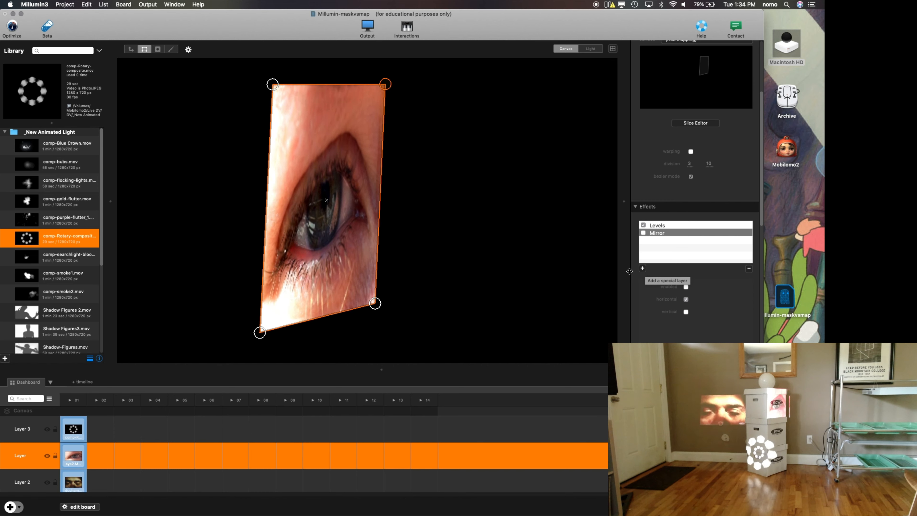
- Add a Border effect to the eye clip, color the border red, and disable the effect
{"action": "left_click", "coordinate": [642, 269]}
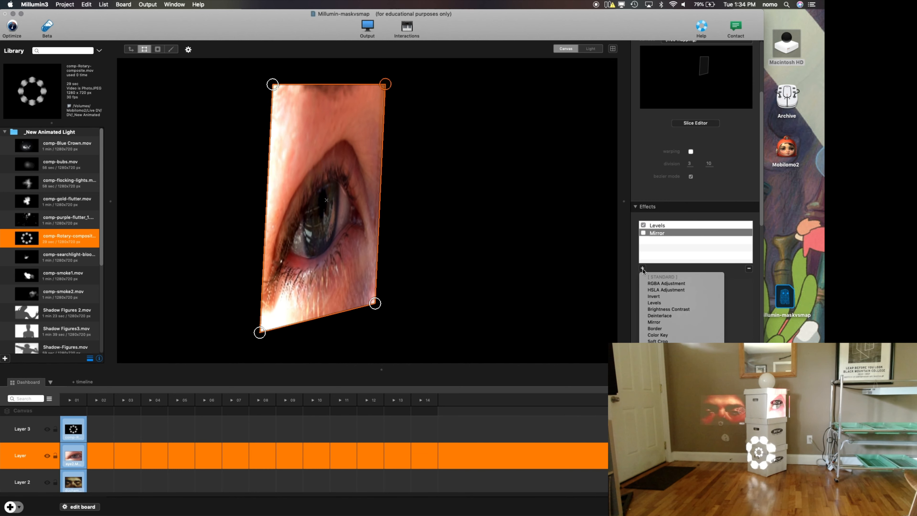
{"action": "left_click", "coordinate": [654, 329]}
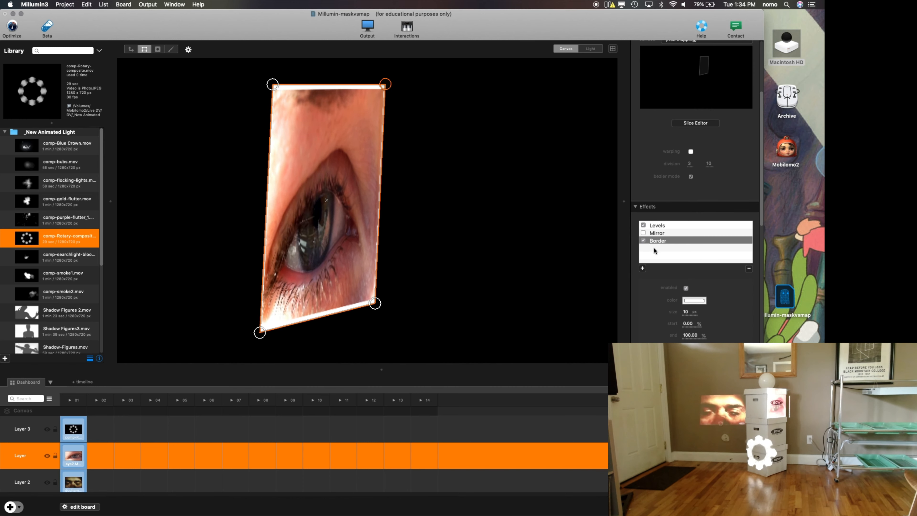
{"action": "left_click", "coordinate": [693, 300]}
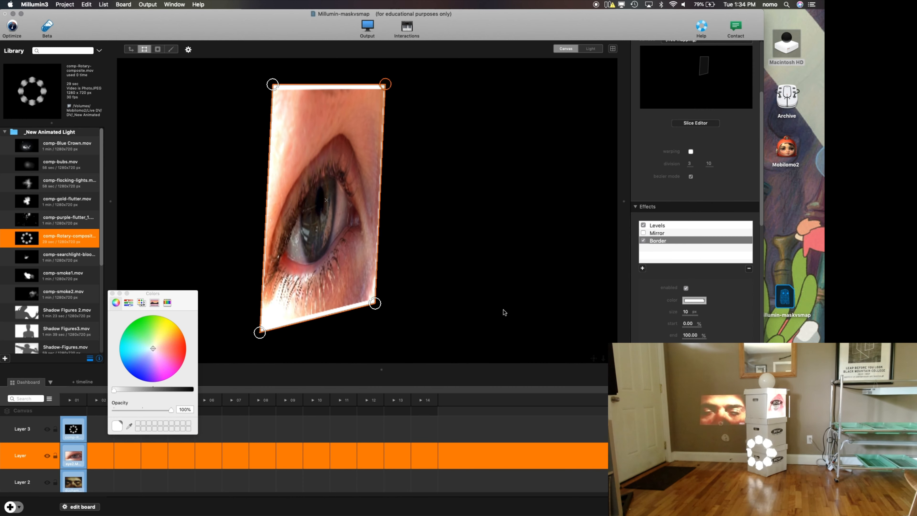
{"action": "left_click", "coordinate": [183, 348]}
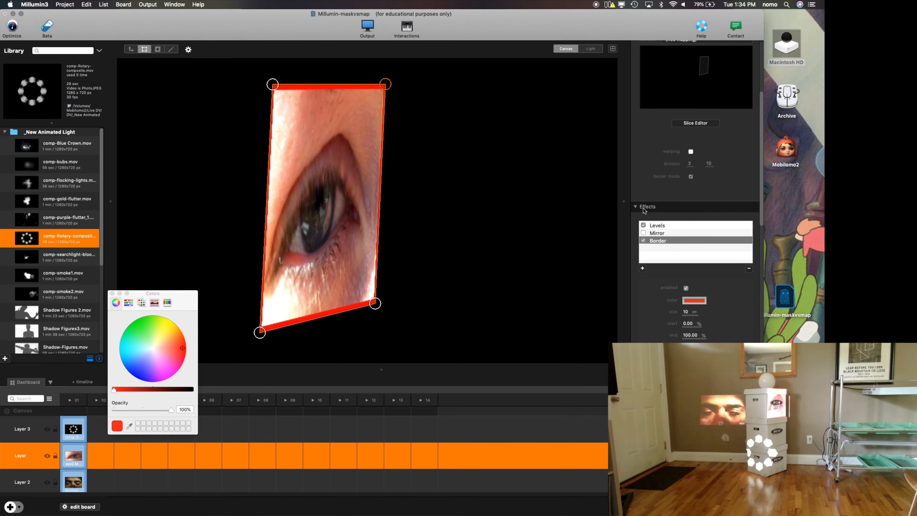
{"action": "left_click", "coordinate": [112, 294]}
- Add a 3D Rotate effect to the eye clip with x rotate 0.78 and y rotate 0.96, and disable it
{"action": "left_click", "coordinate": [643, 268]}
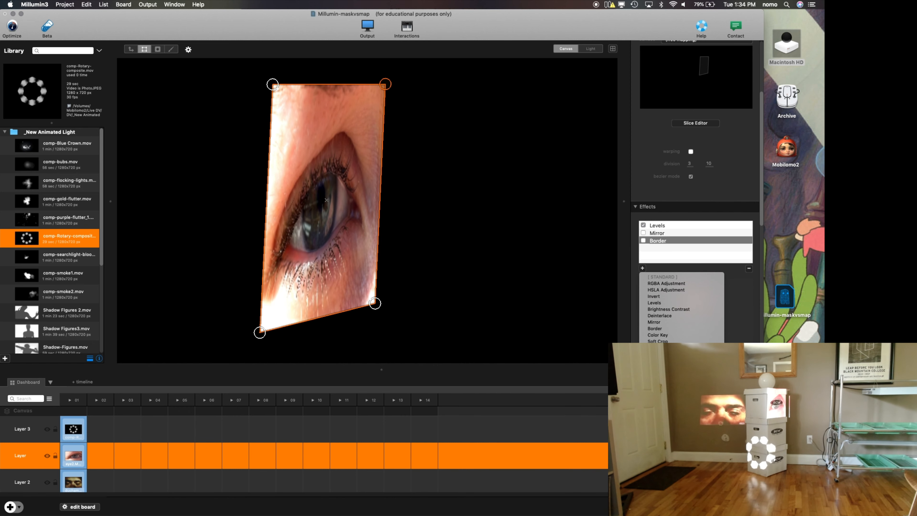
{"action": "left_click", "coordinate": [668, 386]}
{"action": "scroll", "coordinate": [704, 299], "scroll_direction": "down", "scroll_amount": 1}
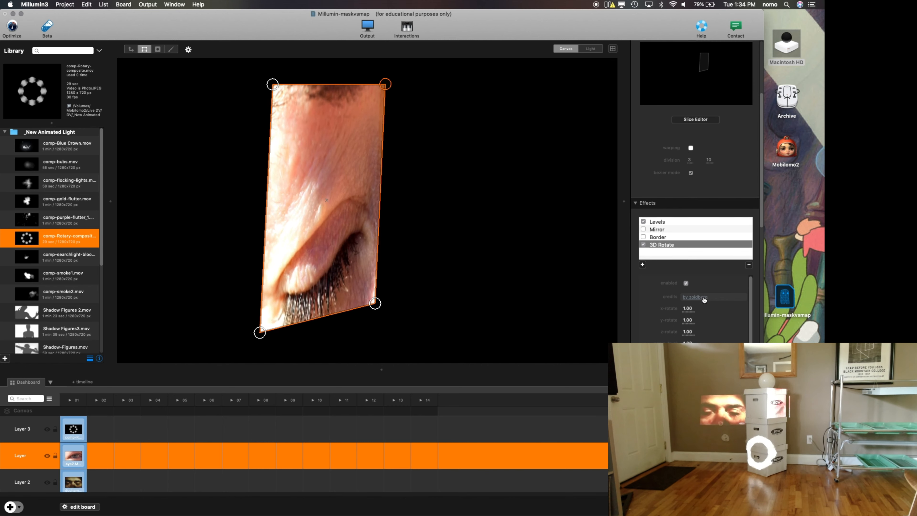
{"action": "scroll", "coordinate": [703, 299], "scroll_direction": "down", "scroll_amount": 3}
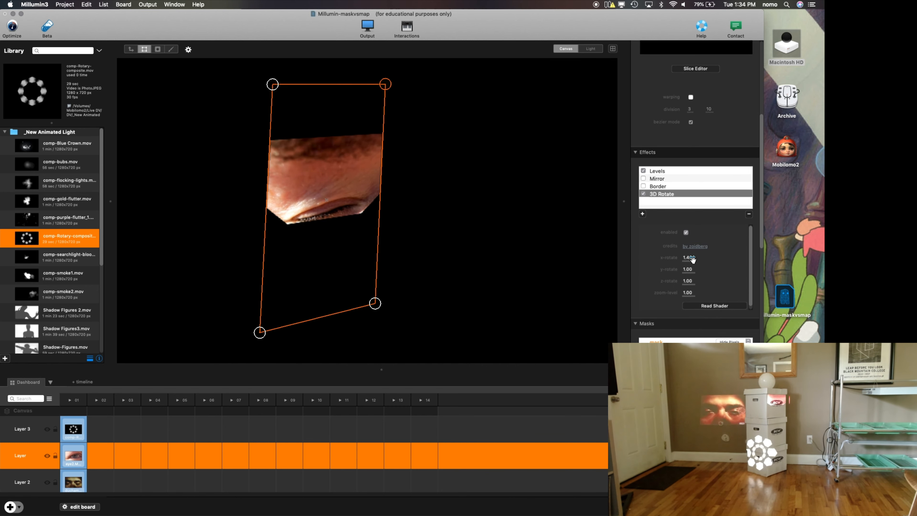
{"action": "left_click_drag", "start_coordinate": [673, 259], "coordinate": [662, 259]}
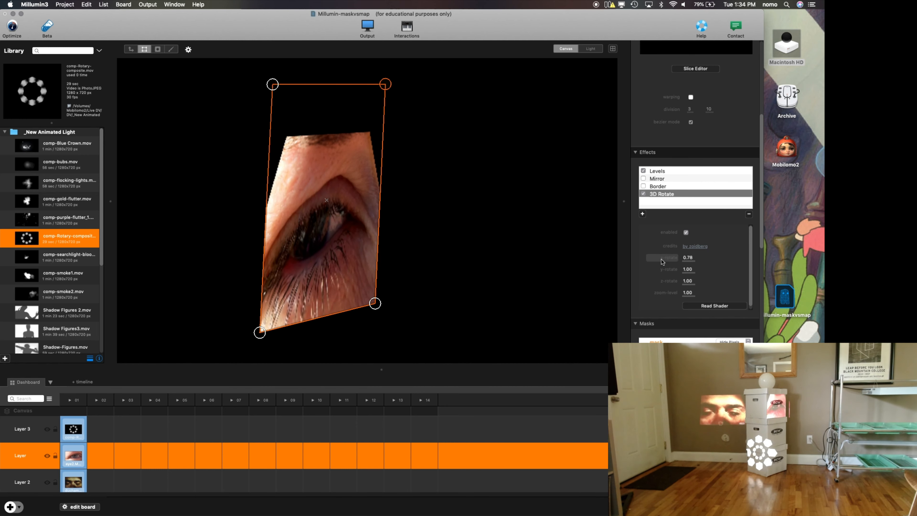
{"action": "mouse_move", "coordinate": [686, 269]}
{"action": "left_mouse_down"}
{"action": "mouse_move", "coordinate": [702, 269]}
{"action": "mouse_move", "coordinate": [680, 267]}
{"action": "left_mouse_up"}
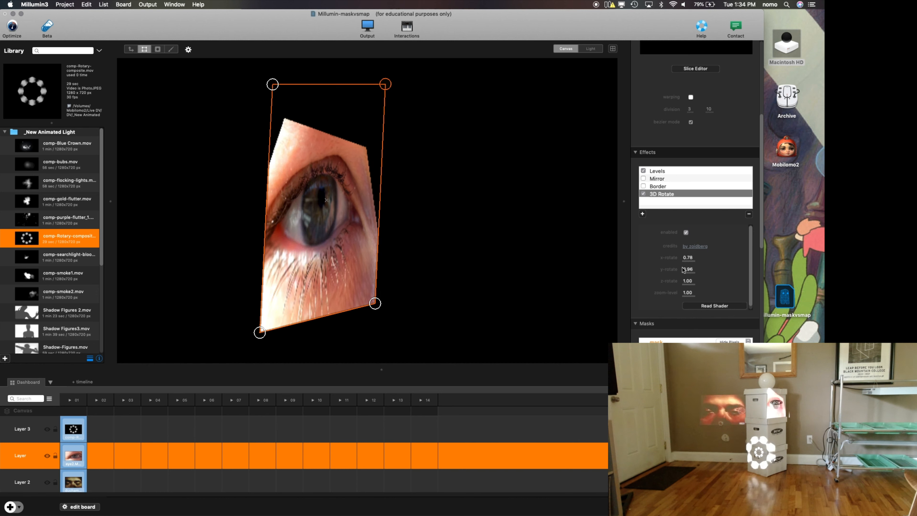
{"action": "left_click", "coordinate": [644, 195]}
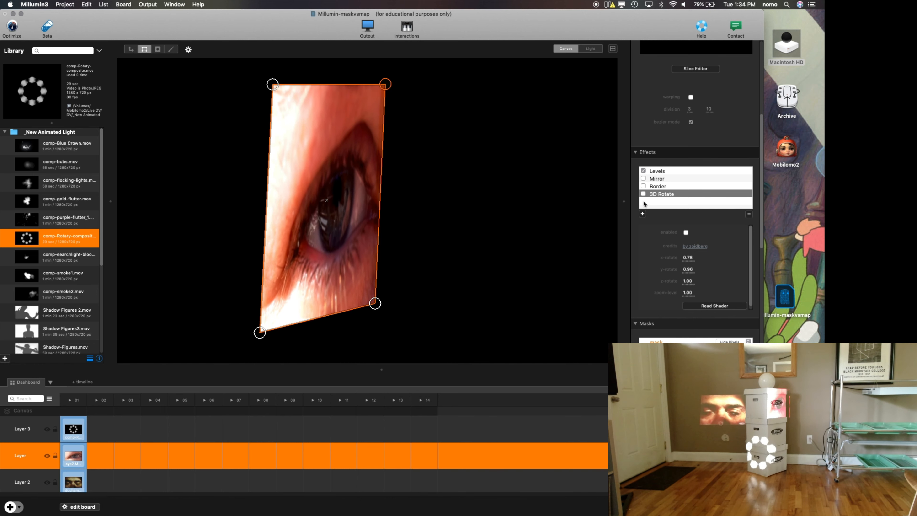
- Add a Black & White effect and a Glow-Fast effect to the eye clip, disabling each after viewing it
{"action": "left_click", "coordinate": [642, 214]}
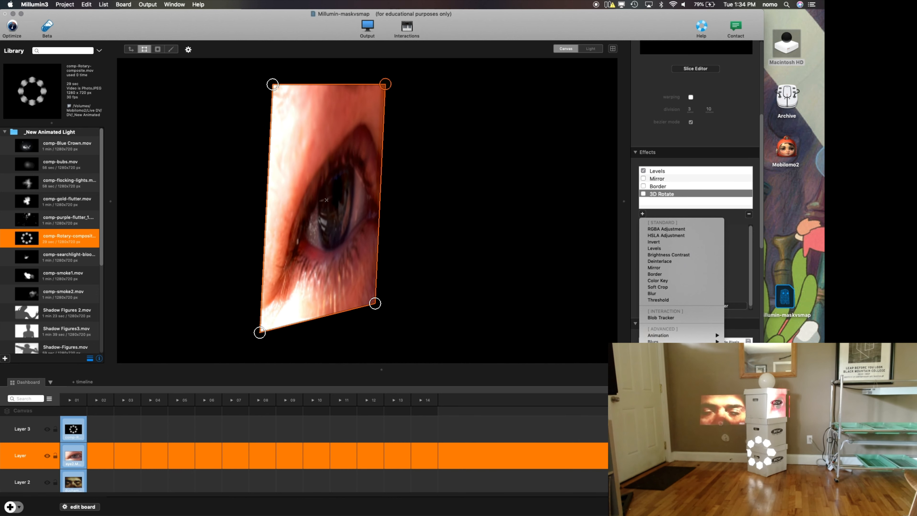
{"action": "left_click", "coordinate": [740, 348]}
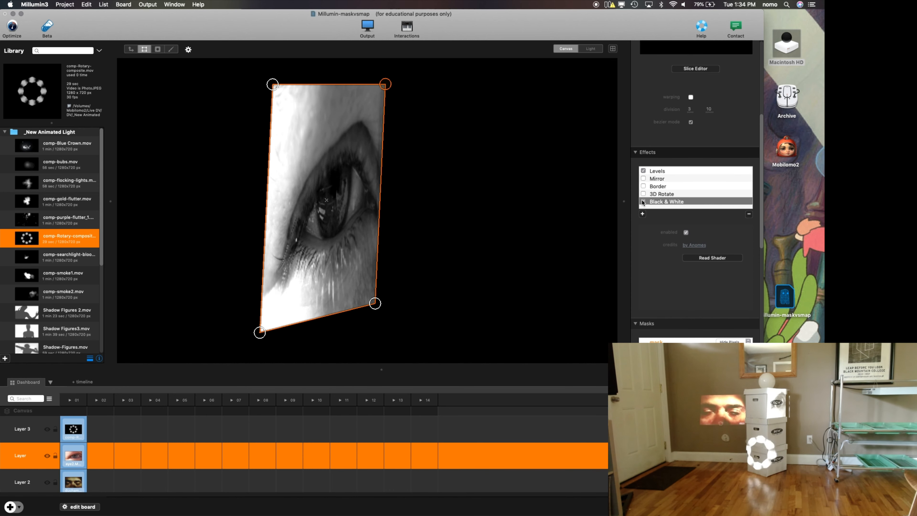
{"action": "left_click", "coordinate": [642, 213]}
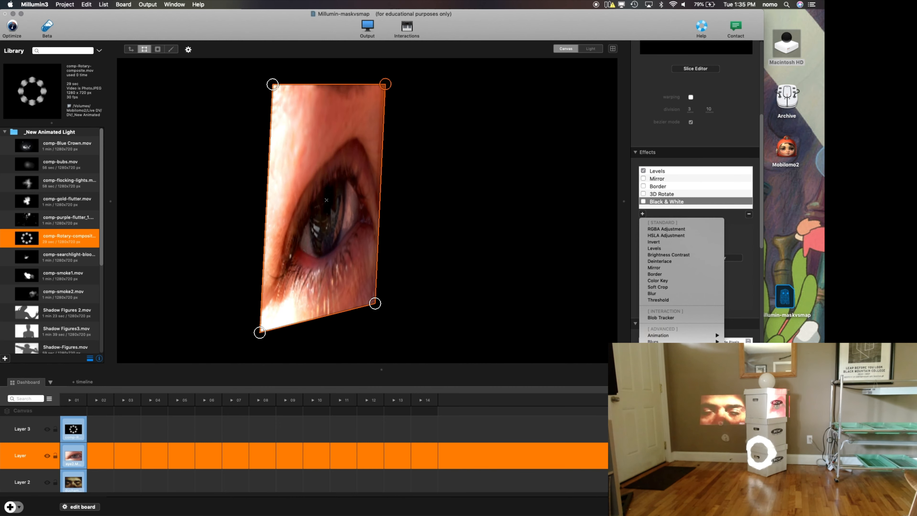
{"action": "left_click", "coordinate": [753, 430]}
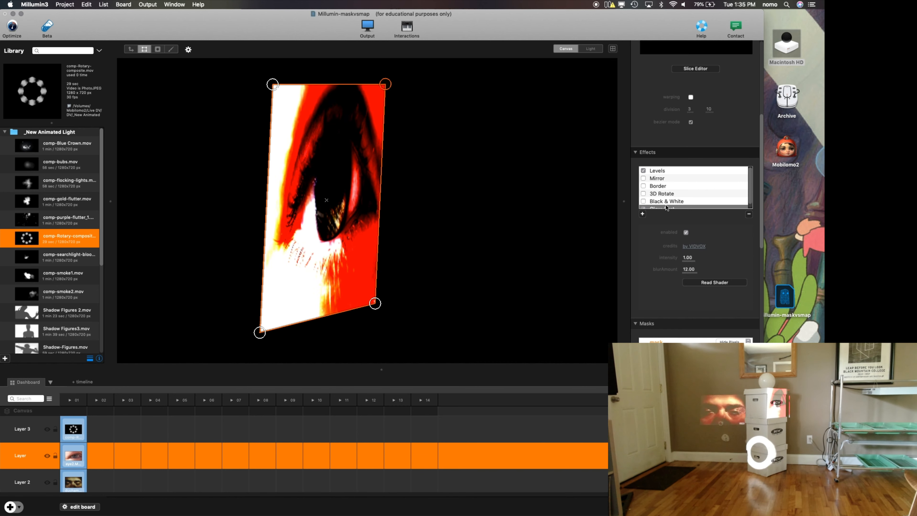
{"action": "scroll", "coordinate": [656, 198], "scroll_direction": "down", "scroll_amount": 1}
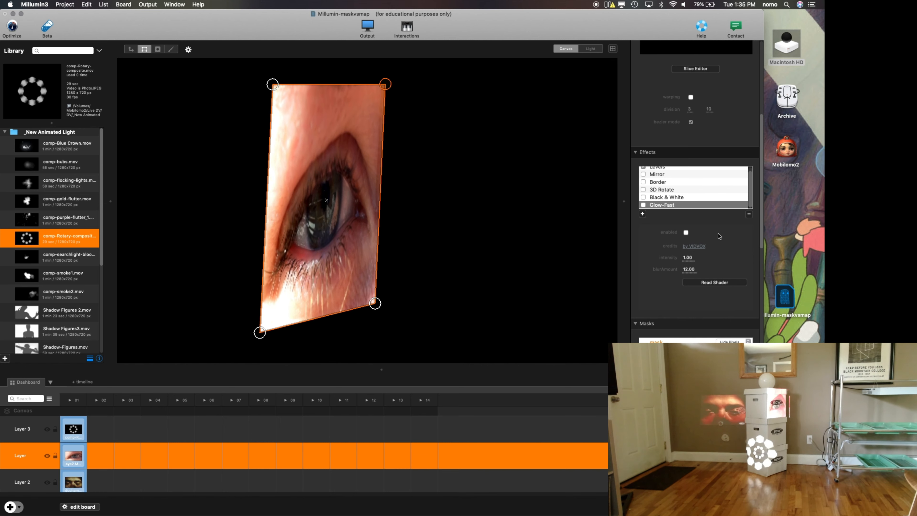
- Add a Bad TV effect to the eye clip and disable it after viewing it
{"action": "left_click", "coordinate": [643, 214]}
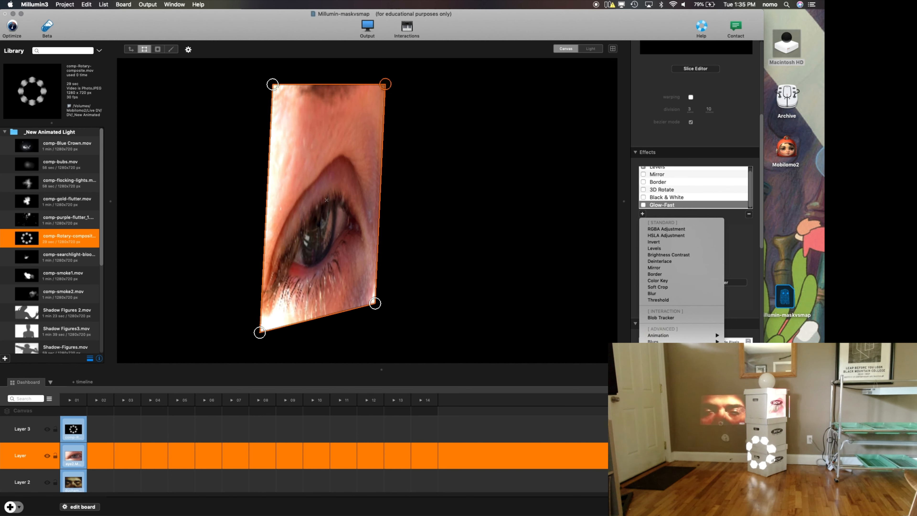
{"action": "mouse_move", "coordinate": [667, 426]}
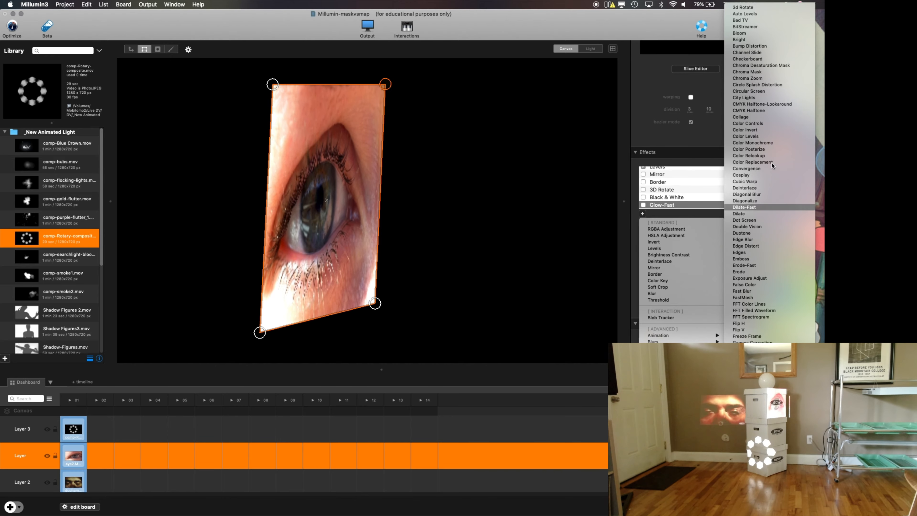
{"action": "left_click", "coordinate": [757, 21]}
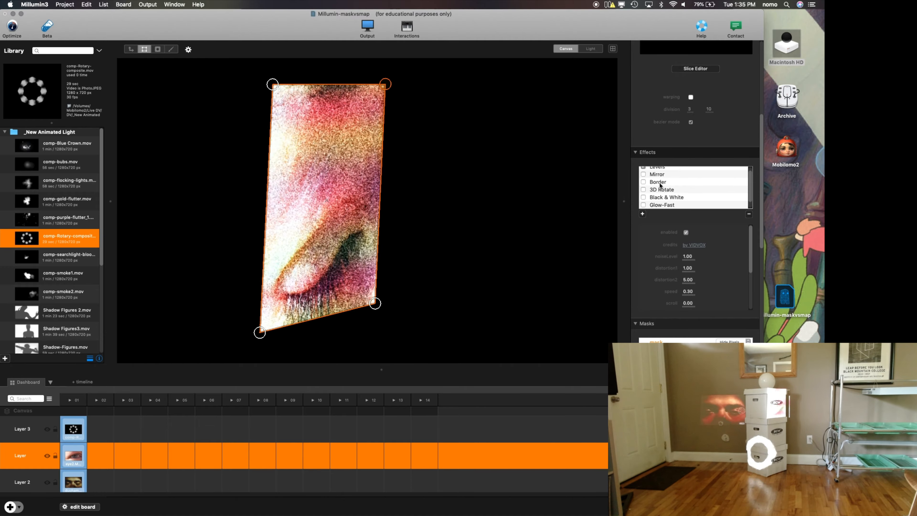
{"action": "scroll", "coordinate": [659, 192], "scroll_direction": "down", "scroll_amount": 1}
{"action": "left_click", "coordinate": [642, 205]}
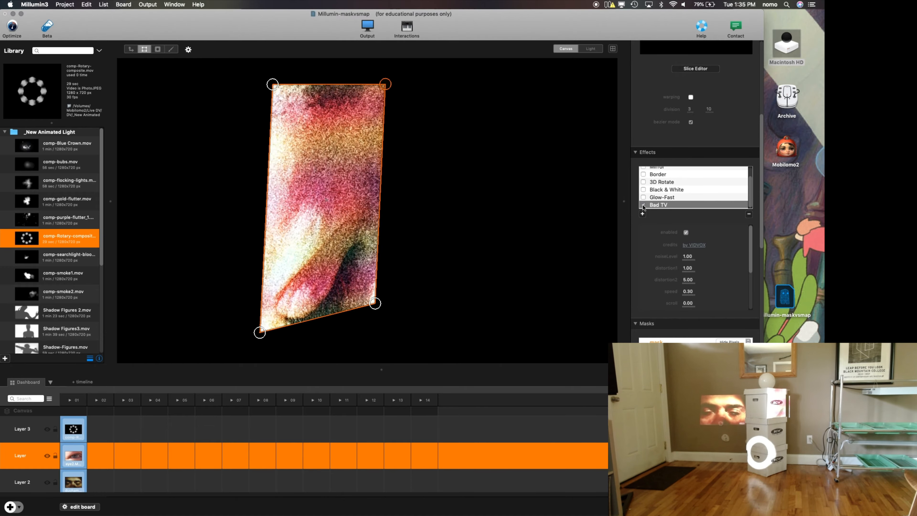
- Set the eye layer's mapping surface to no mapping so the clip returns to its unwarped rectangle
{"action": "scroll", "coordinate": [689, 250], "scroll_direction": "down", "scroll_amount": 10}
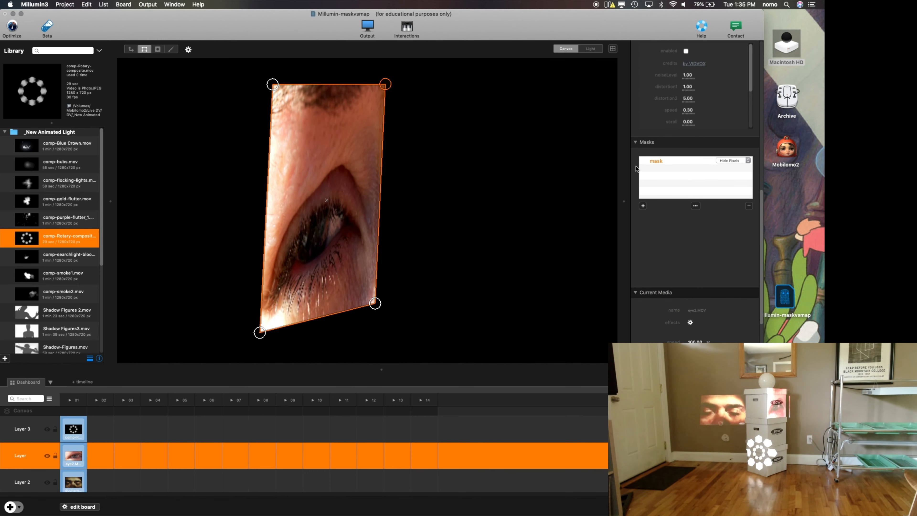
{"action": "scroll", "coordinate": [669, 260], "scroll_direction": "down", "scroll_amount": 5}
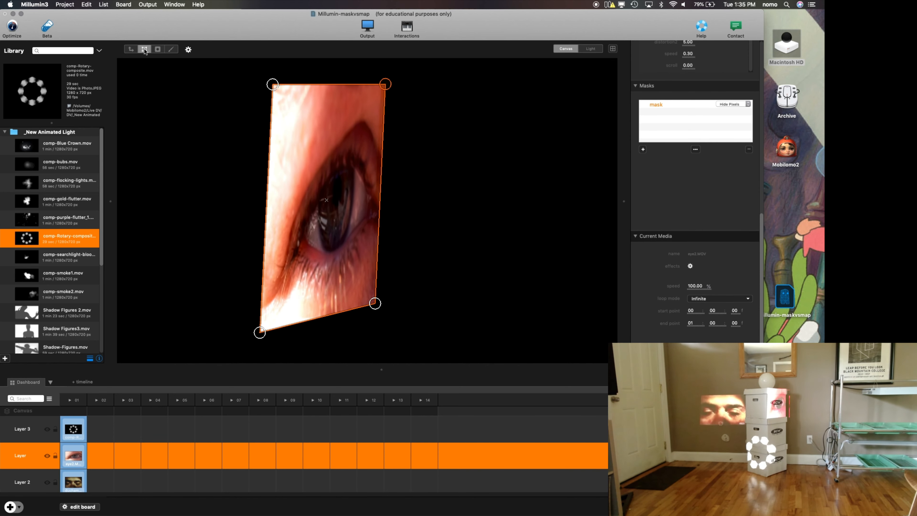
{"action": "scroll", "coordinate": [710, 160], "scroll_direction": "up", "scroll_amount": 10}
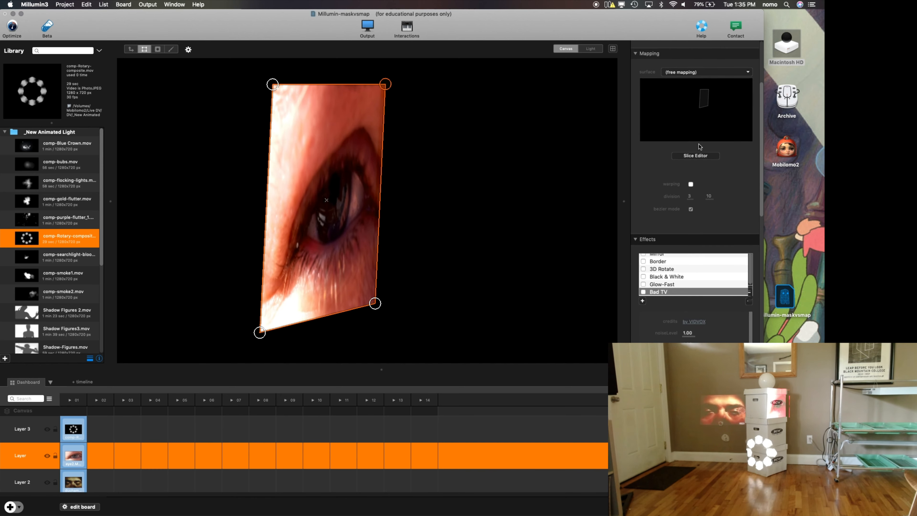
{"action": "scroll", "coordinate": [698, 144], "scroll_direction": "up", "scroll_amount": 3}
{"action": "left_click", "coordinate": [707, 161]}
{"action": "left_click", "coordinate": [704, 126]}
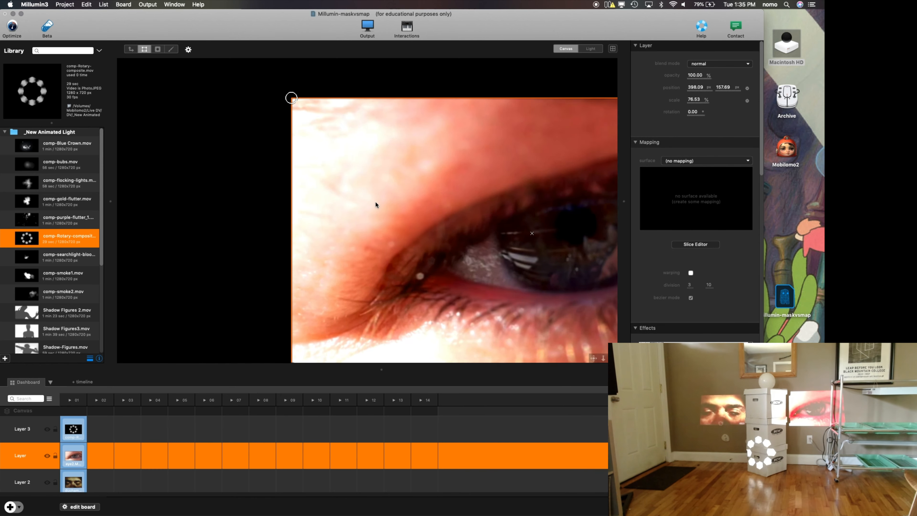
{"action": "scroll", "coordinate": [258, 192], "scroll_direction": "down", "scroll_amount": 5}
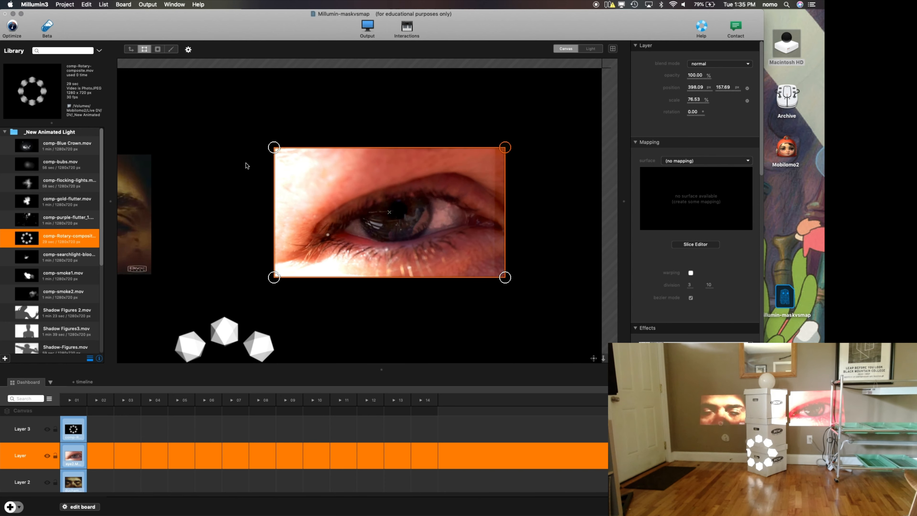
- Switch between the mask, mapping and move tools on the eye clip to show how each one works
{"action": "left_click", "coordinate": [131, 49]}
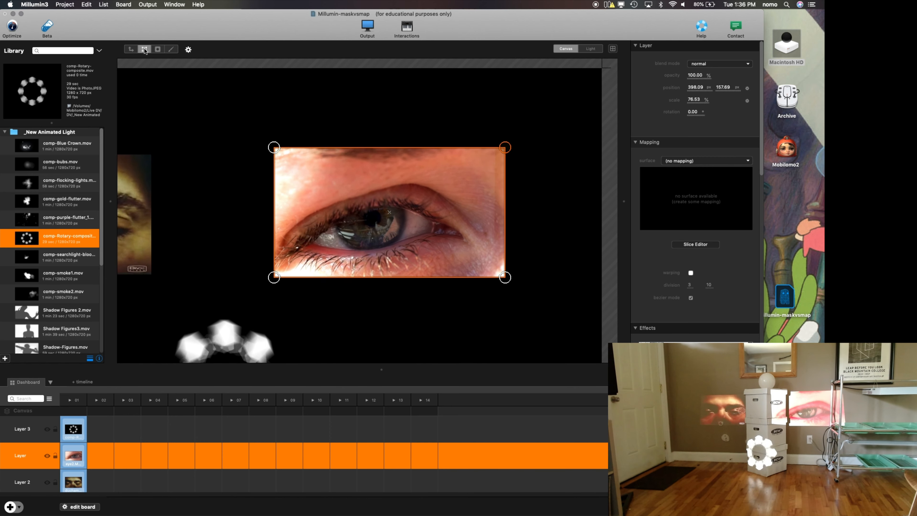
{"action": "left_click", "coordinate": [157, 50]}
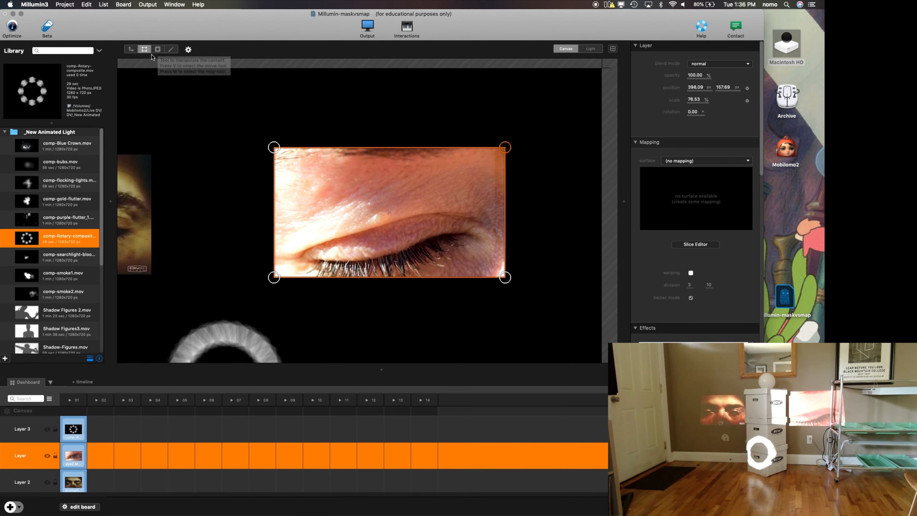
{"action": "left_click", "coordinate": [158, 50]}
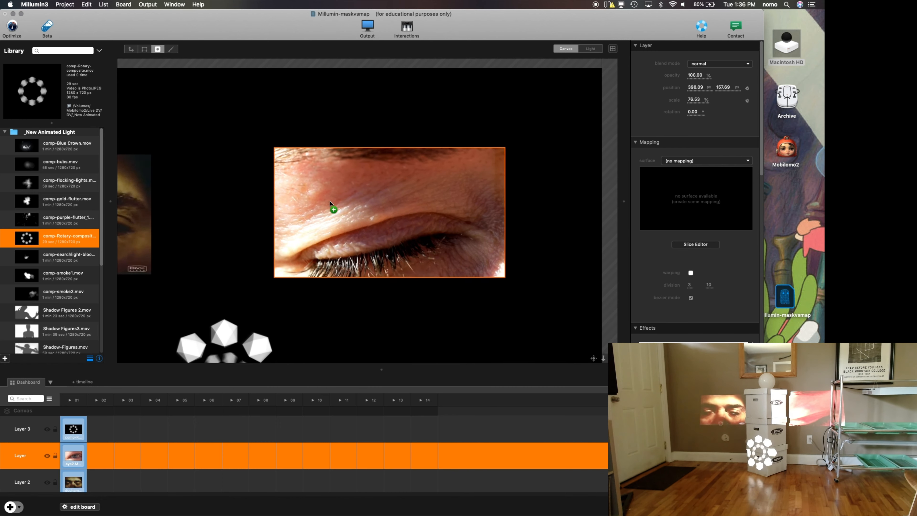
{"action": "key", "text": "w"}
{"action": "key", "text": "q"}
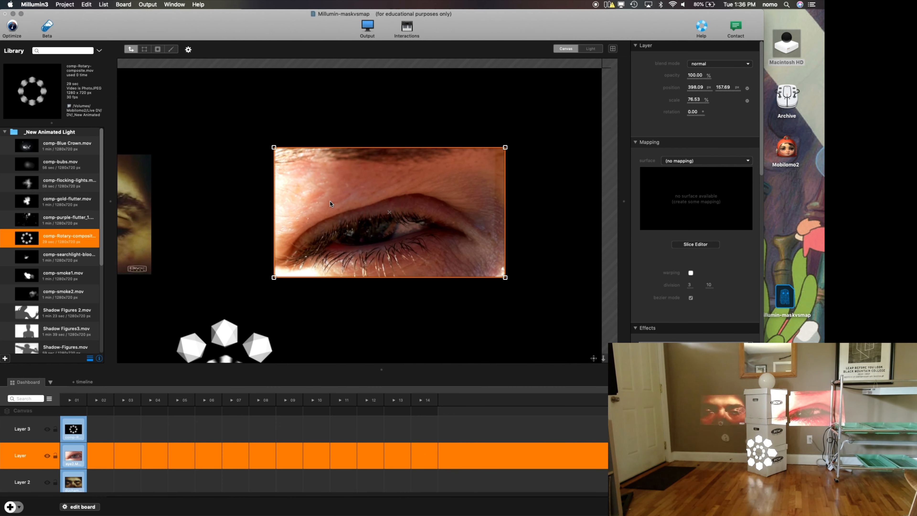
- Draw a closed six-point L-shaped mask over the middle of the eye clip with the mask tool
{"action": "left_click", "coordinate": [160, 48]}
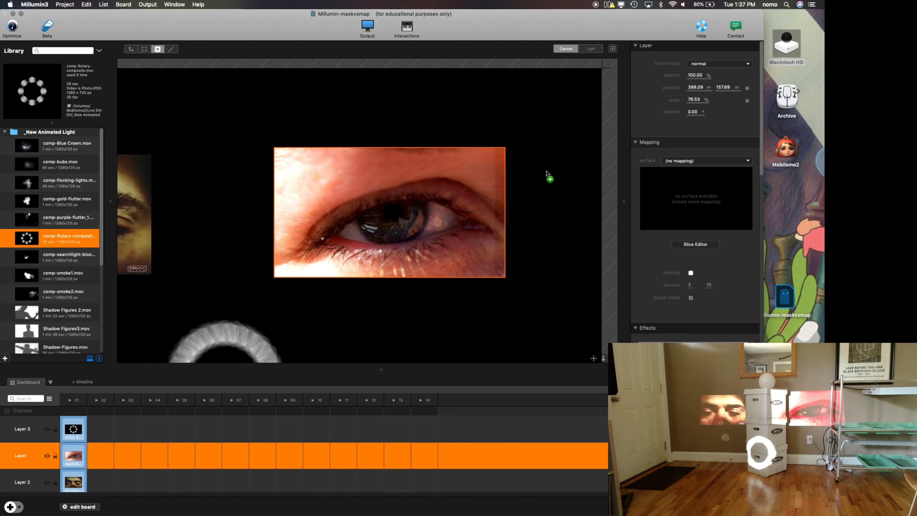
{"action": "scroll", "coordinate": [707, 272], "scroll_direction": "down", "scroll_amount": 10}
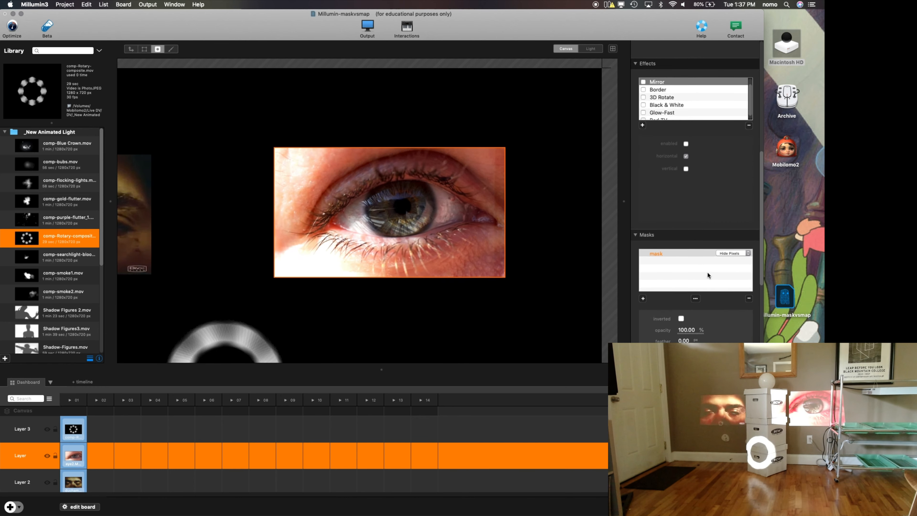
{"action": "scroll", "coordinate": [707, 273], "scroll_direction": "down", "scroll_amount": 3}
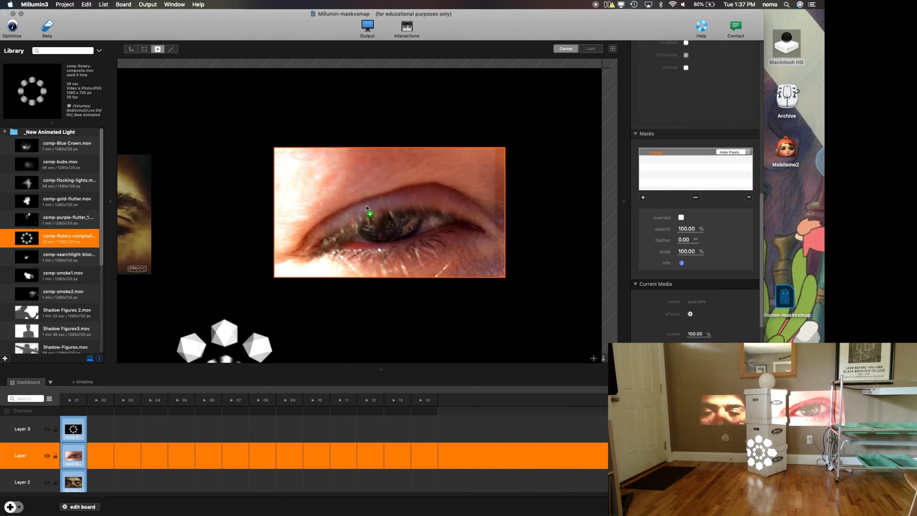
{"action": "left_click", "coordinate": [309, 262]}
{"action": "left_click", "coordinate": [294, 249]}
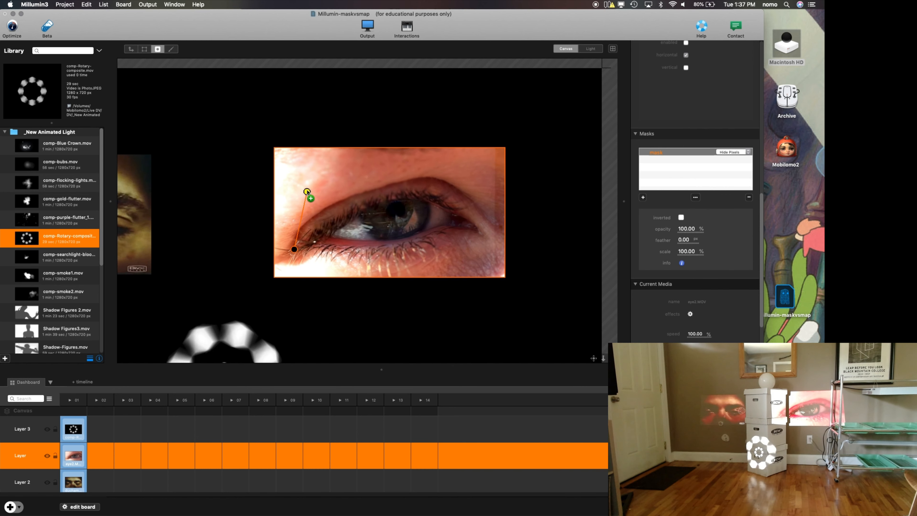
{"action": "left_click", "coordinate": [302, 174]}
{"action": "left_click", "coordinate": [298, 168]}
{"action": "left_click", "coordinate": [378, 167]}
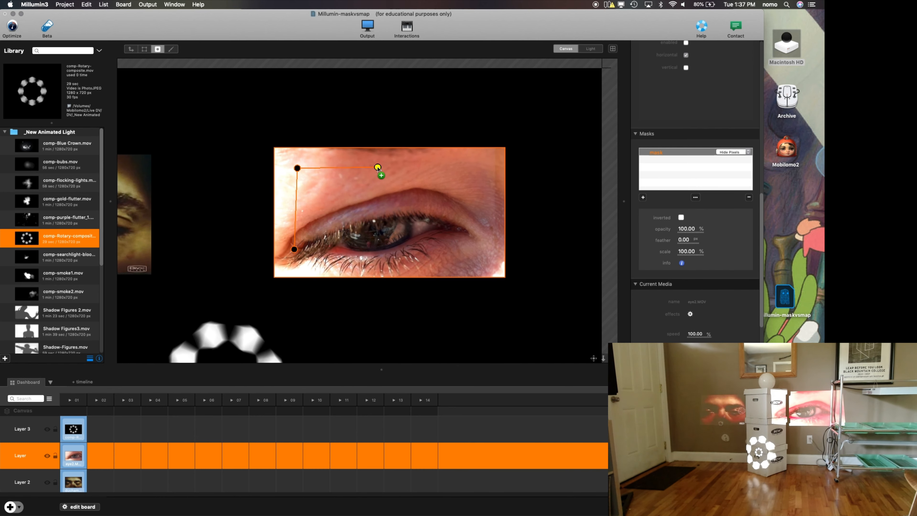
{"action": "left_click", "coordinate": [378, 205]}
{"action": "left_click", "coordinate": [479, 206]}
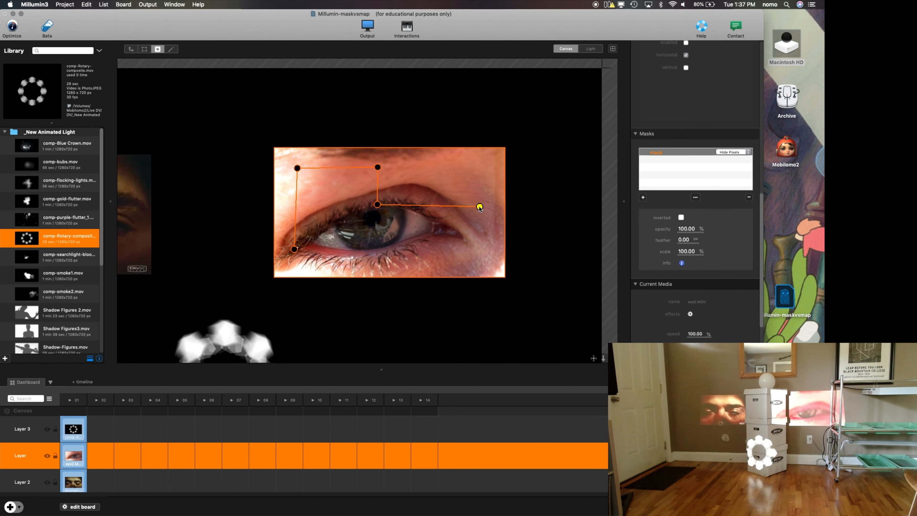
{"action": "left_click", "coordinate": [479, 257]}
{"action": "left_click", "coordinate": [295, 248]}
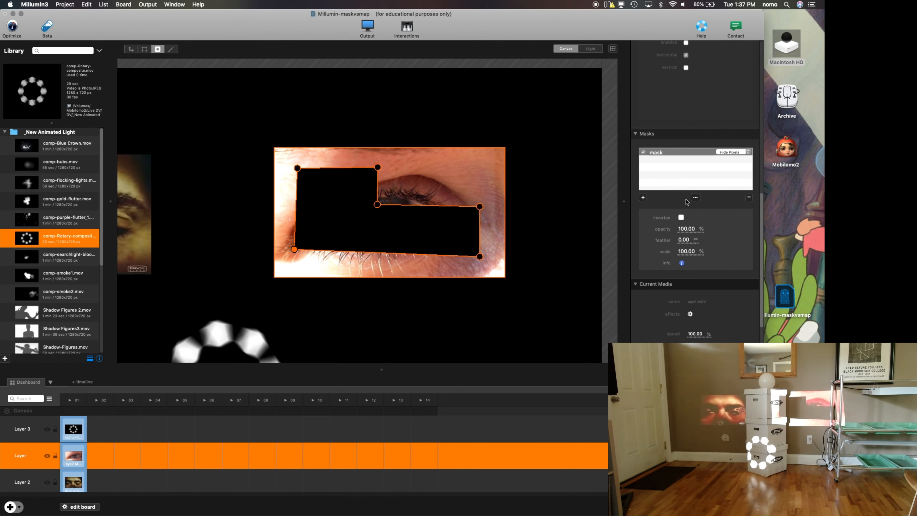
- Invert the L-shaped mask and reshape it by moving its inner corner and its two right-hand points
{"action": "left_click", "coordinate": [681, 218]}
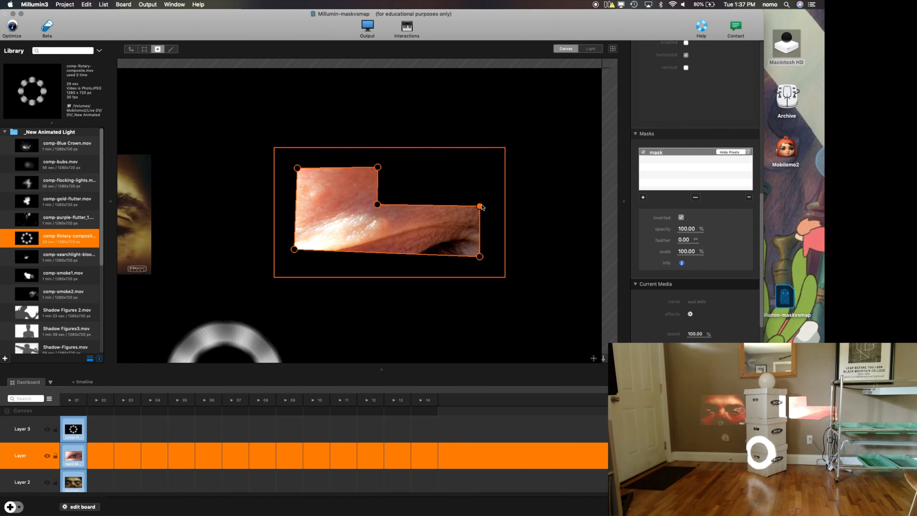
{"action": "left_click_drag", "start_coordinate": [480, 207], "coordinate": [474, 180]}
{"action": "left_click_drag", "start_coordinate": [381, 205], "coordinate": [400, 220]}
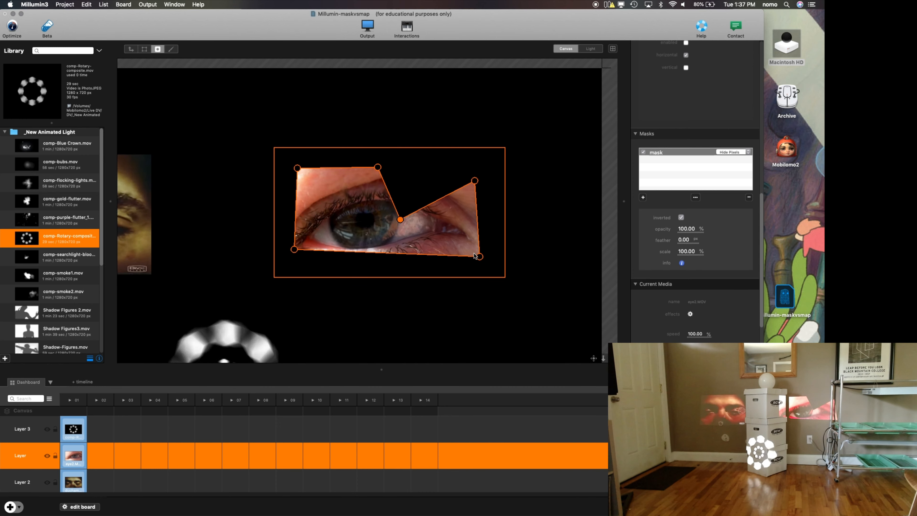
{"action": "left_click_drag", "start_coordinate": [480, 256], "coordinate": [474, 245]}
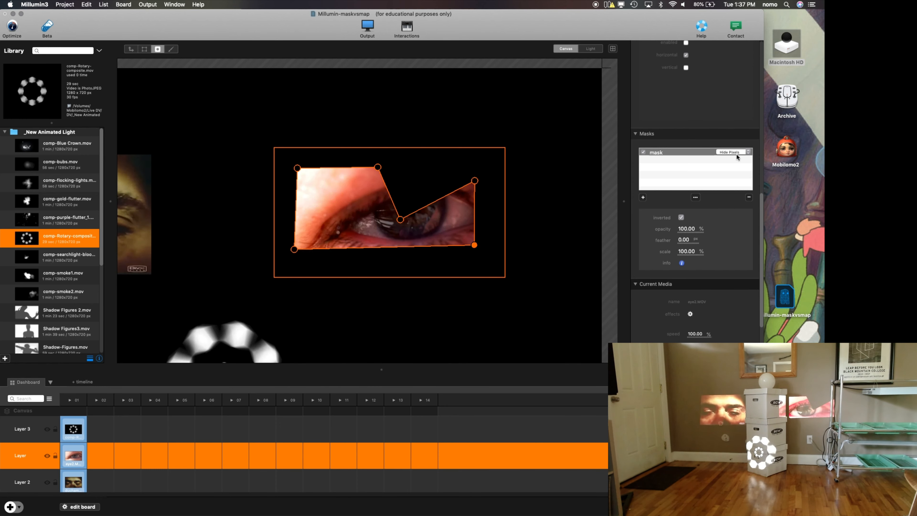
- Delete the drawn mask from the eye layer and open the choice of new mask types
{"action": "left_click", "coordinate": [749, 197]}
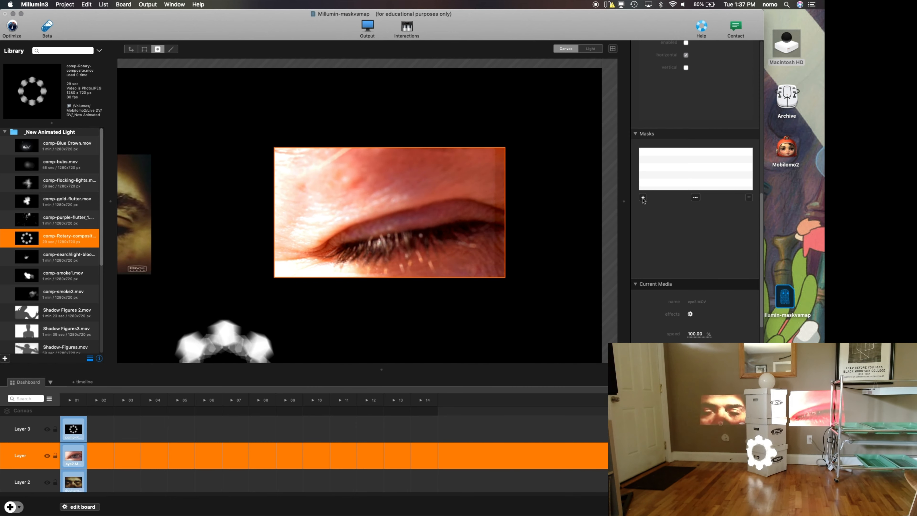
{"action": "left_click", "coordinate": [642, 198]}
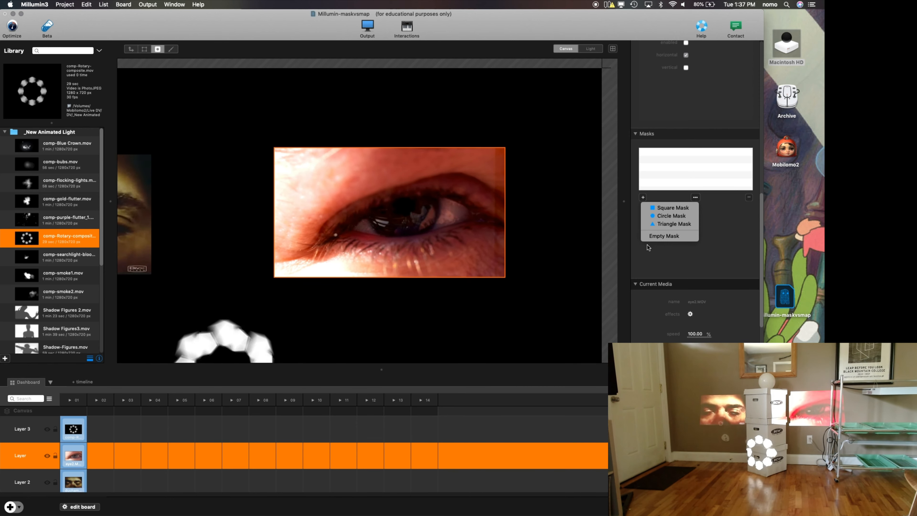